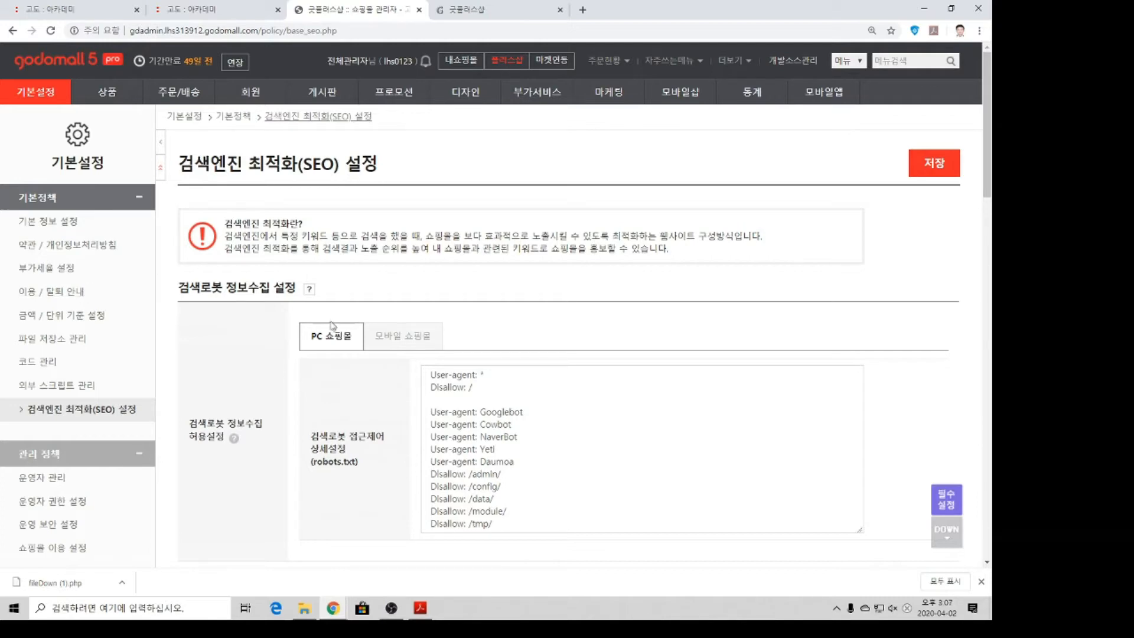
- Remove the "User-agent: *" and "Disallow: /" lines from the PC shop's robots.txt access rules
scroll(263, 305, "down", 2)
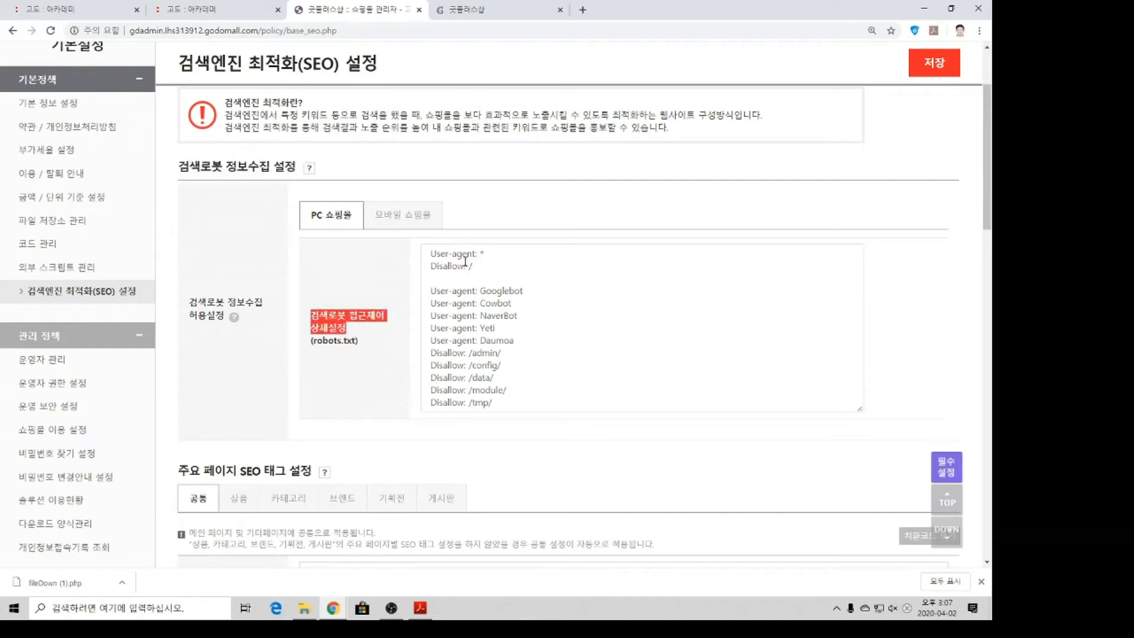
left_click_drag(509, 406, 420, 241)
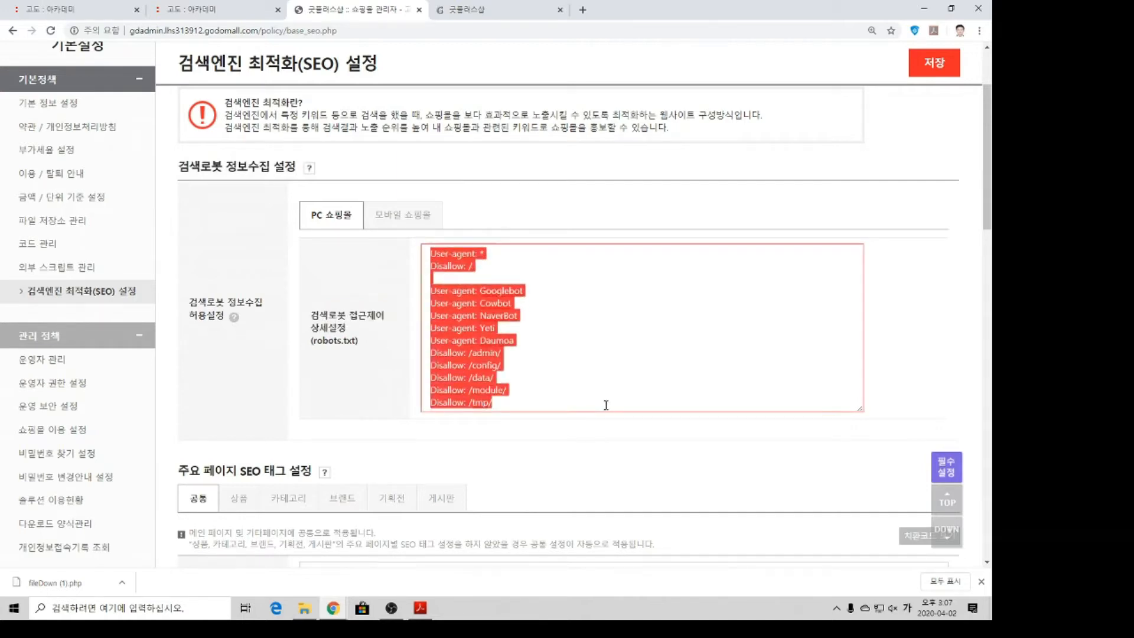
left_click(484, 274)
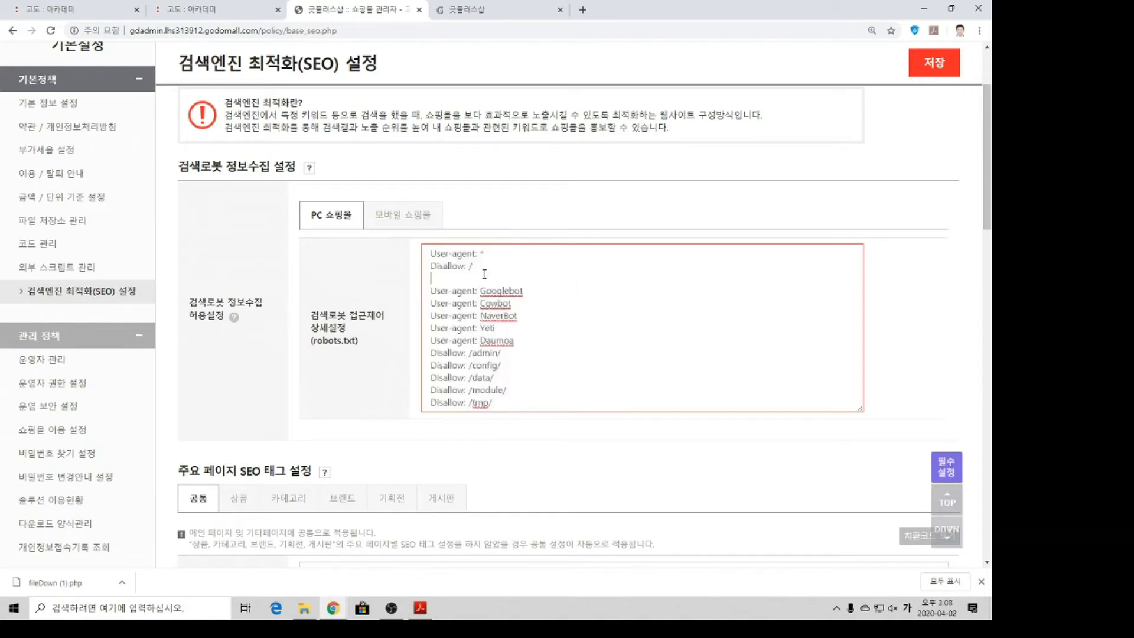
left_click_drag(486, 281, 418, 259)
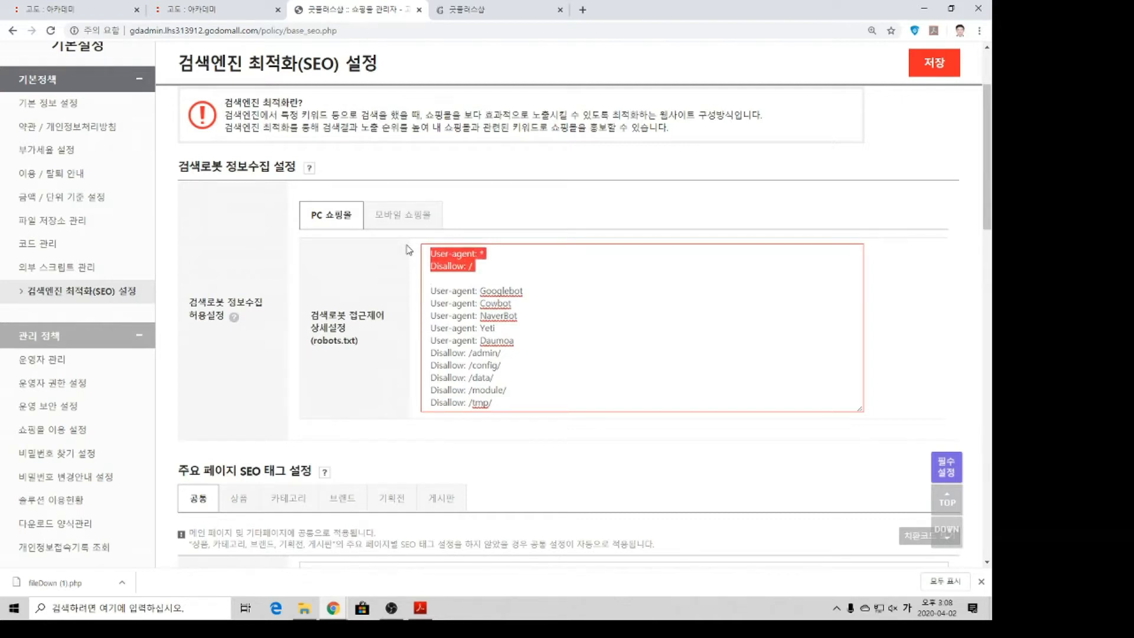
key("Delete")
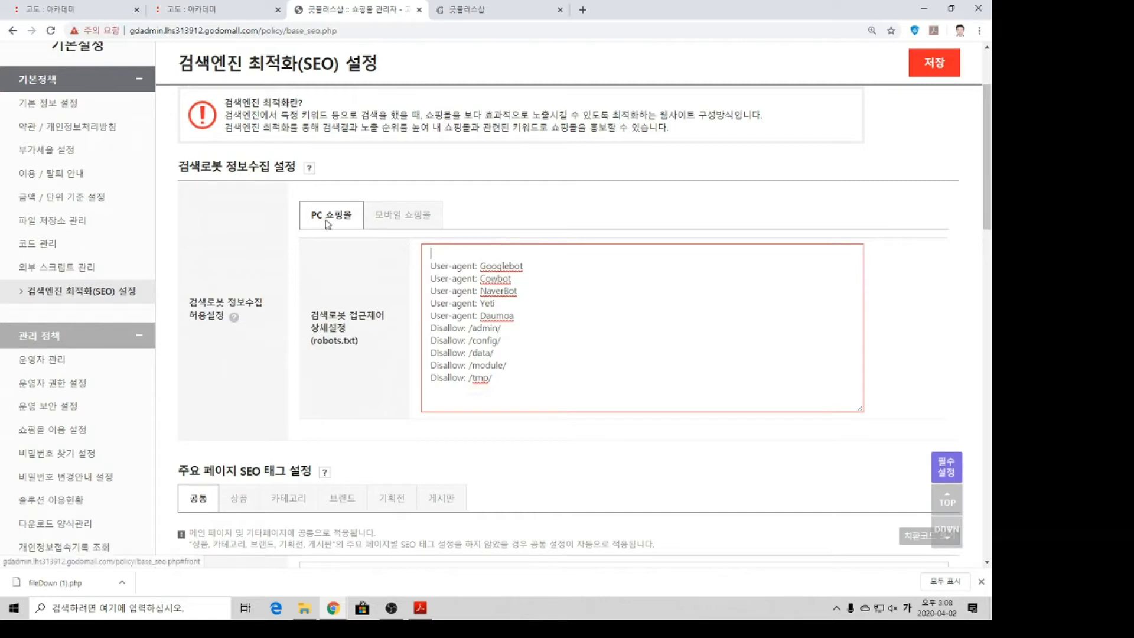
- Remove the "User-agent: *" and "Disallow: /" lines from the mobile shop's robots.txt access rules
left_click(409, 219)
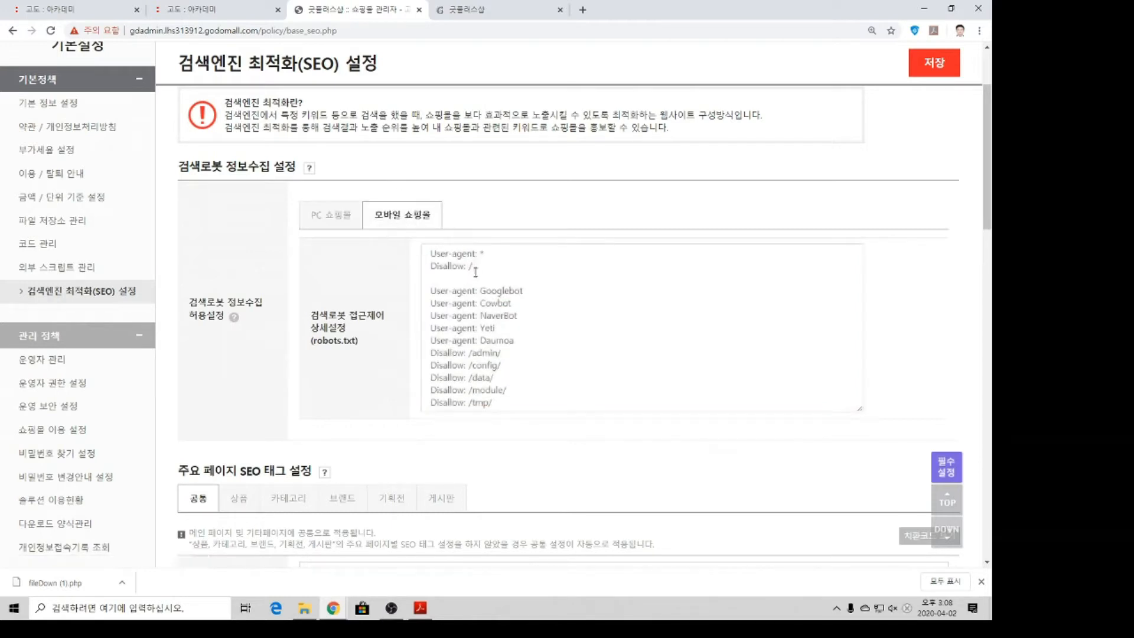
left_click_drag(476, 277, 409, 245)
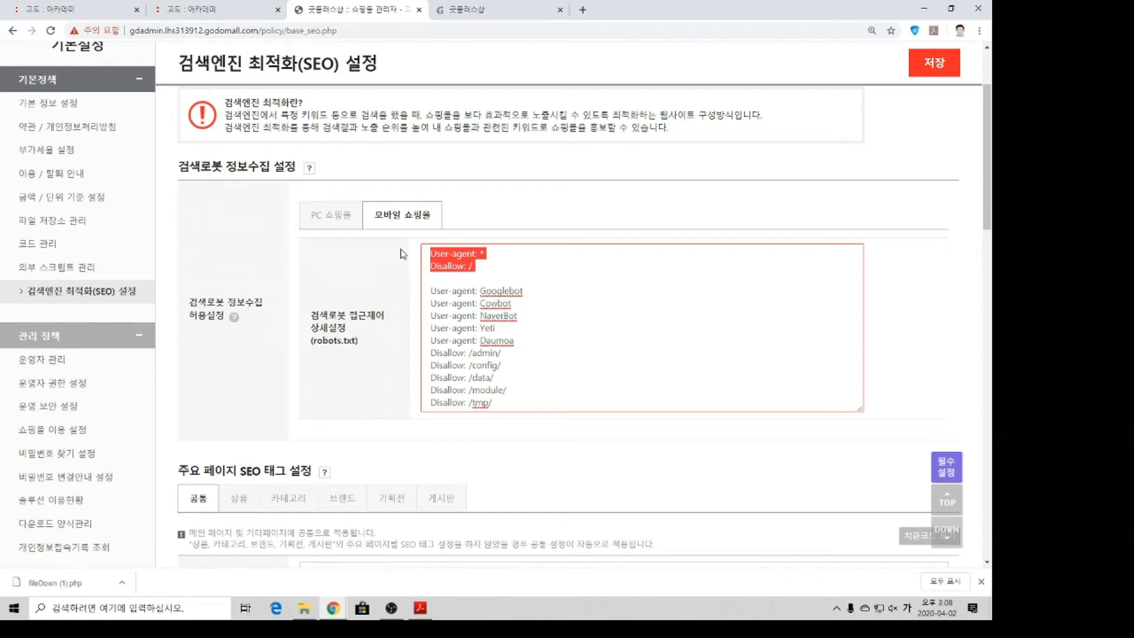
key("BackSpace")
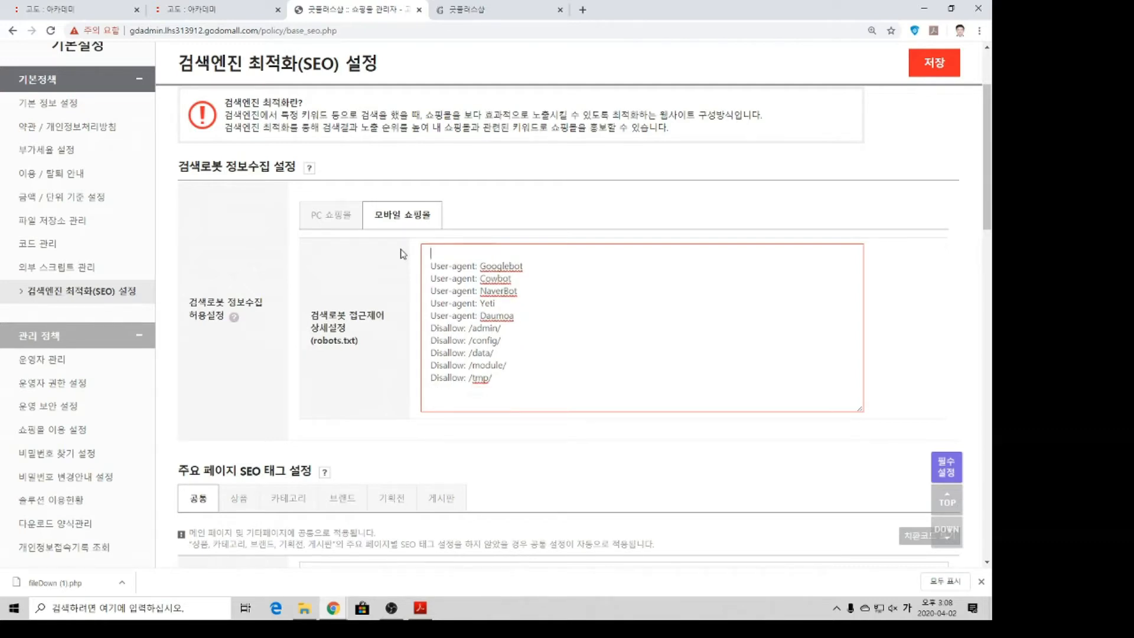
- Review the remaining crawler rules for the PC shop, save the SEO settings and dismiss the information dialog
left_click(340, 218)
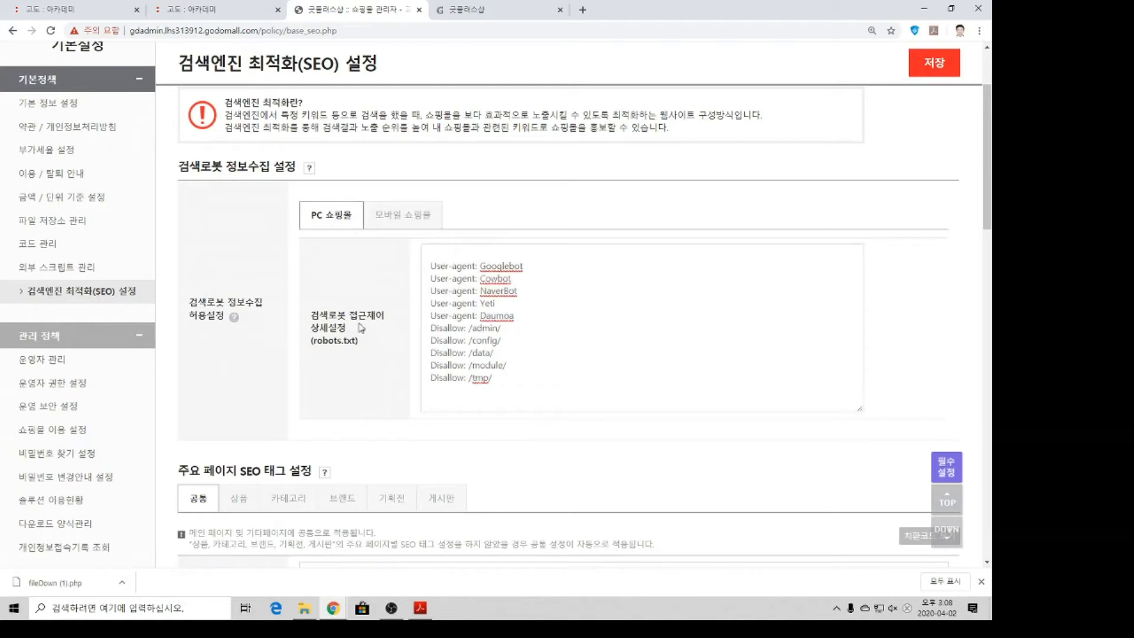
left_click_drag(348, 315, 307, 316)
left_click(494, 276)
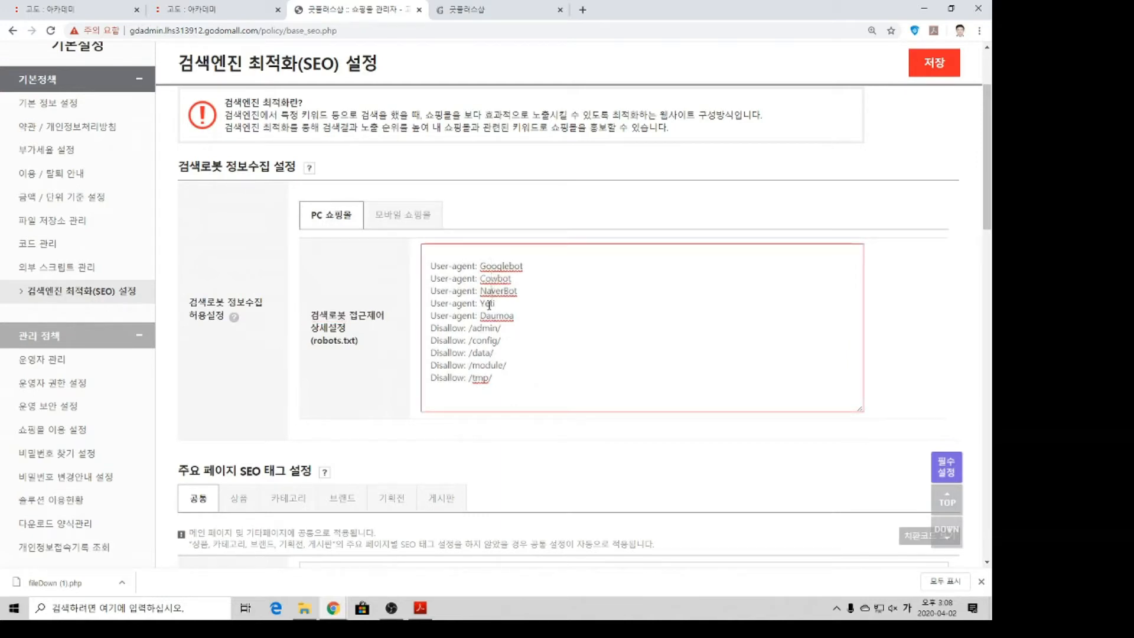
left_click_drag(525, 325, 411, 265)
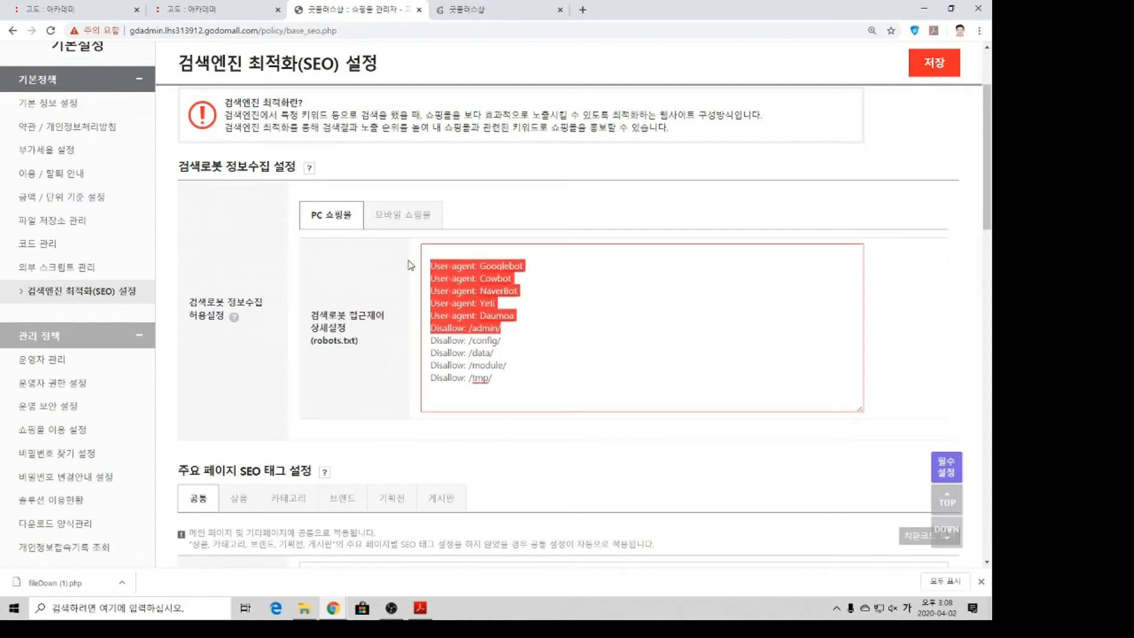
left_click(406, 224)
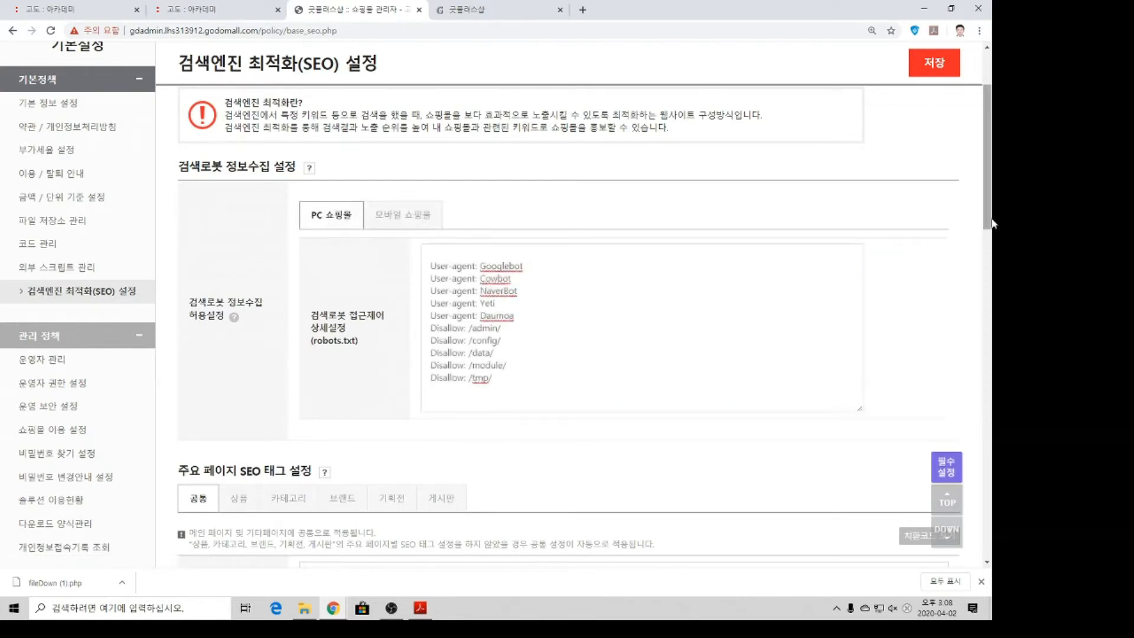
left_click(945, 73)
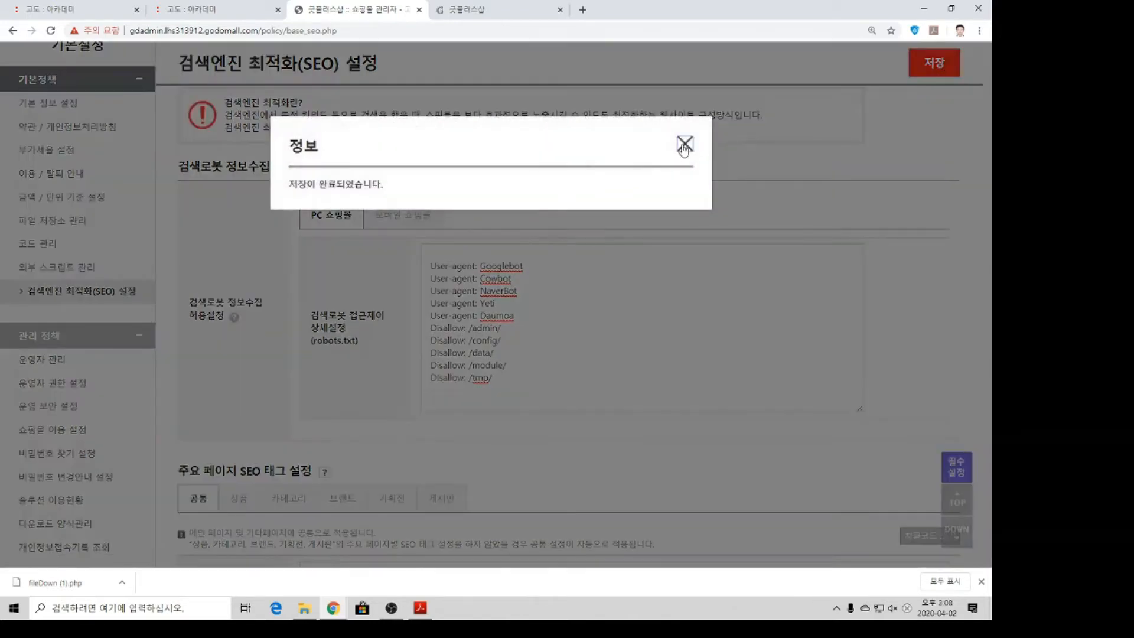
left_click(684, 148)
left_click(425, 305)
key("ctrl+a")
left_click(535, 228)
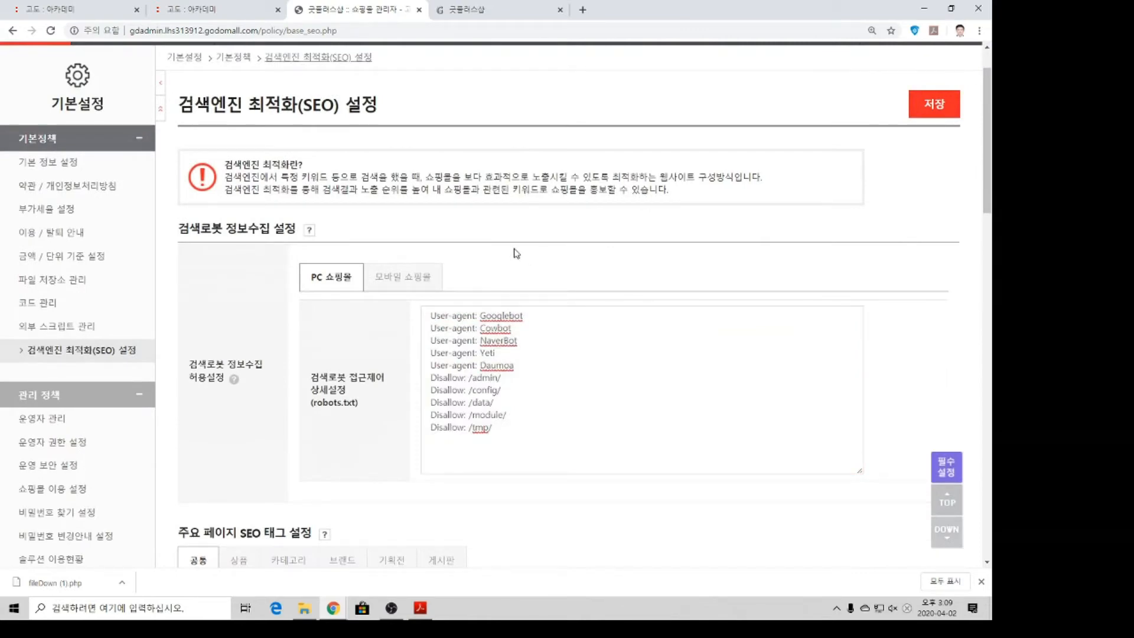
- Look over the SEO tag and sitemap settings, and view the godo.co.kr site map page as an example
scroll(355, 272, "down", 3)
scroll(346, 284, "down", 4)
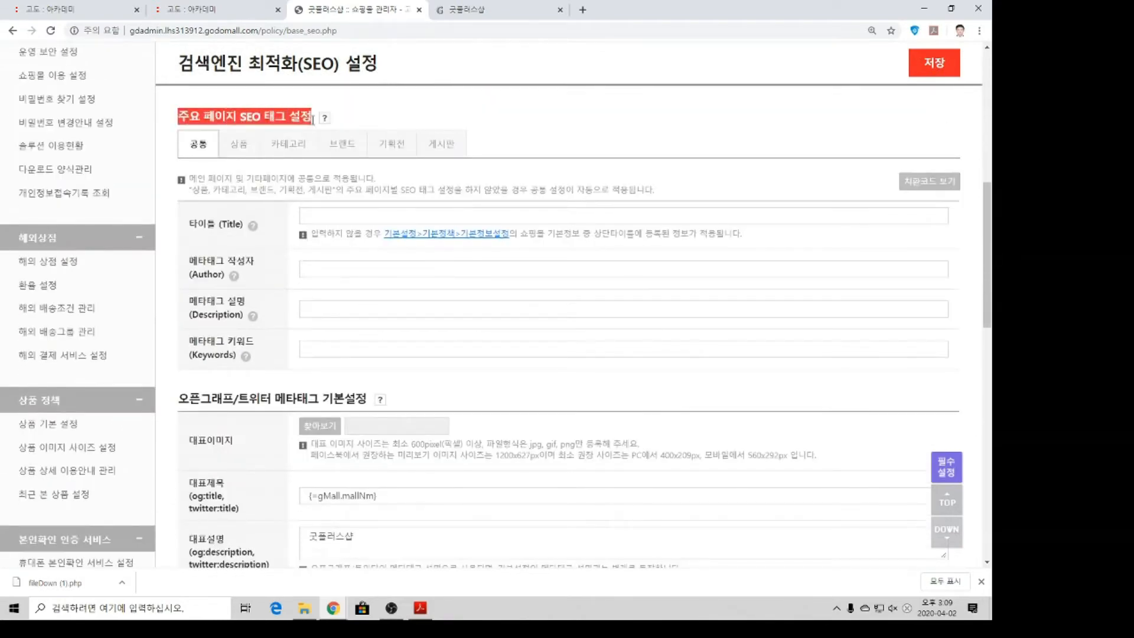
scroll(333, 211, "down", 8)
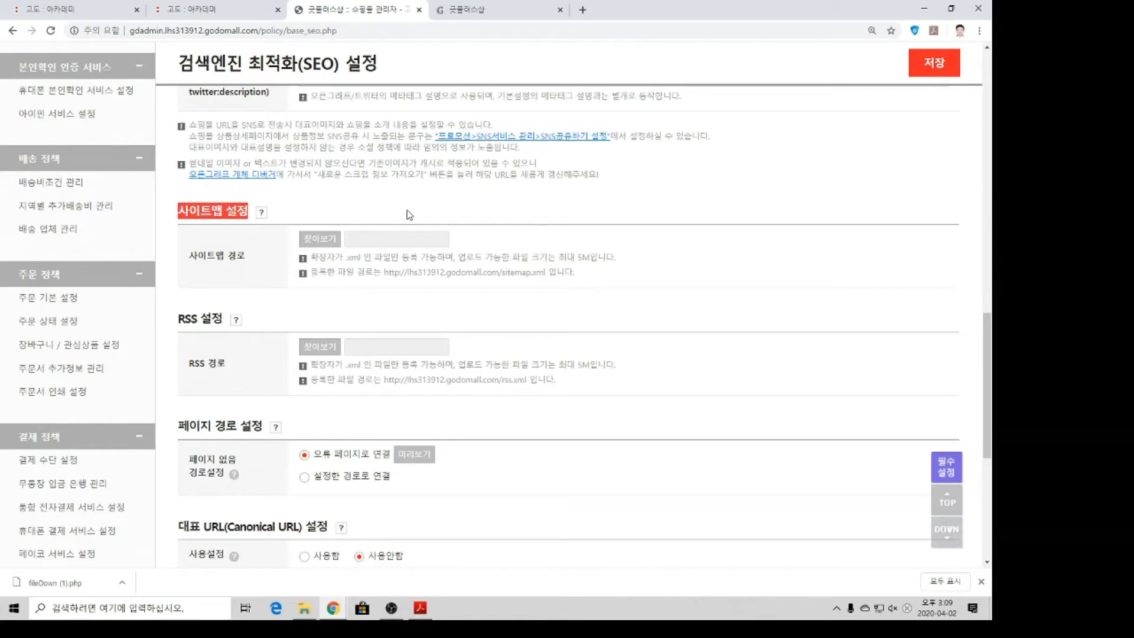
left_click(65, 9)
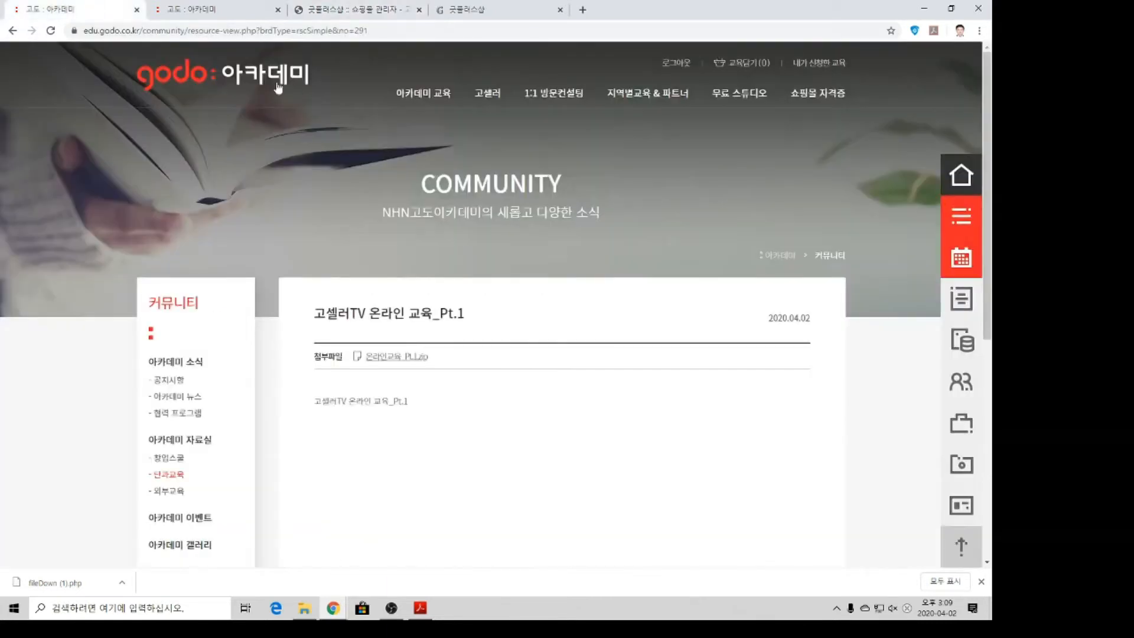
left_click(164, 71)
scroll(835, 339, "down", 15)
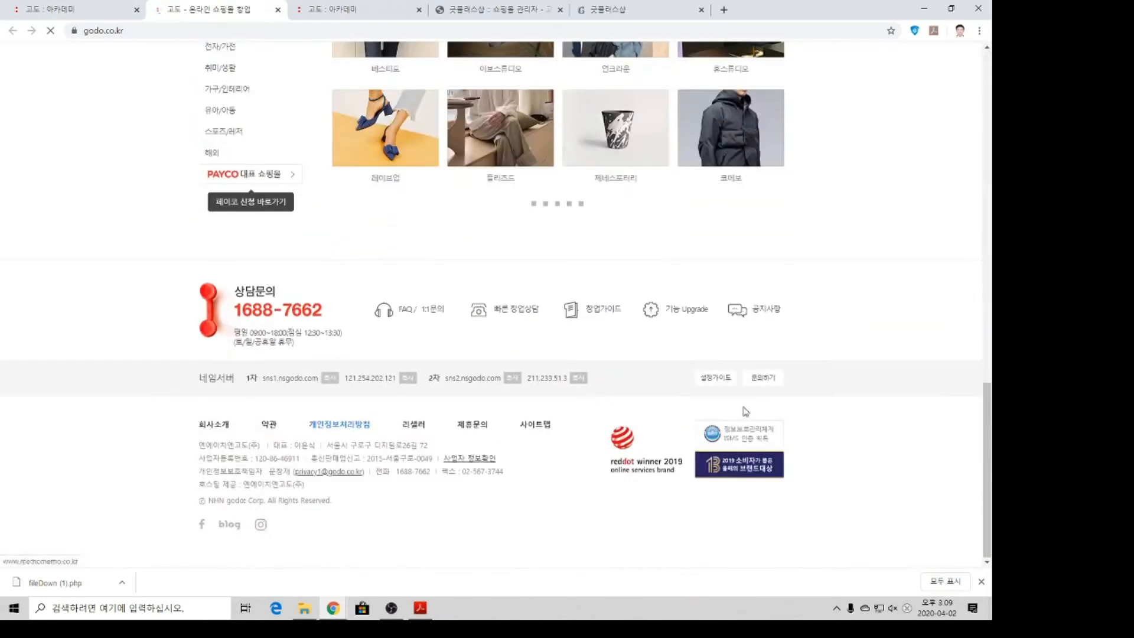
left_click(534, 424)
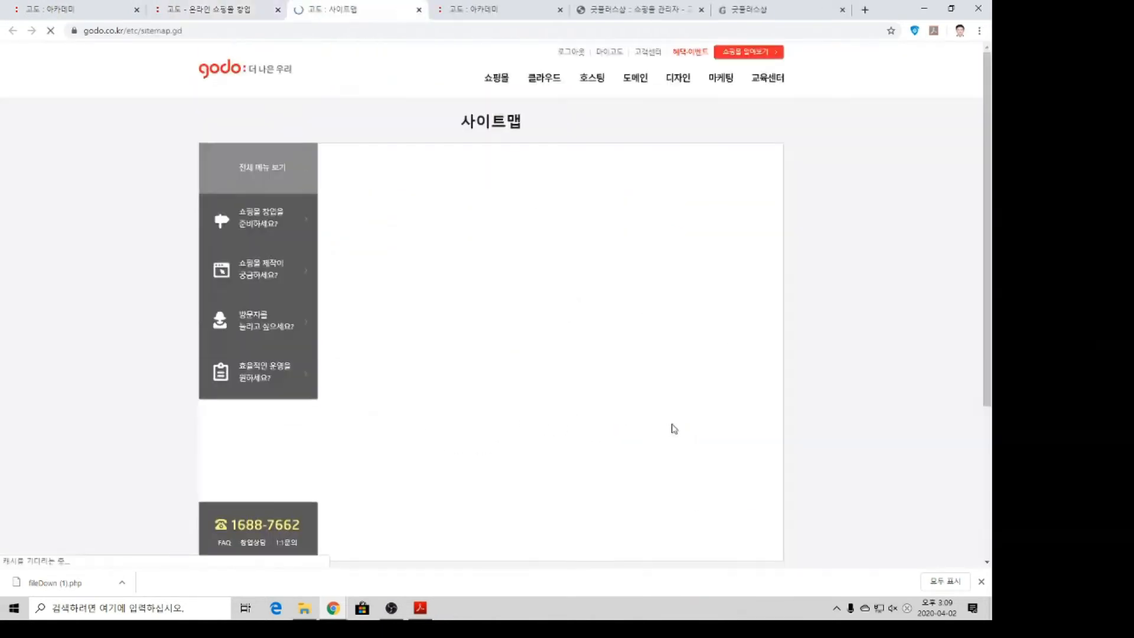
left_click_drag(221, 114, 567, 137)
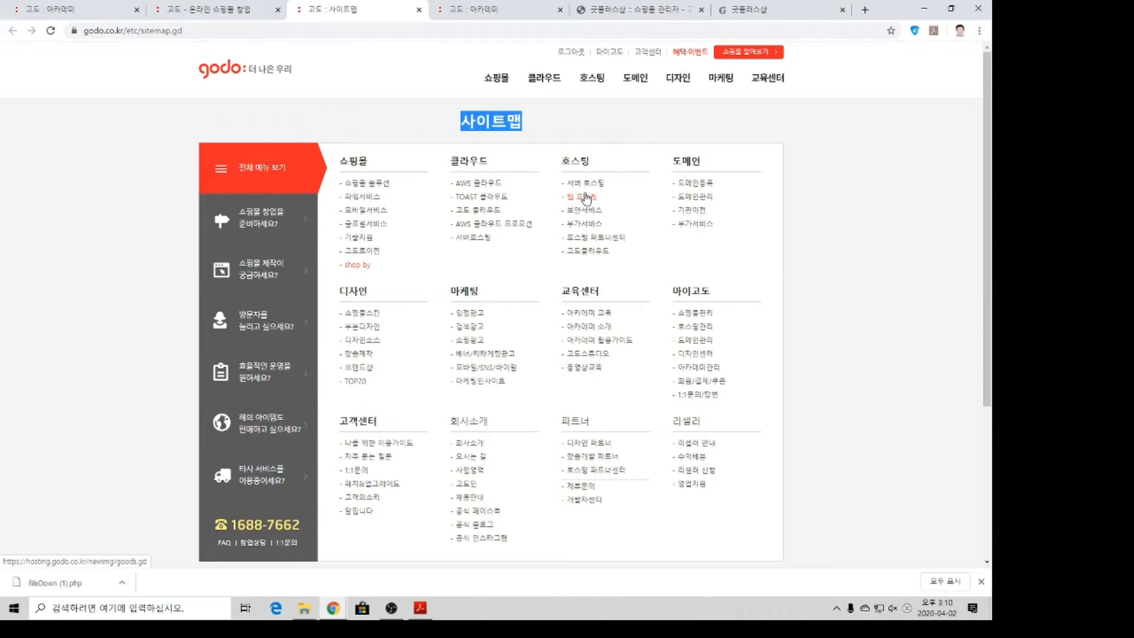
- Close the example site map page and return to the sitemap settings section on the shop admin's SEO page
left_click(419, 10)
left_click(502, 10)
scroll(449, 273, "up", 10)
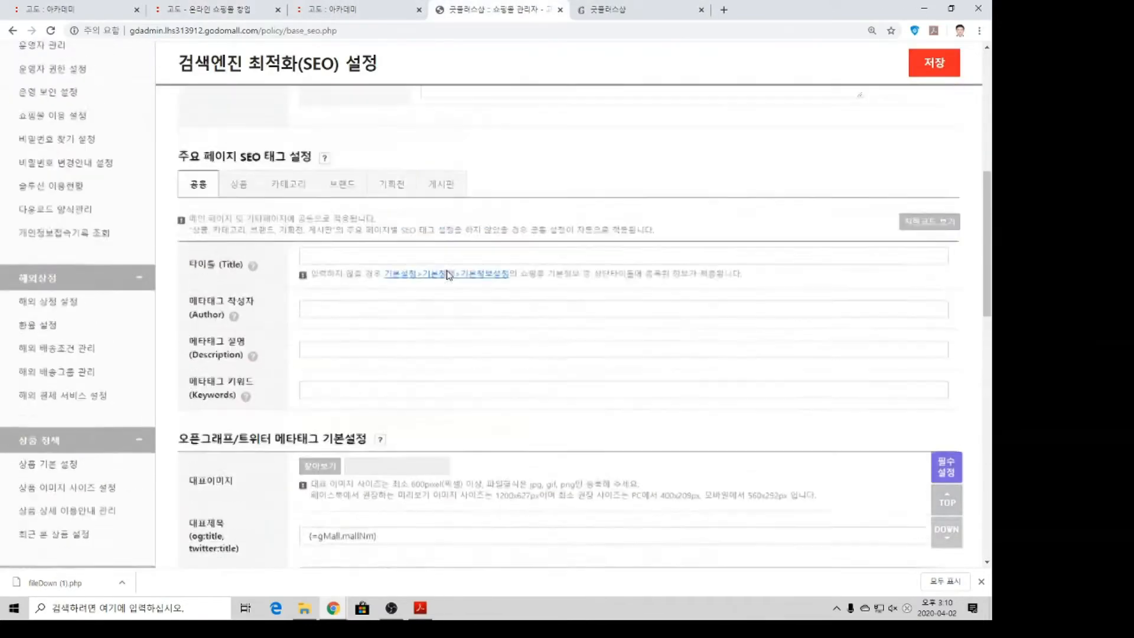
scroll(449, 274, "up", 1)
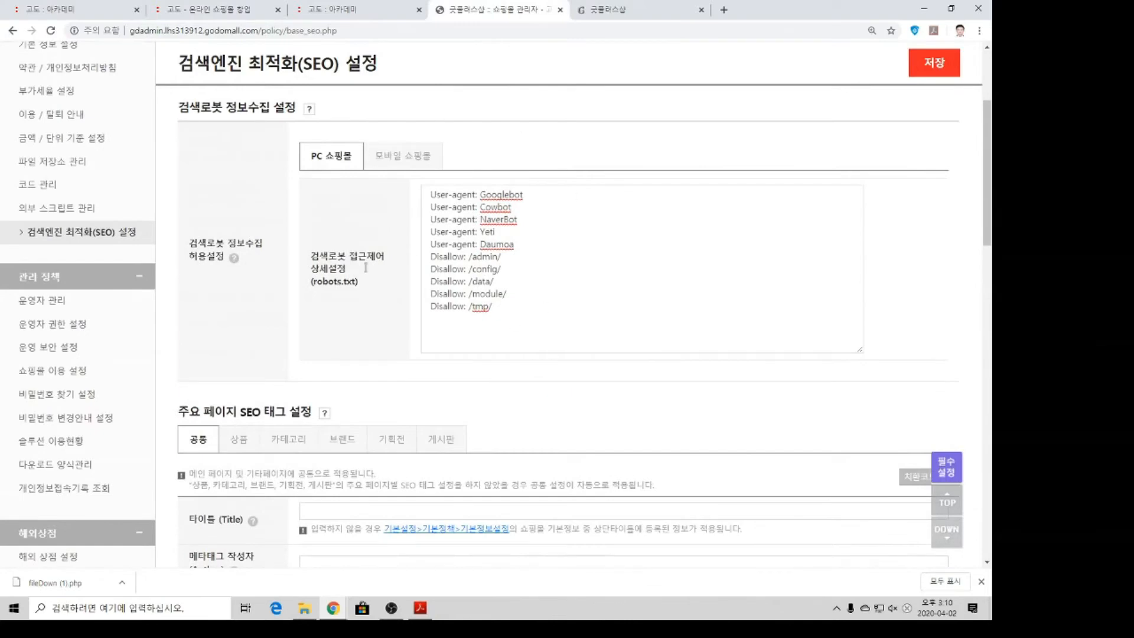
scroll(309, 218, "down", 15)
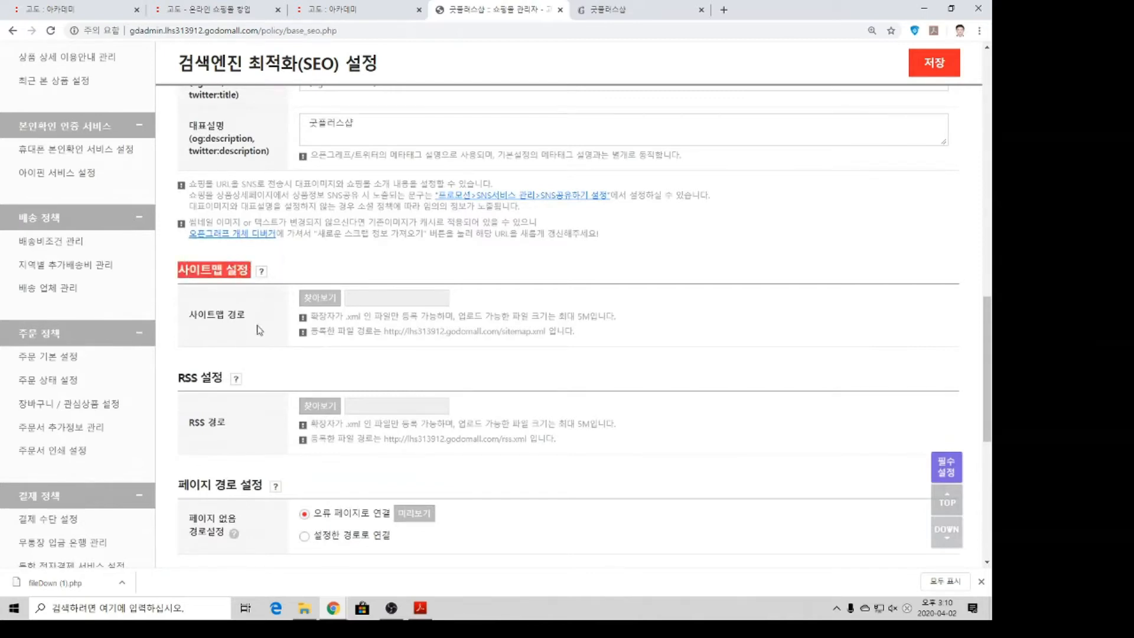
- Switch to Notepad, write the address web-site-map.com in a blank note and copy it
left_click(159, 609)
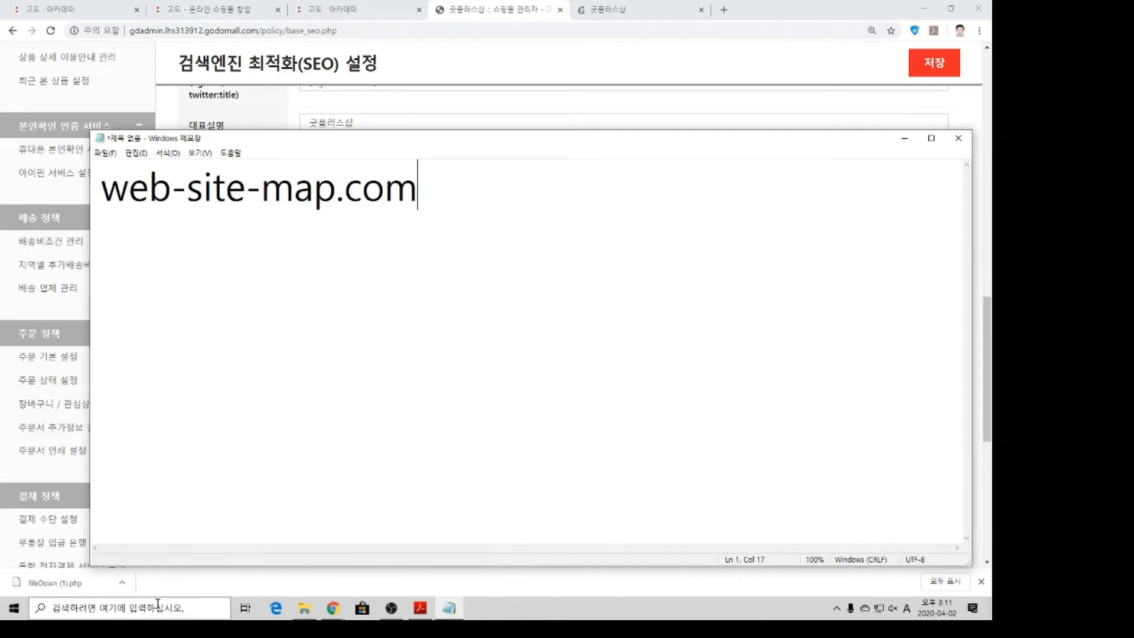
left_click_drag(499, 196, 104, 188)
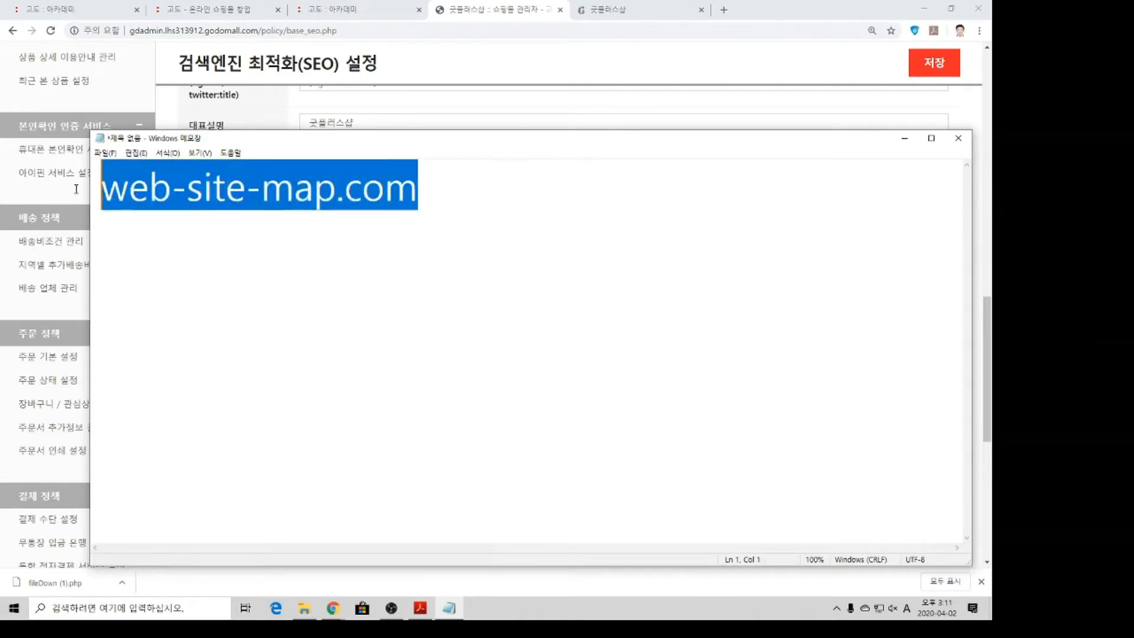
right_click(196, 183)
left_click(225, 223)
- Load web-site-map.com in the Chrome tab that shows the shop and dismiss the translation prompt
left_click(650, 8)
left_click(417, 33)
key("ctrl+v")
key("Return")
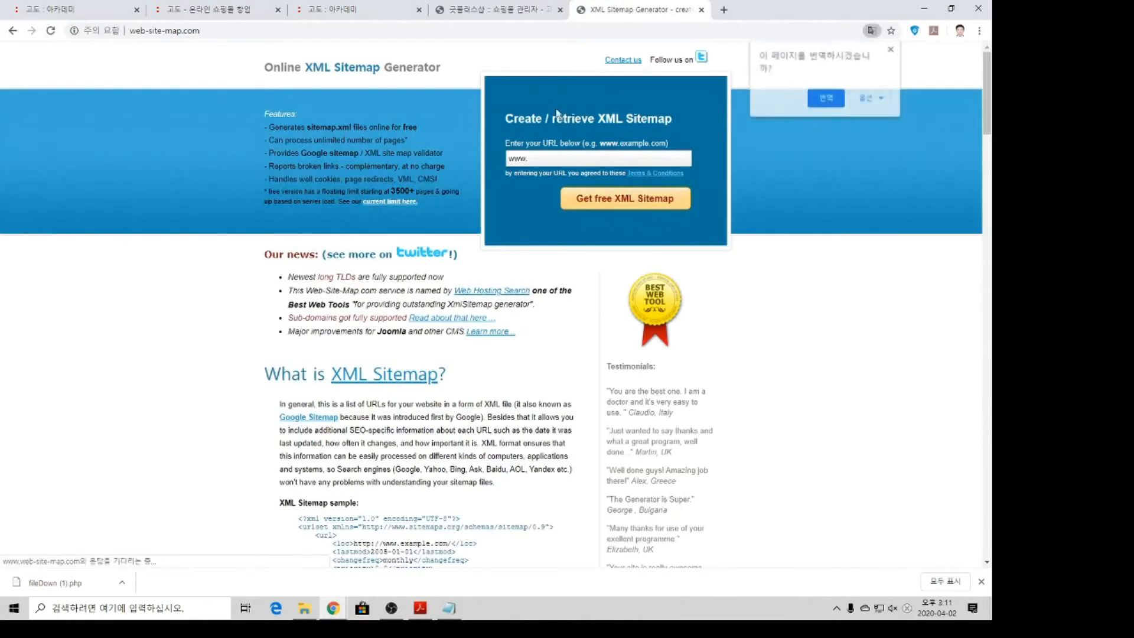
left_click(891, 50)
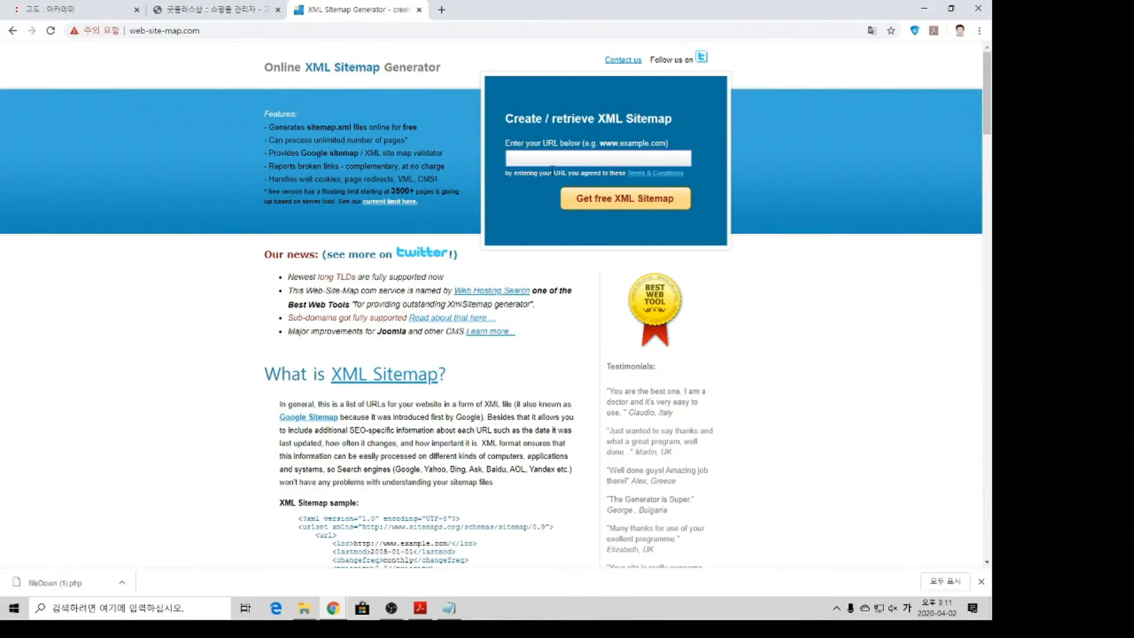
- Open the shop's storefront from the admin page, copy its web address and enter it as the sitemap generator's URL
left_click(214, 9)
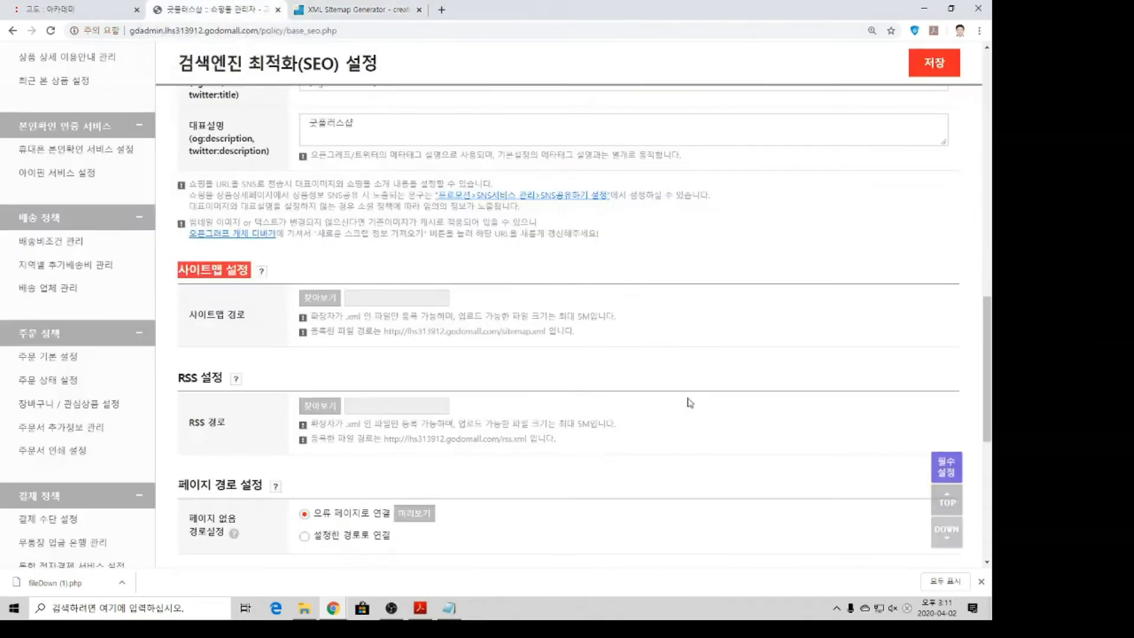
scroll(689, 402, "up", 5)
scroll(695, 405, "up", 8)
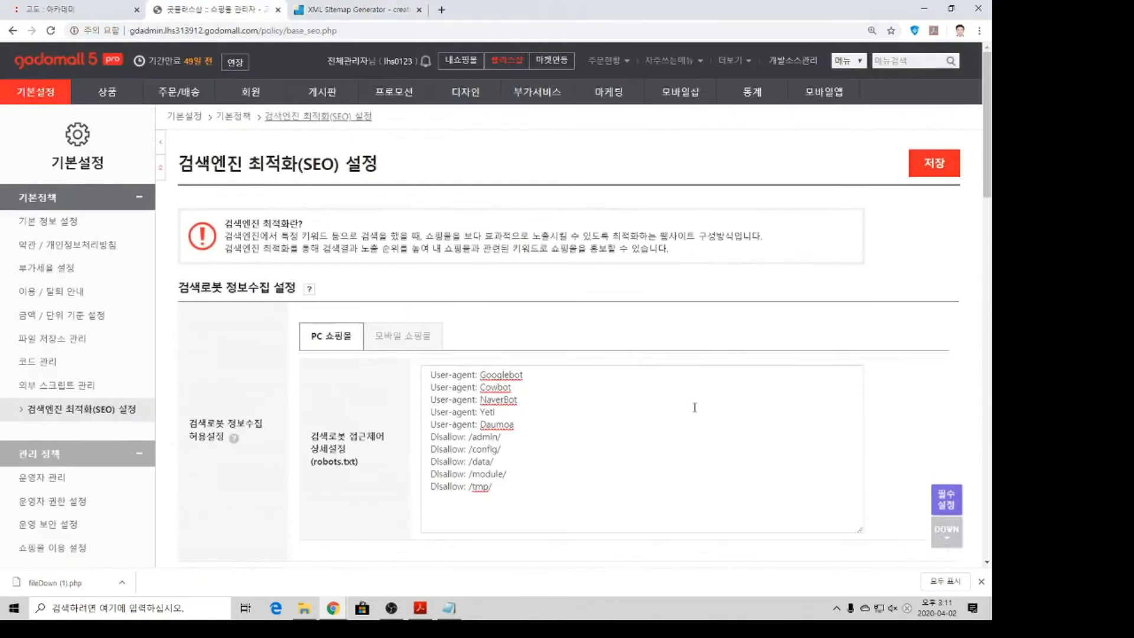
left_click(462, 61)
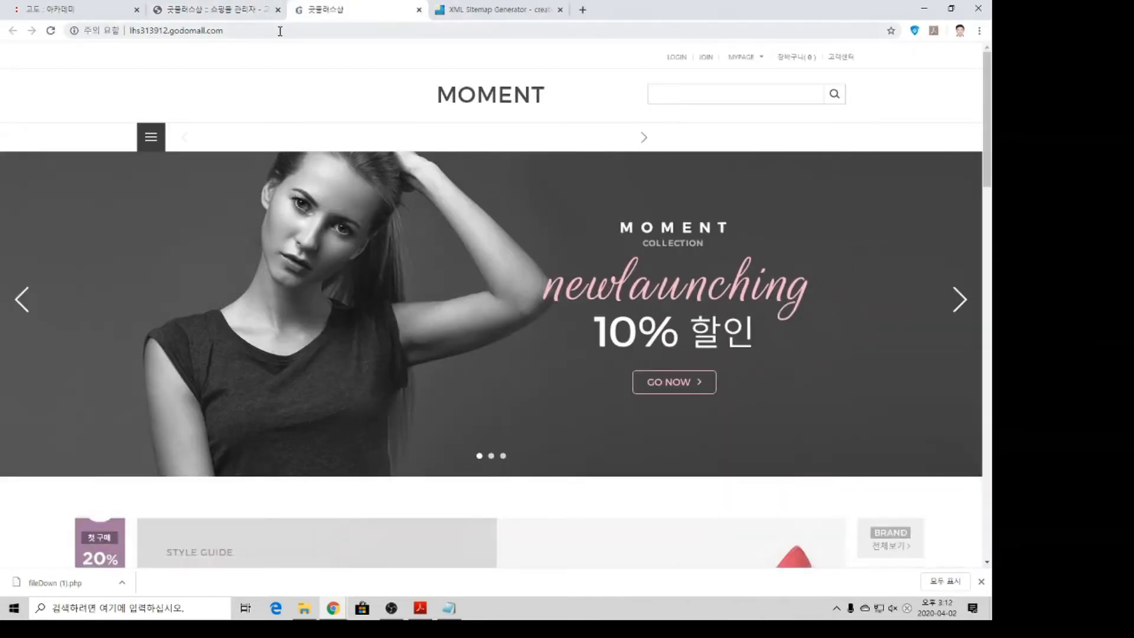
left_click(280, 31)
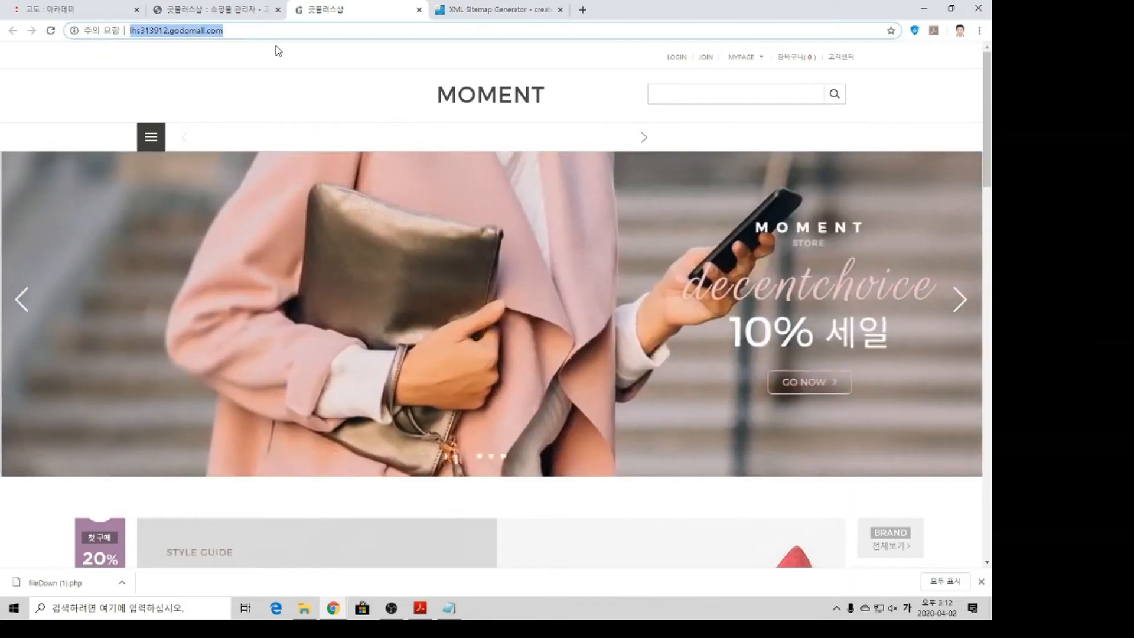
left_click(486, 5)
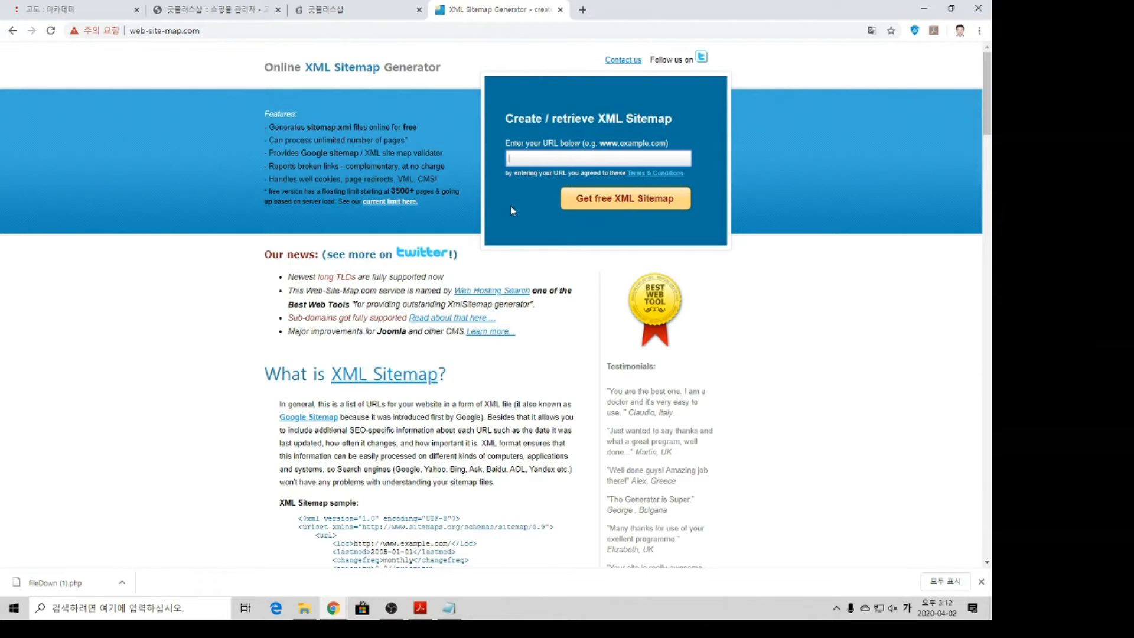
key("ctrl+v")
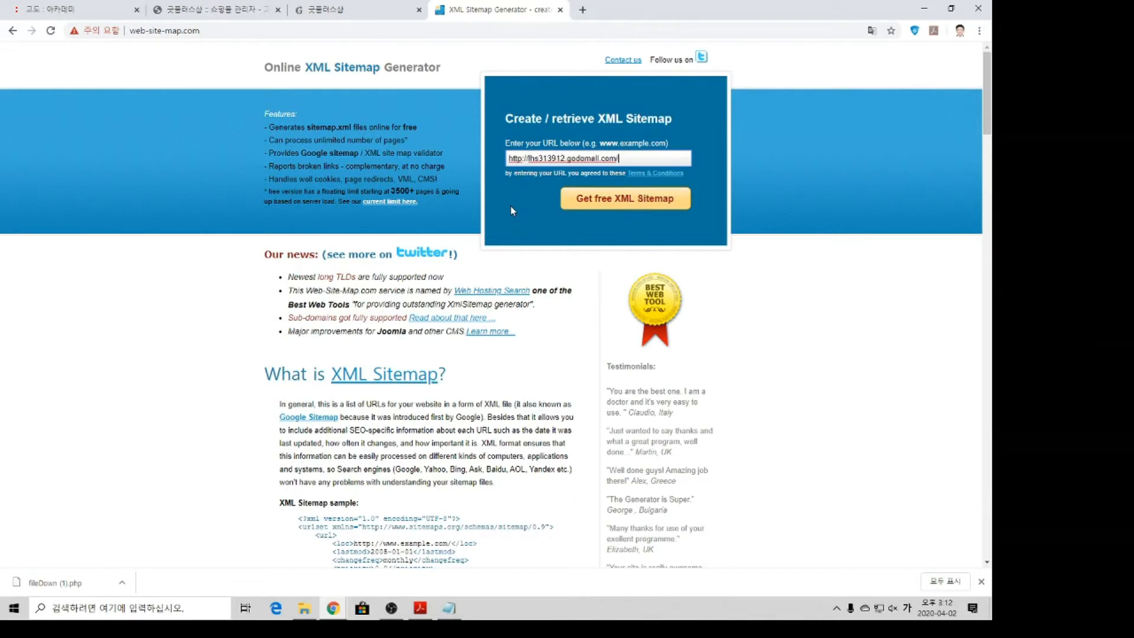
type("ㅡ마ㅓ")
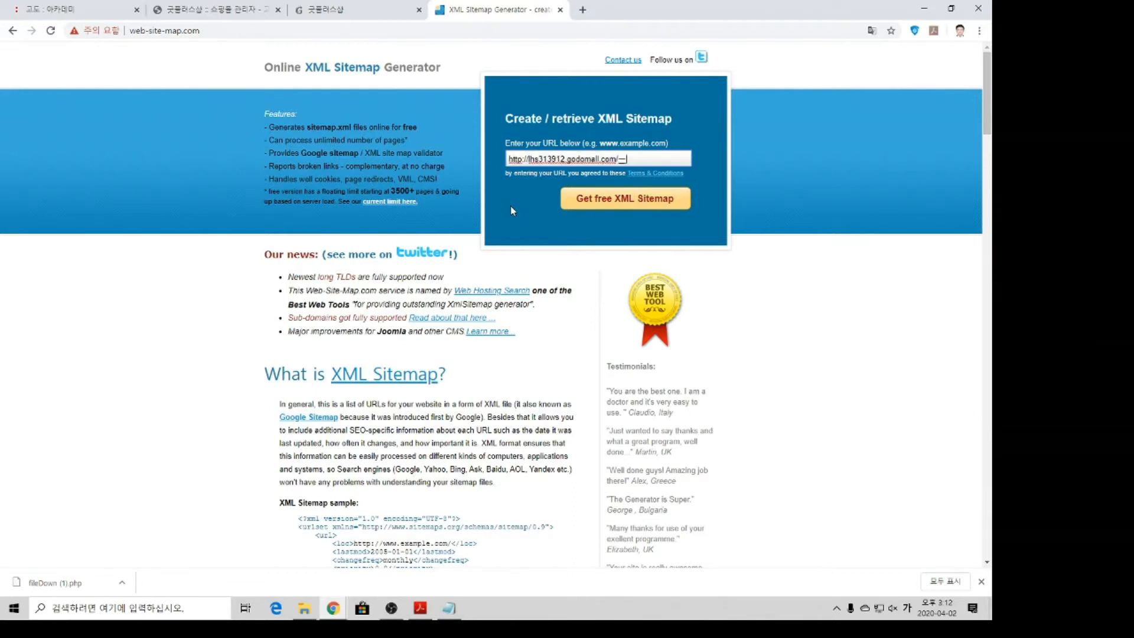
key("BackSpace")
key("BackSpace")
key("BackSpace")
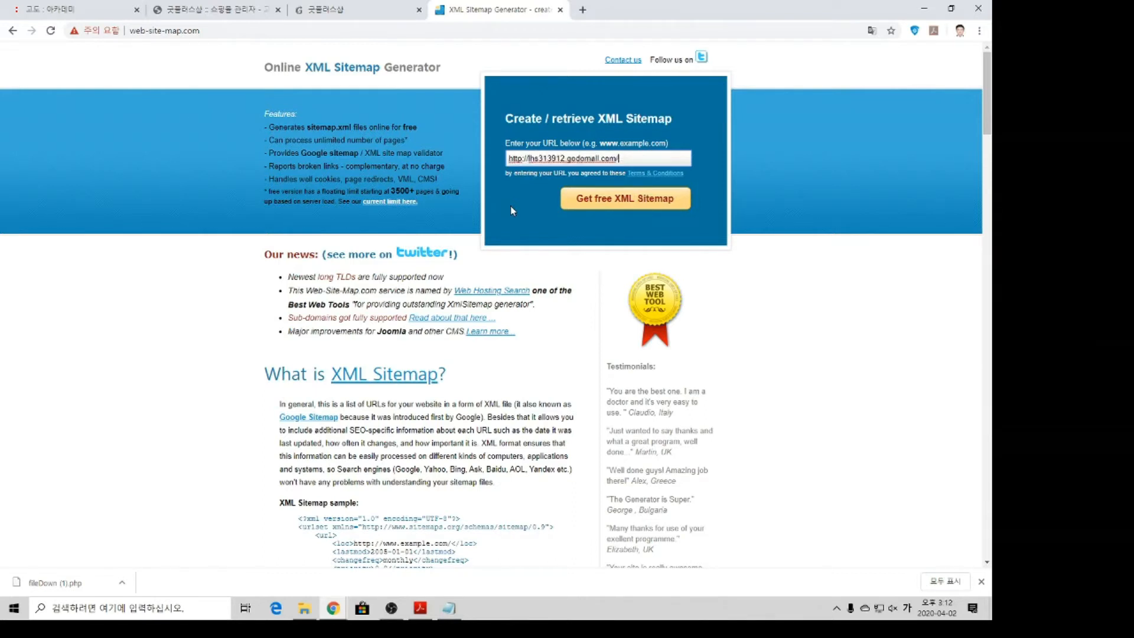
type("ma")
type("in.tv")
type("hf")
key("BackSpace")
key("BackSpace")
key("BackSpace")
key("BackSpace")
key("BackSpace")
key("BackSpace")
key("BackSpace")
key("BackSpace")
key("BackSpace")
- Remove the trailing slash from the shop's address and request the free XML sitemap for it
key("BackSpace")
left_click(627, 207)
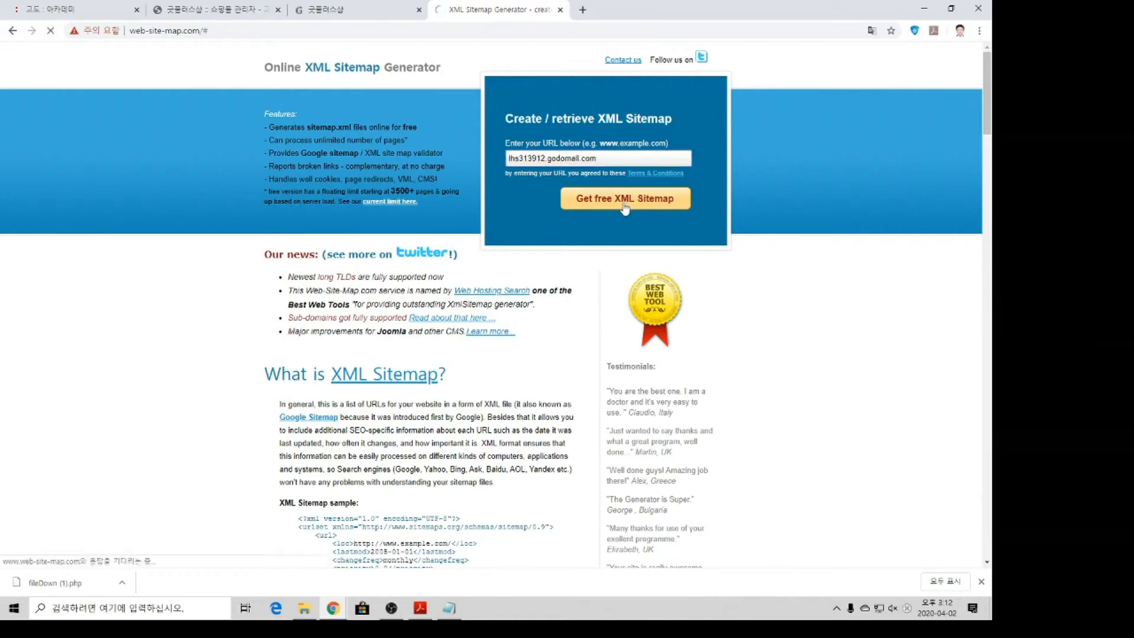
scroll(540, 247, "up", 1)
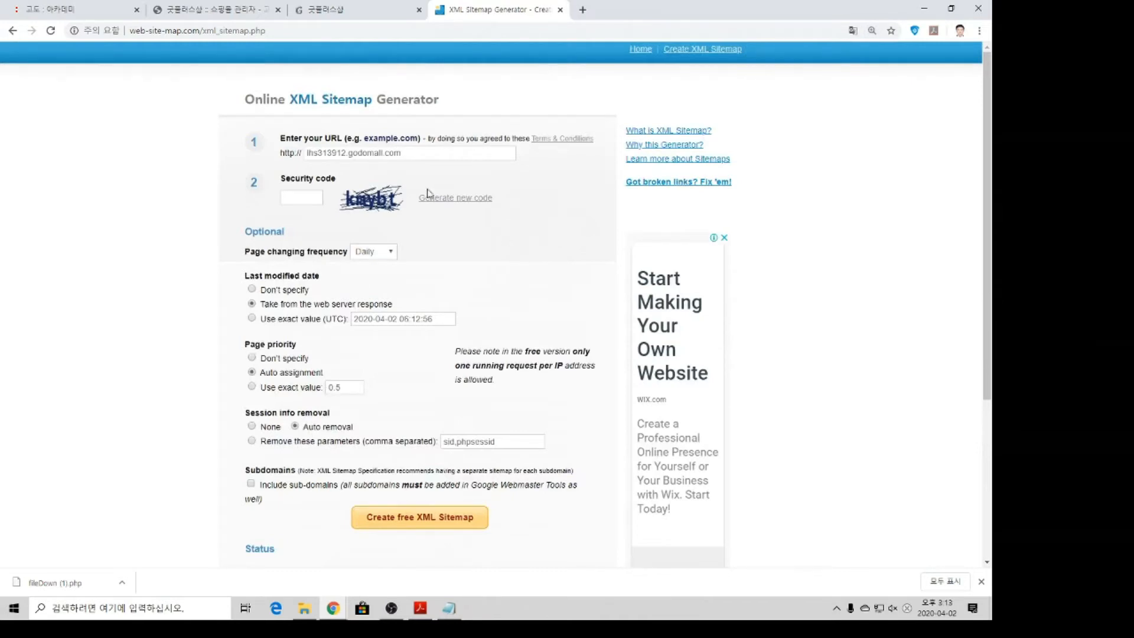
- Fill in the security code shown in the distorted image on the sitemap generator form
left_click(299, 198)
left_click_drag(335, 178, 278, 182)
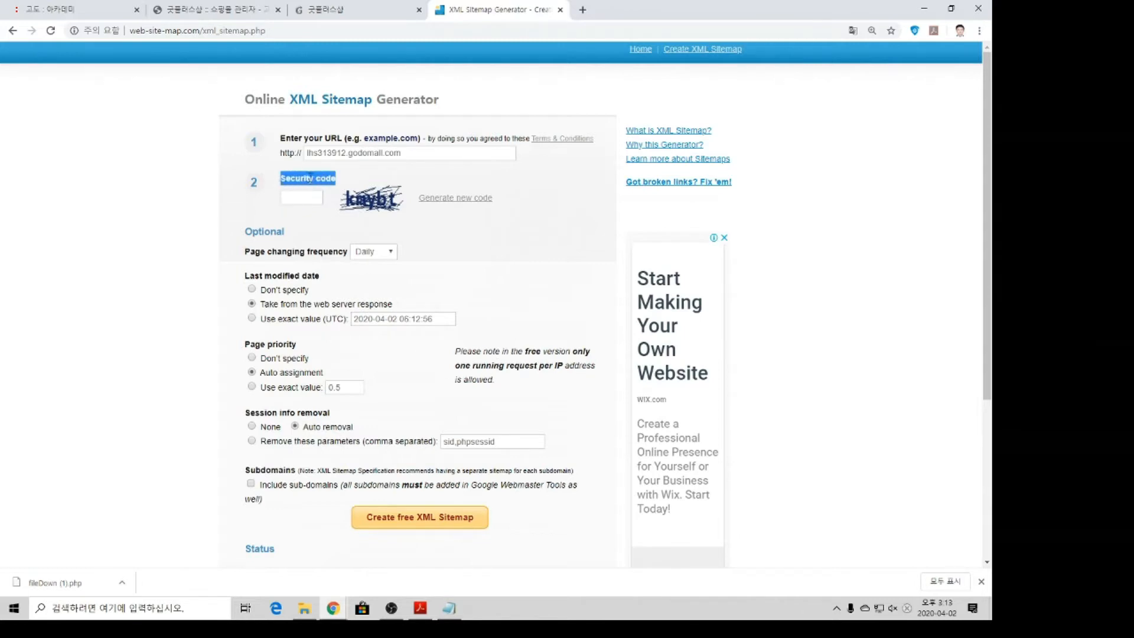
left_click(345, 202)
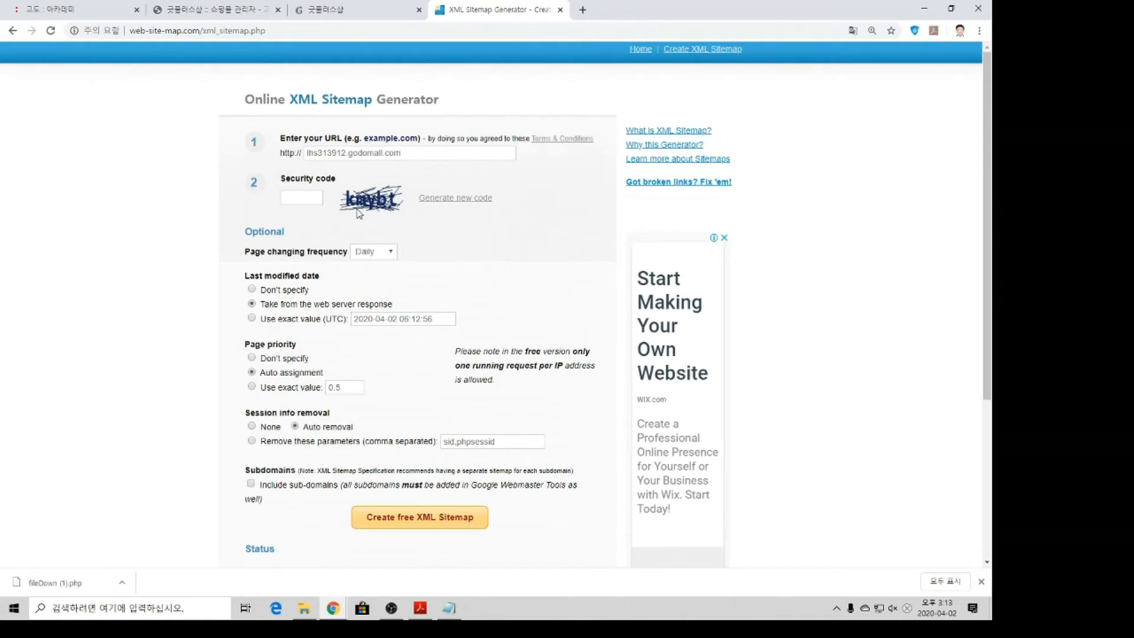
left_click(303, 198)
type("kmybt")
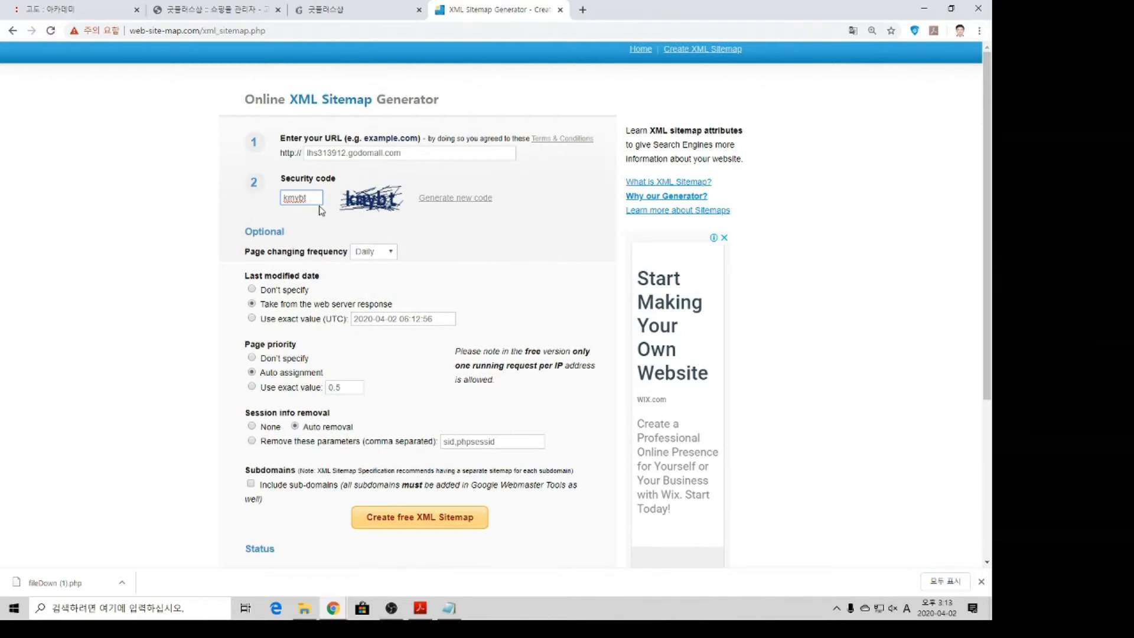
- Set the sitemap's page changing frequency to Always
left_click_drag(242, 255, 348, 253)
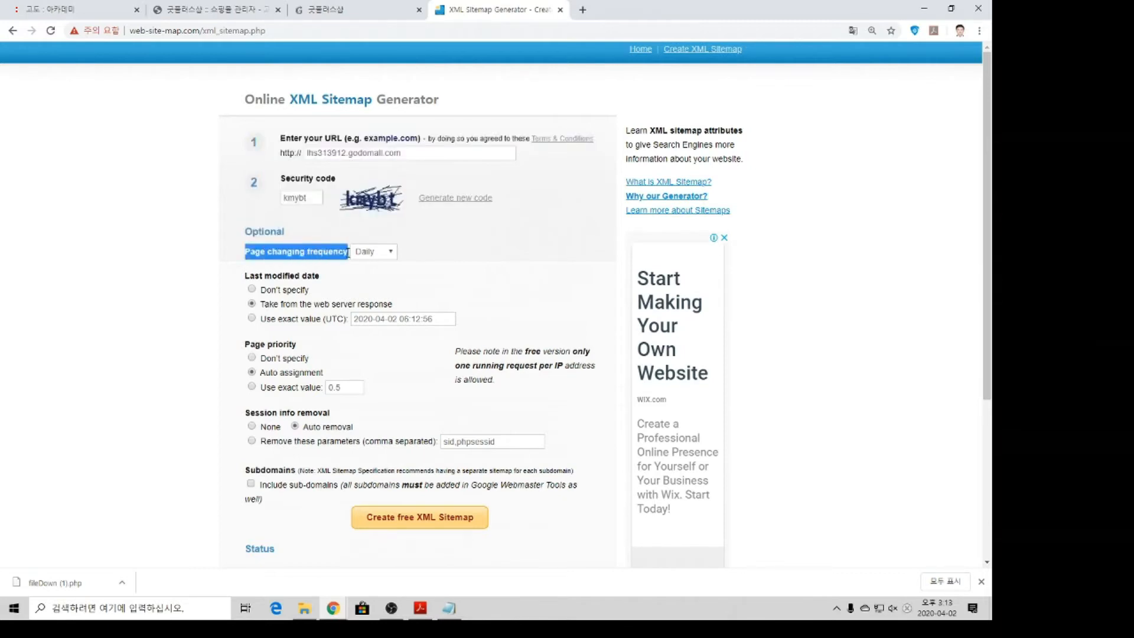
left_click(375, 251)
left_click(372, 276)
left_click_drag(351, 179, 278, 179)
left_click_drag(245, 252, 349, 253)
- Set the last modified date option to use the exact UTC value
mouse_move(327, 277)
left_mouse_down()
mouse_move(342, 278)
mouse_move(241, 278)
mouse_move(321, 277)
left_mouse_up()
left_click(247, 273)
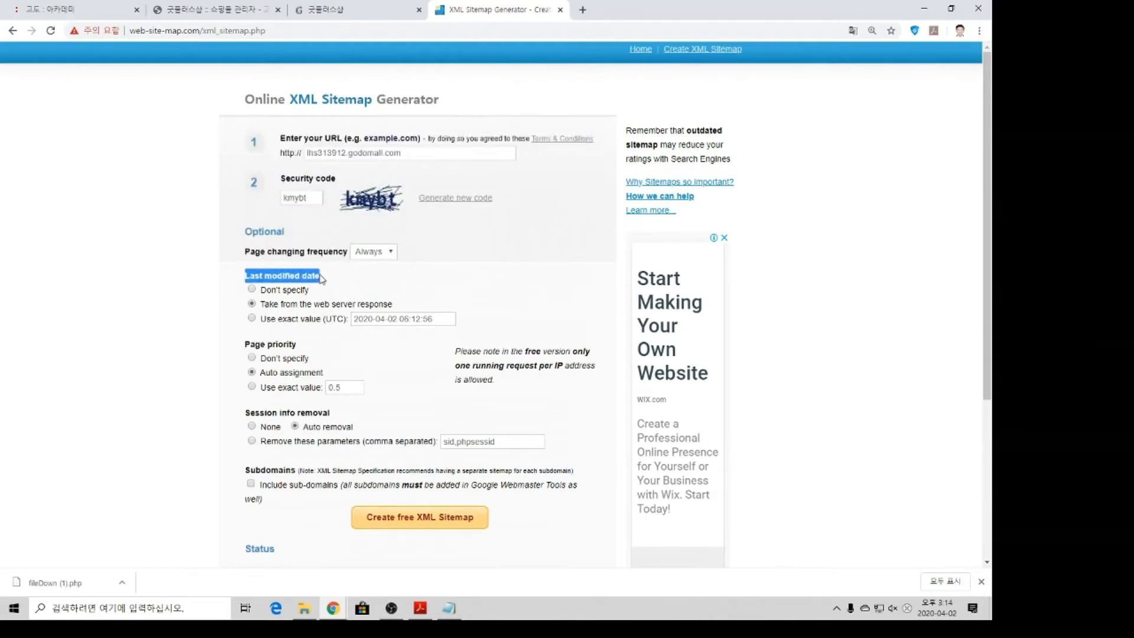
left_click(252, 318)
left_click_drag(326, 319, 343, 319)
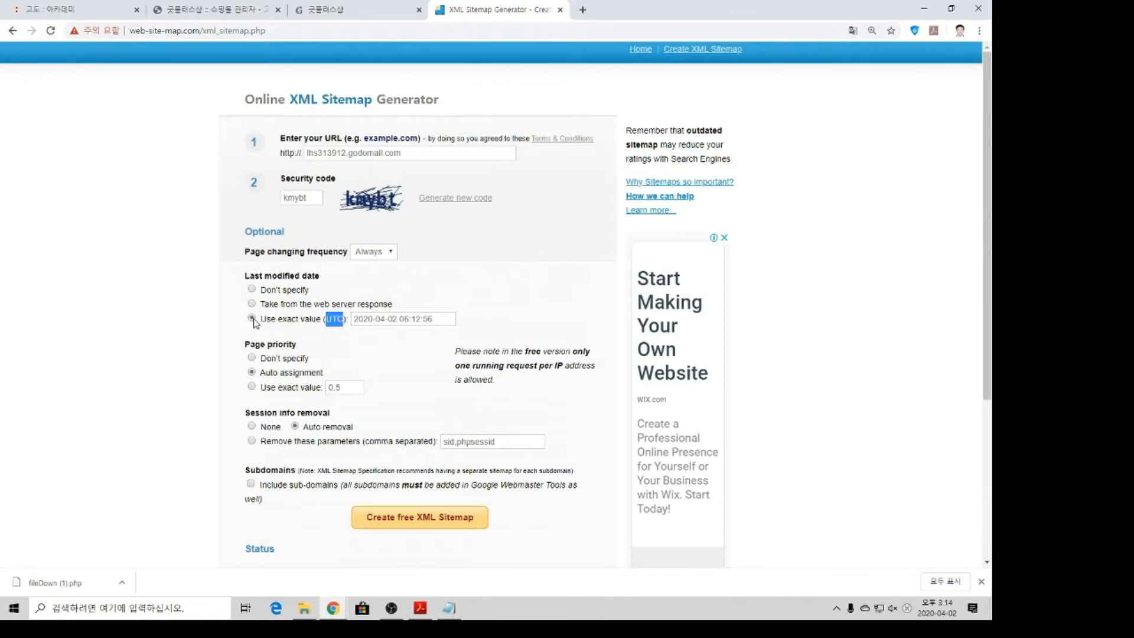
- Include sub-domains in the sitemap
scroll(254, 323, "down", 3)
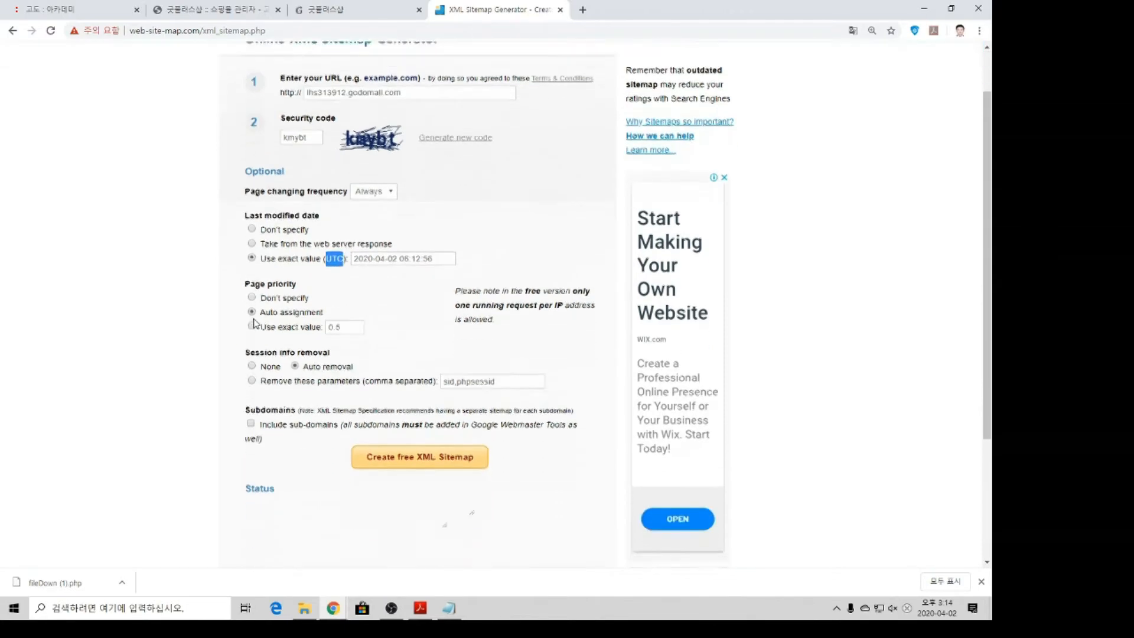
left_click_drag(246, 292, 297, 293)
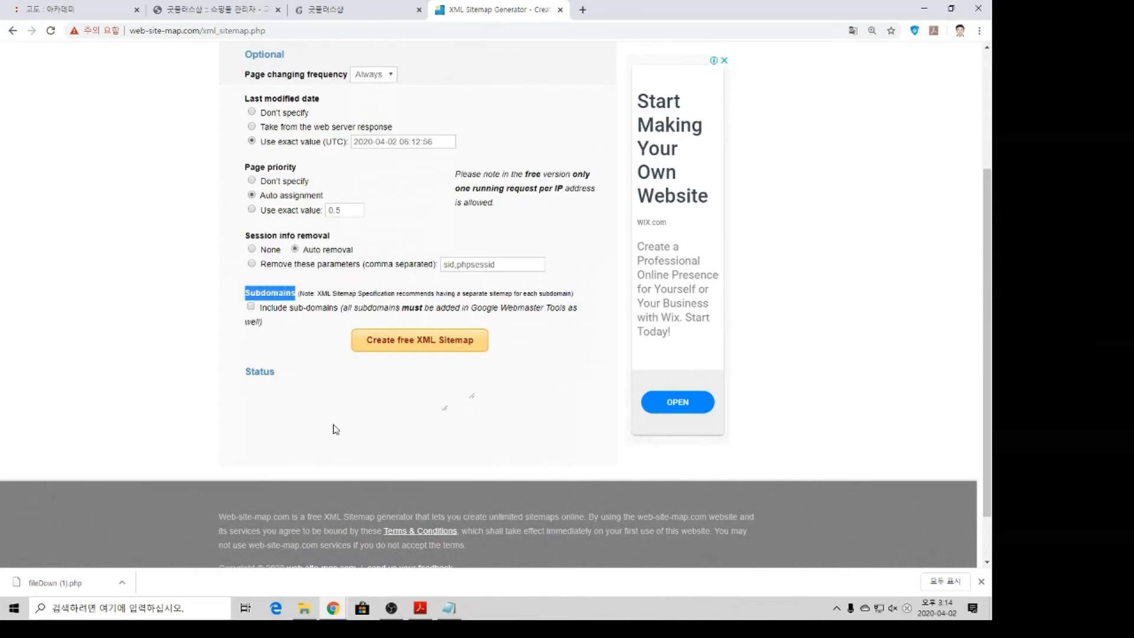
left_click(251, 307)
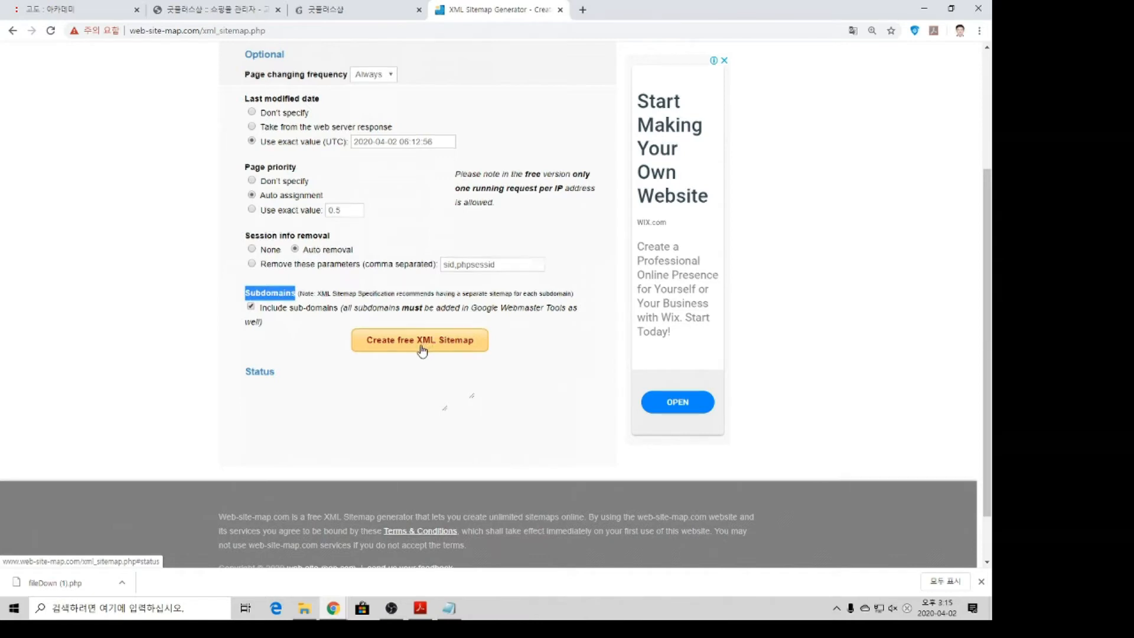
- Review the form's security code, page changing frequency, last modified date and sub-domain settings
scroll(422, 350, "up", 2)
left_click_drag(351, 122, 277, 140)
left_click_drag(244, 194, 348, 194)
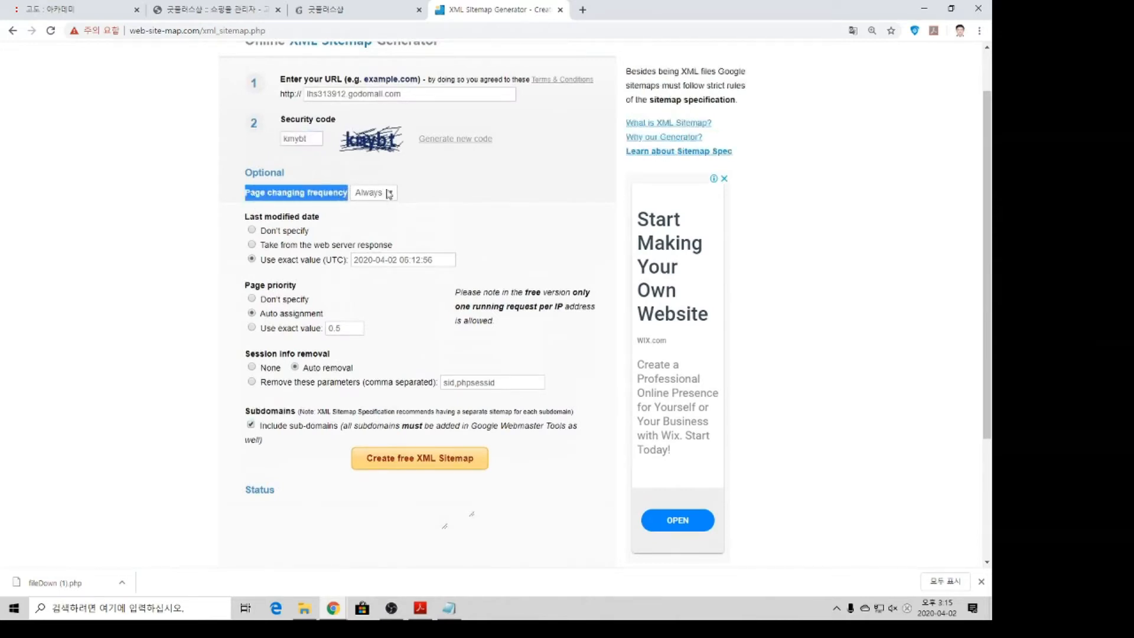
left_click_drag(246, 218, 335, 228)
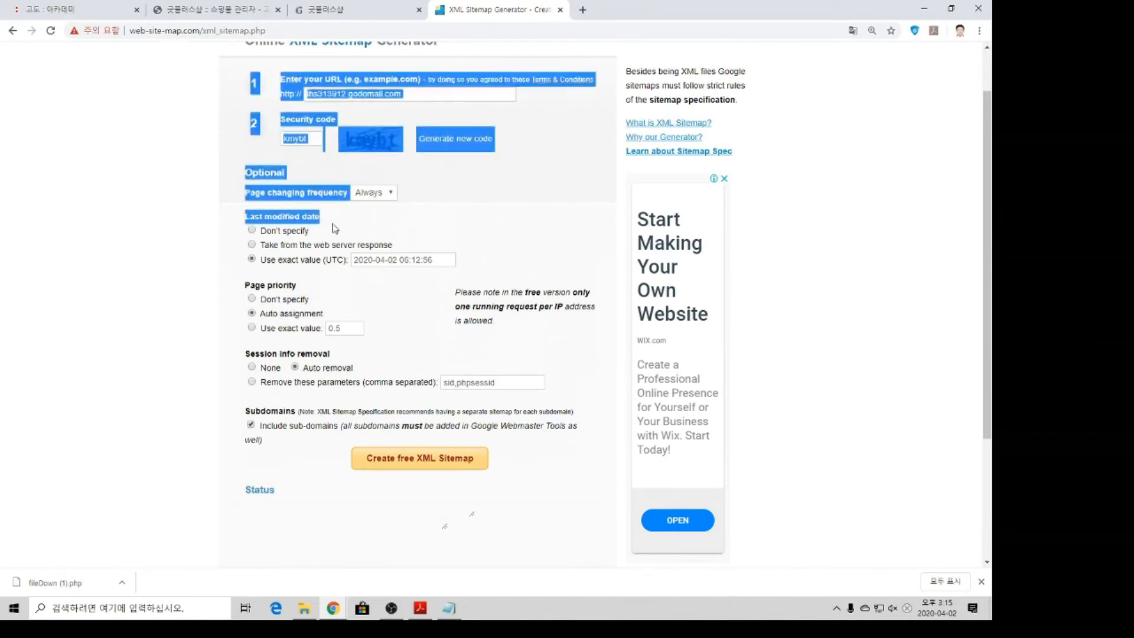
left_click(334, 230)
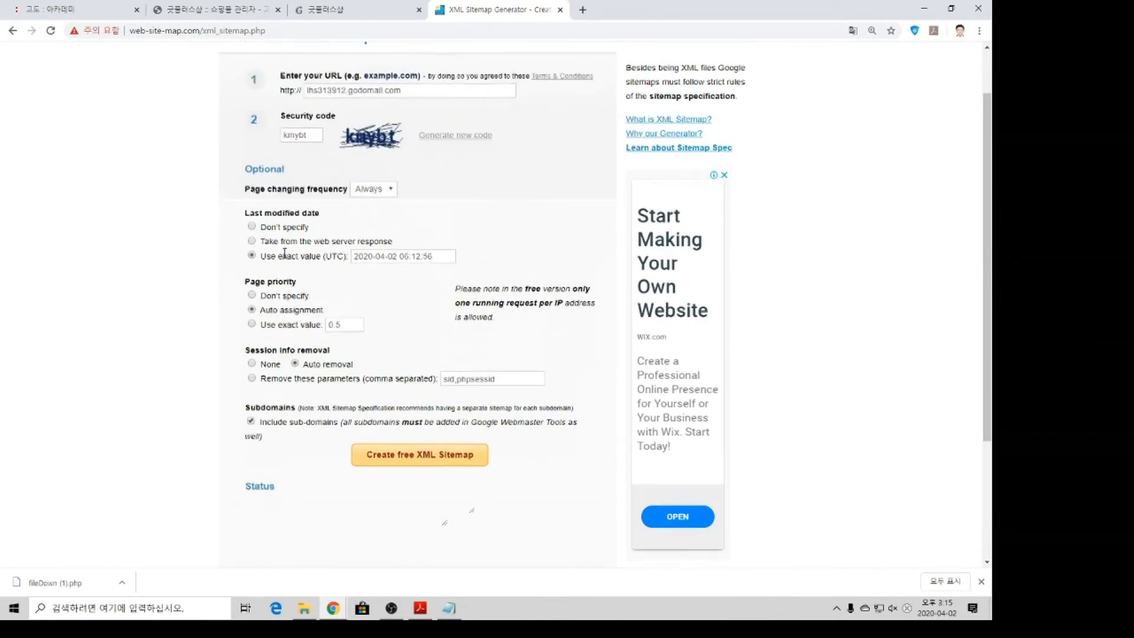
scroll(283, 255, "down", 1)
left_click_drag(245, 356, 235, 377)
left_click(290, 352)
left_click(239, 372)
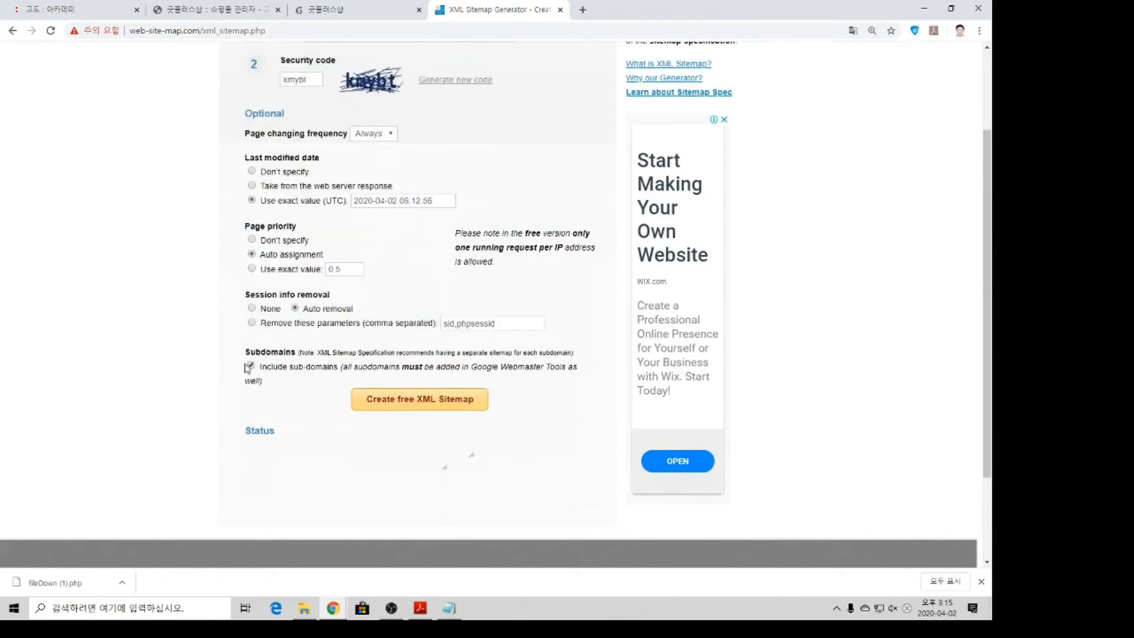
- Create the free XML sitemap with the chosen settings and follow its status until the download link is offered
left_click(429, 411)
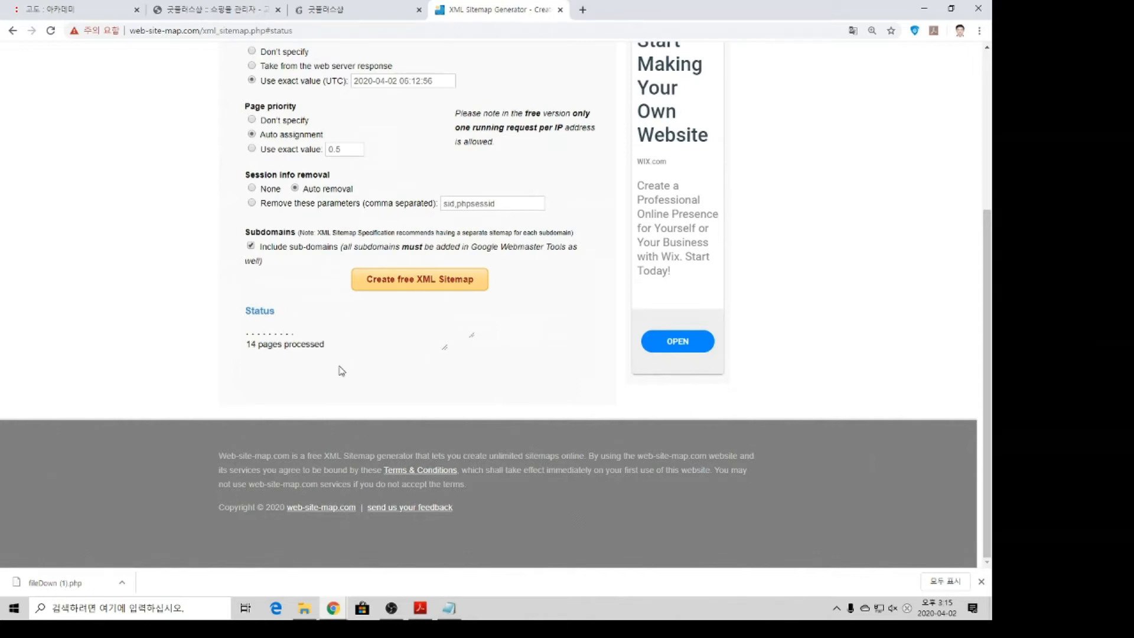
scroll(339, 360, "up", 4)
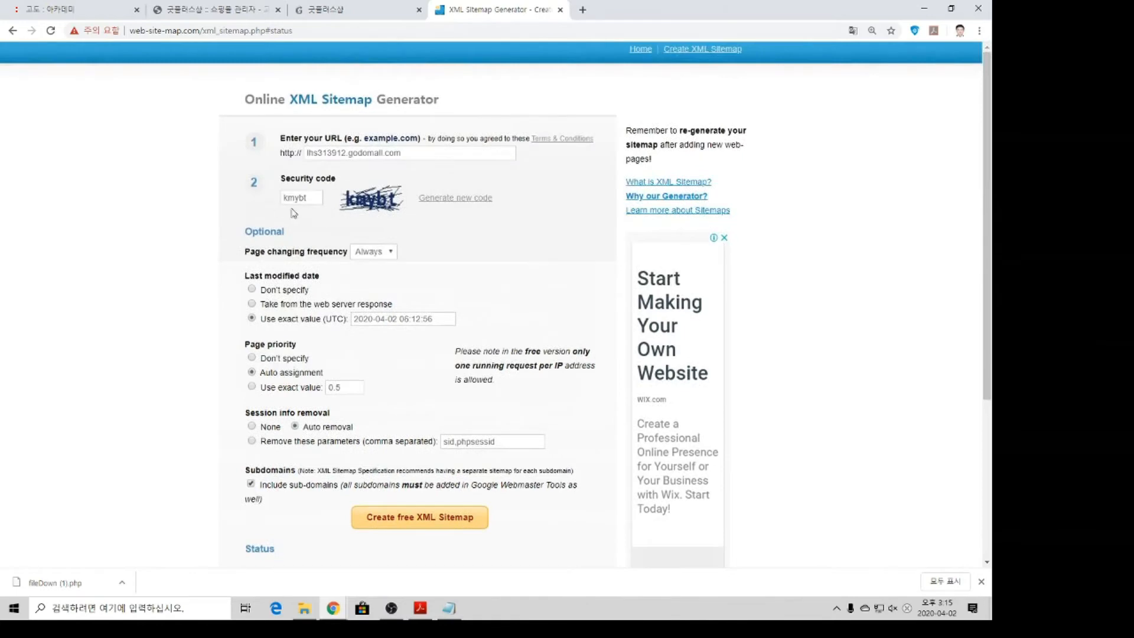
scroll(264, 306, "down", 2)
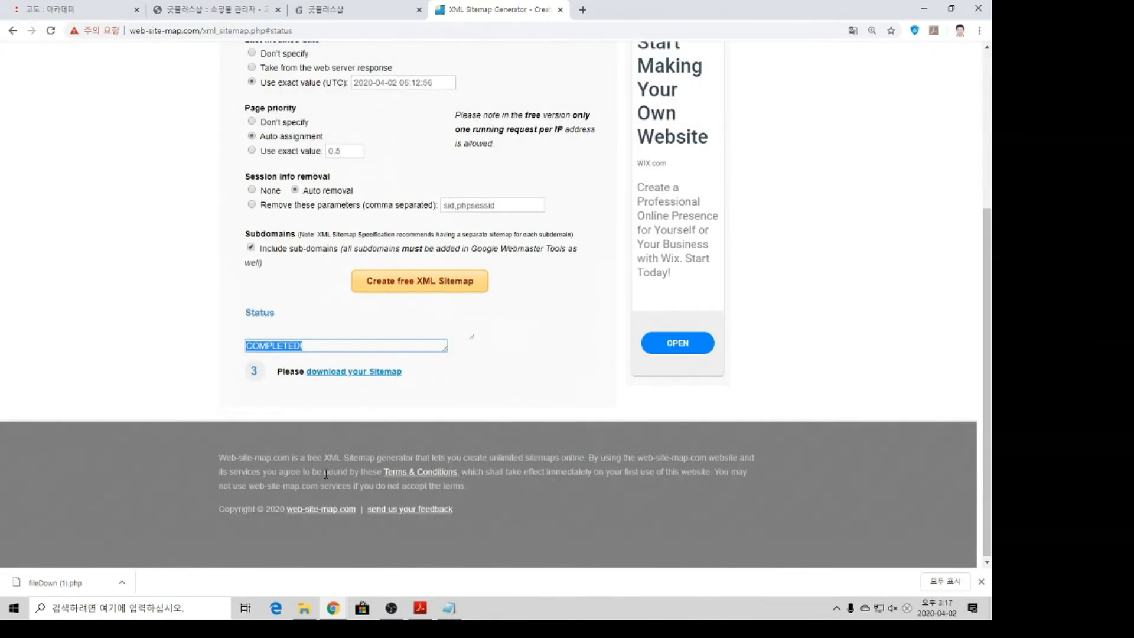
left_click(422, 402)
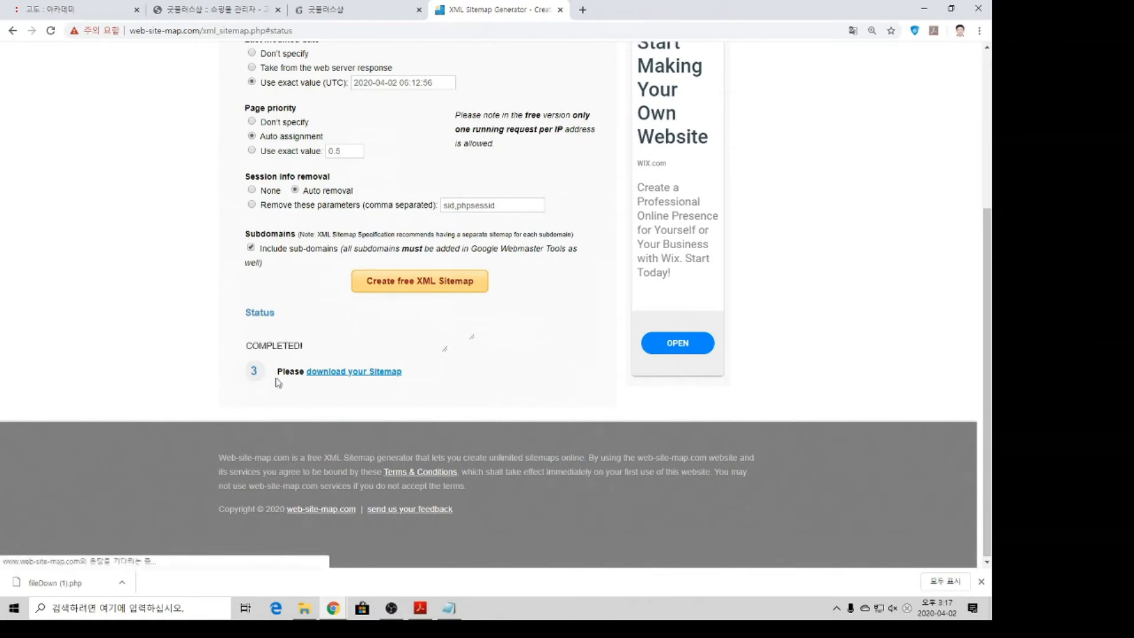
left_click_drag(275, 371, 435, 405)
left_click(438, 405)
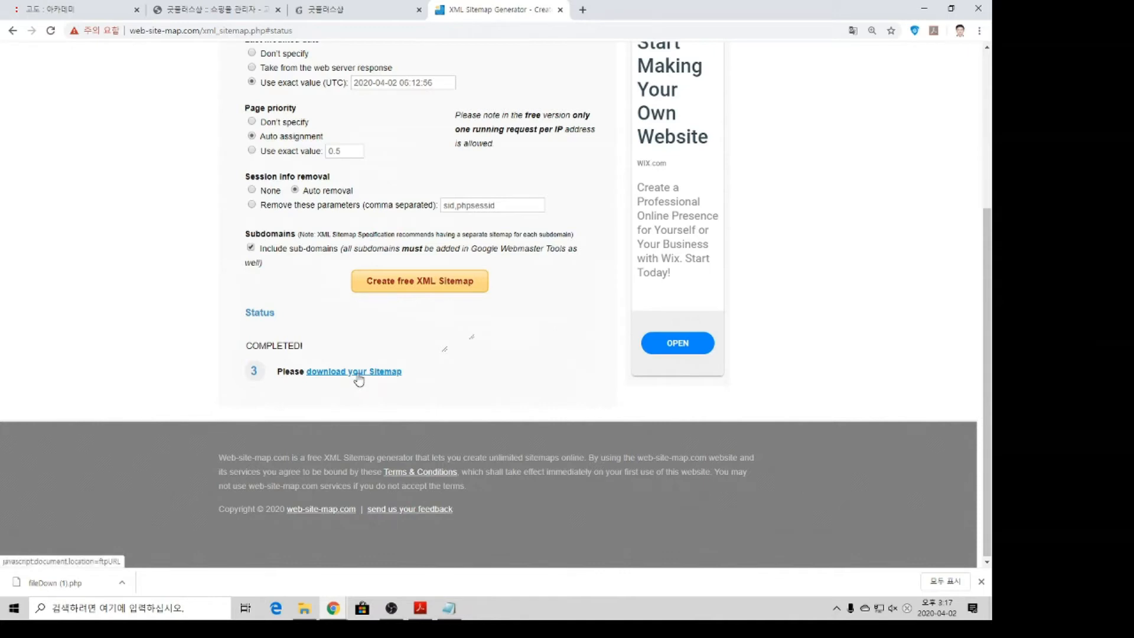
- Go to the generated sitemap's download page and download sitemap.xml
left_click(357, 374)
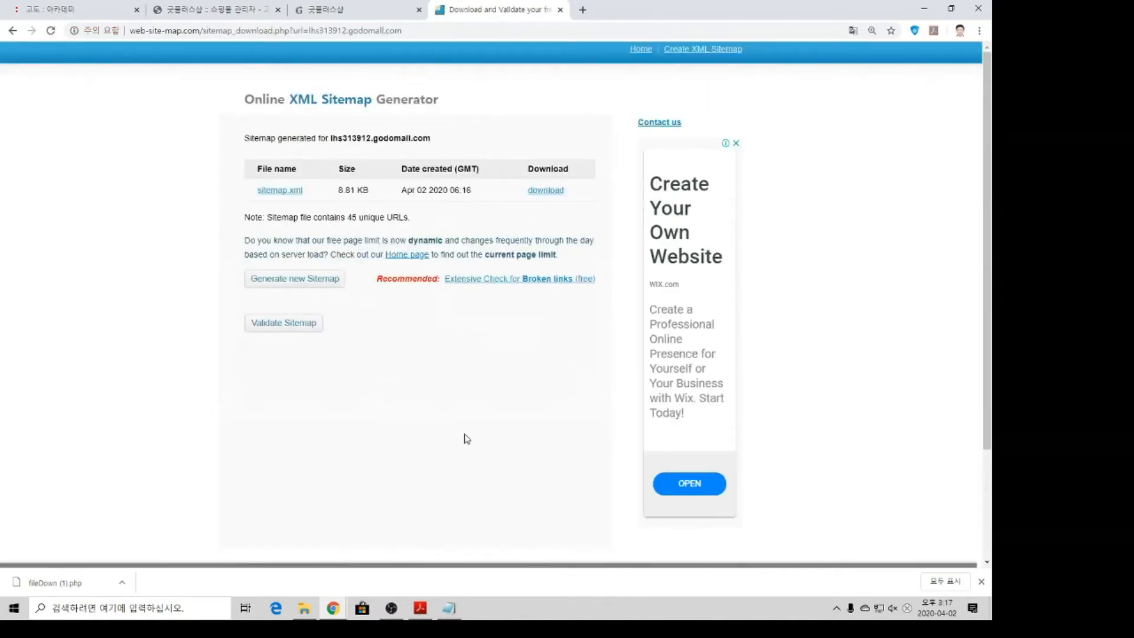
left_click_drag(257, 169, 292, 170)
left_click(330, 178)
left_click_drag(521, 171, 571, 171)
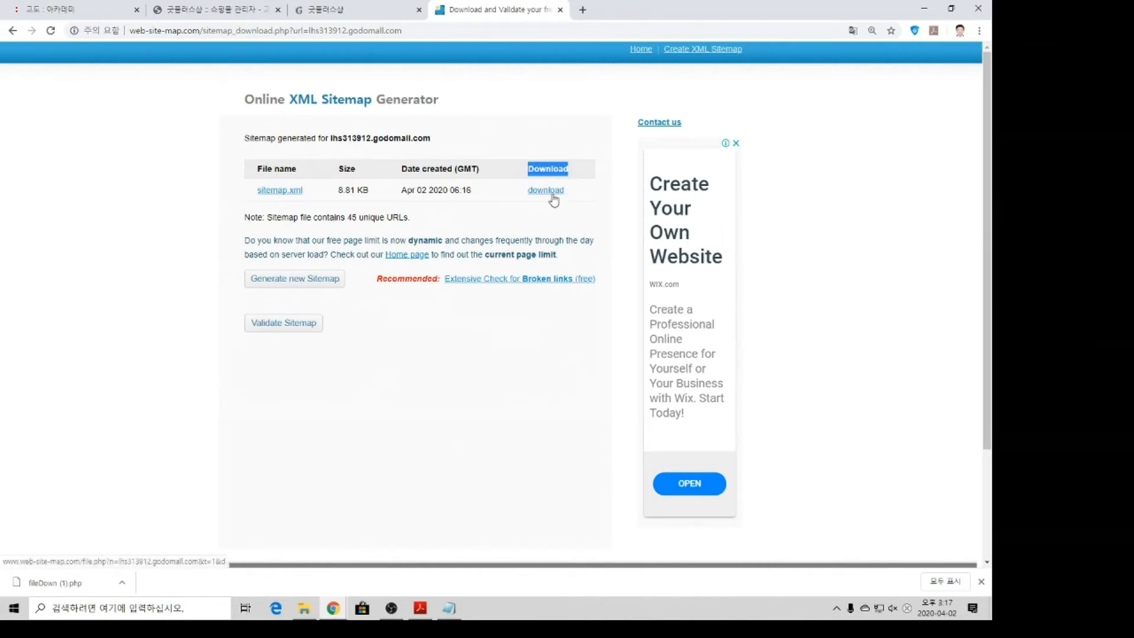
left_click_drag(535, 208, 575, 201)
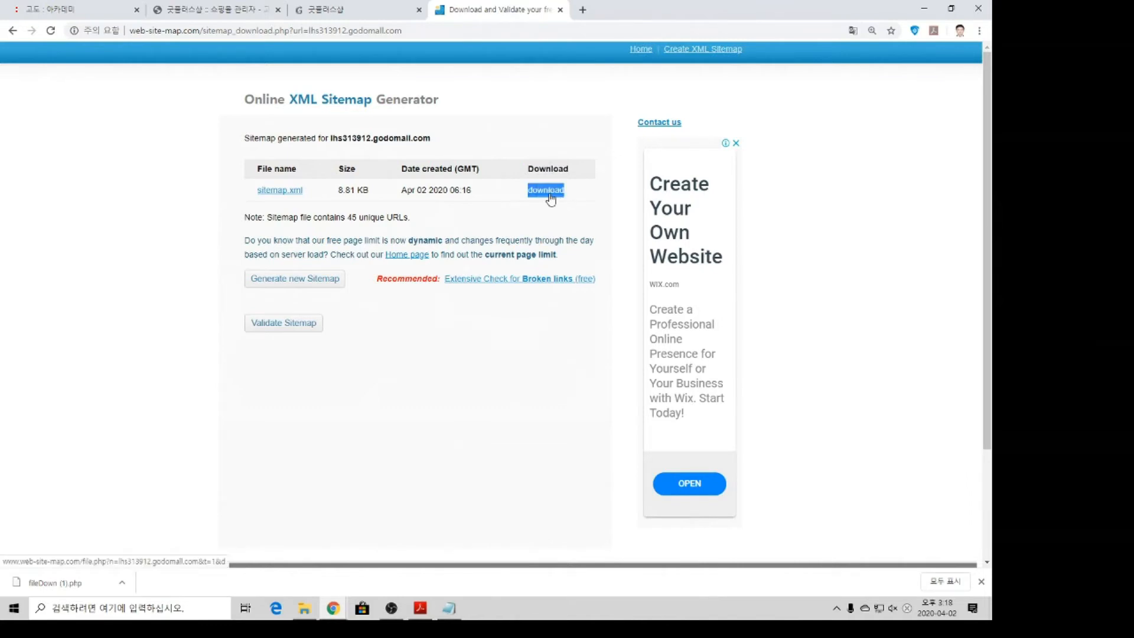
left_click(549, 199)
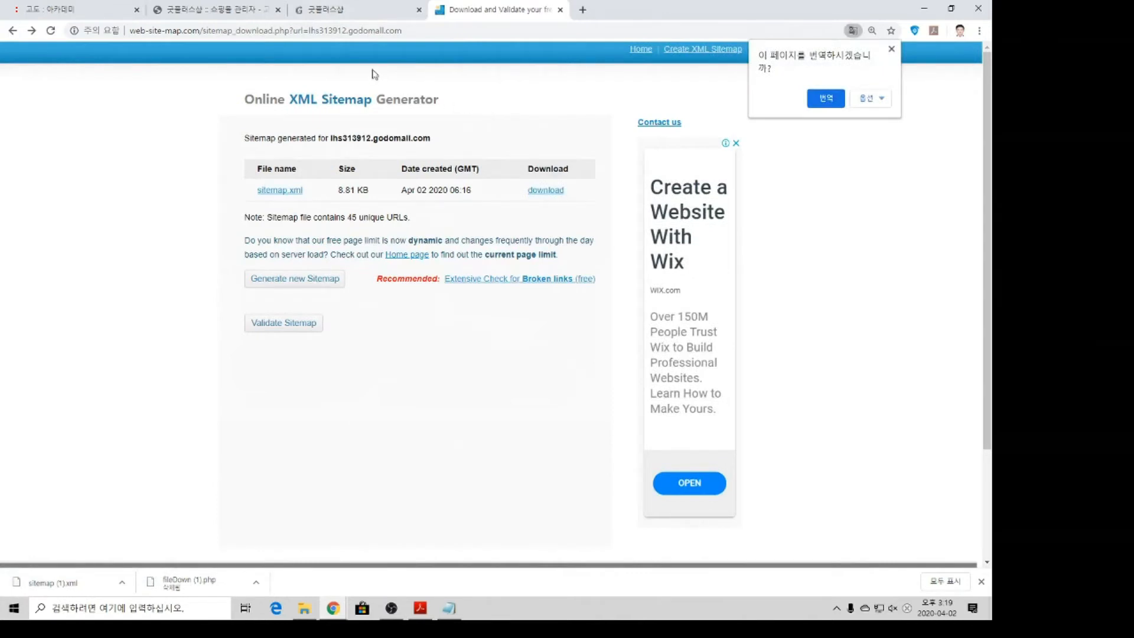
- Return to the shop admin's SEO page and choose the downloaded sitemap.xml on the desktop as the sitemap path file
left_click(236, 8)
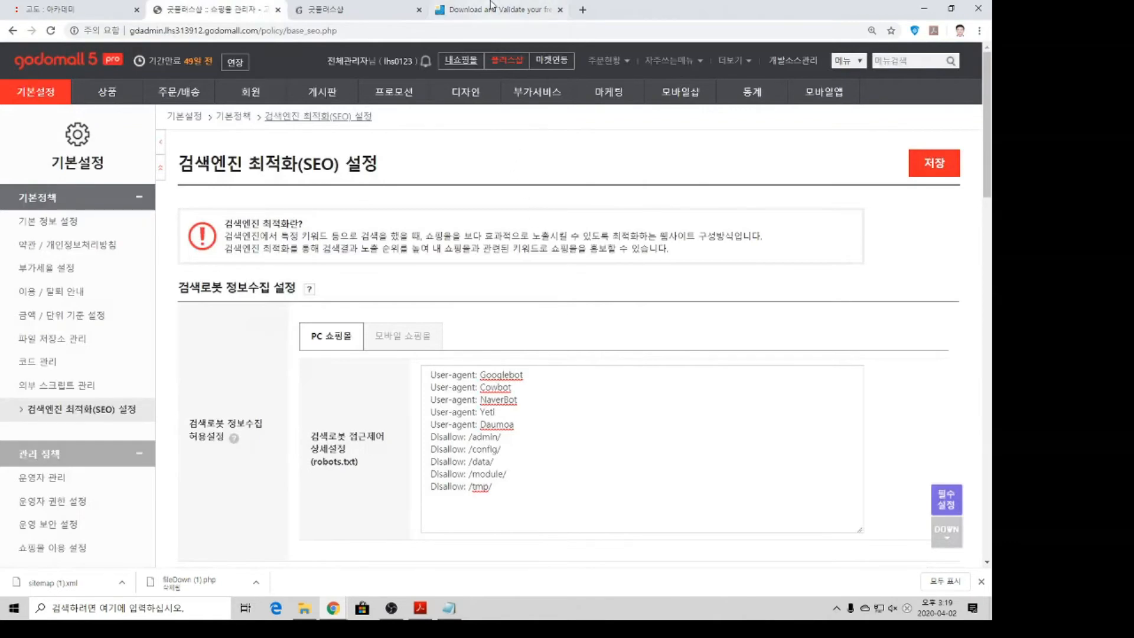
scroll(355, 248, "down", 15)
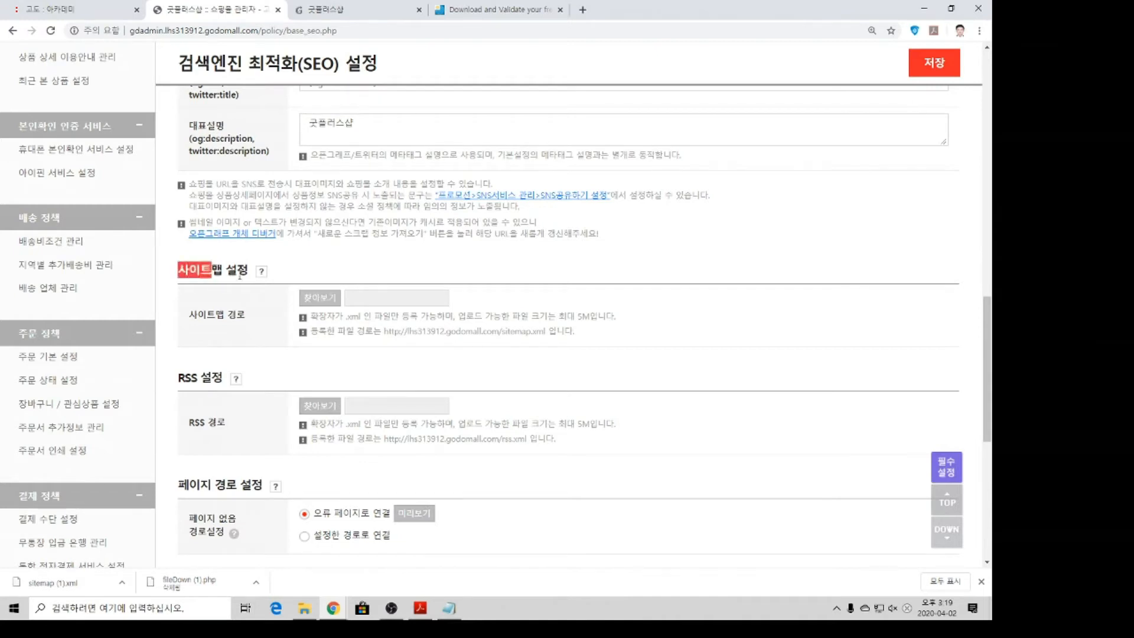
left_click(333, 300)
left_click(59, 93)
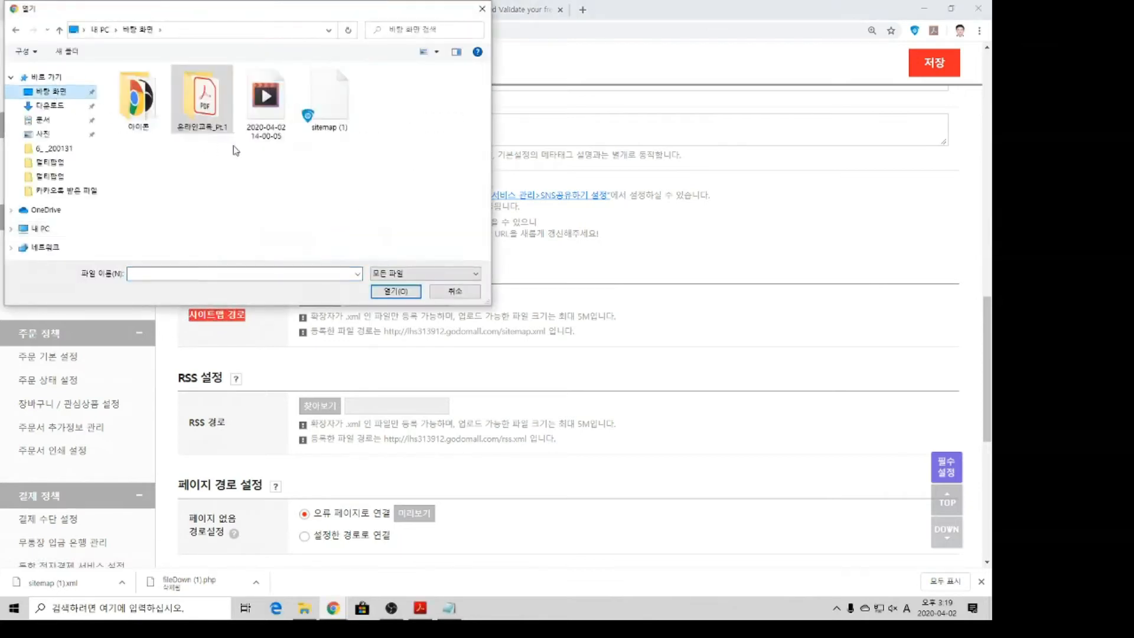
left_click(329, 99)
left_click(379, 289)
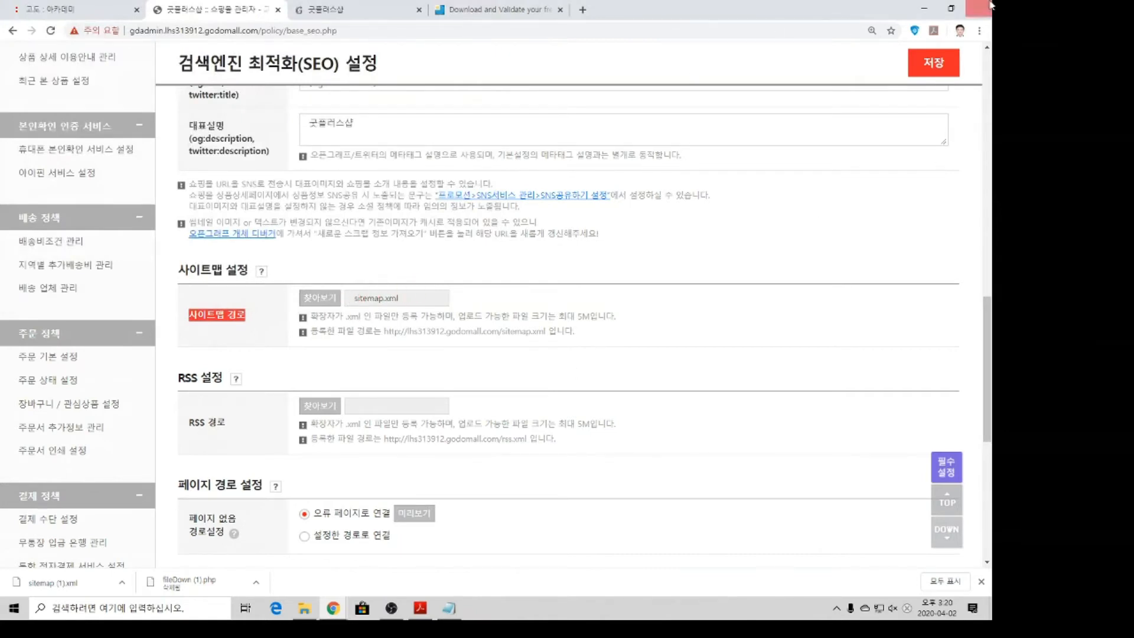
- Save the SEO settings with the uploaded sitemap and check the sitemap section
left_click(935, 65)
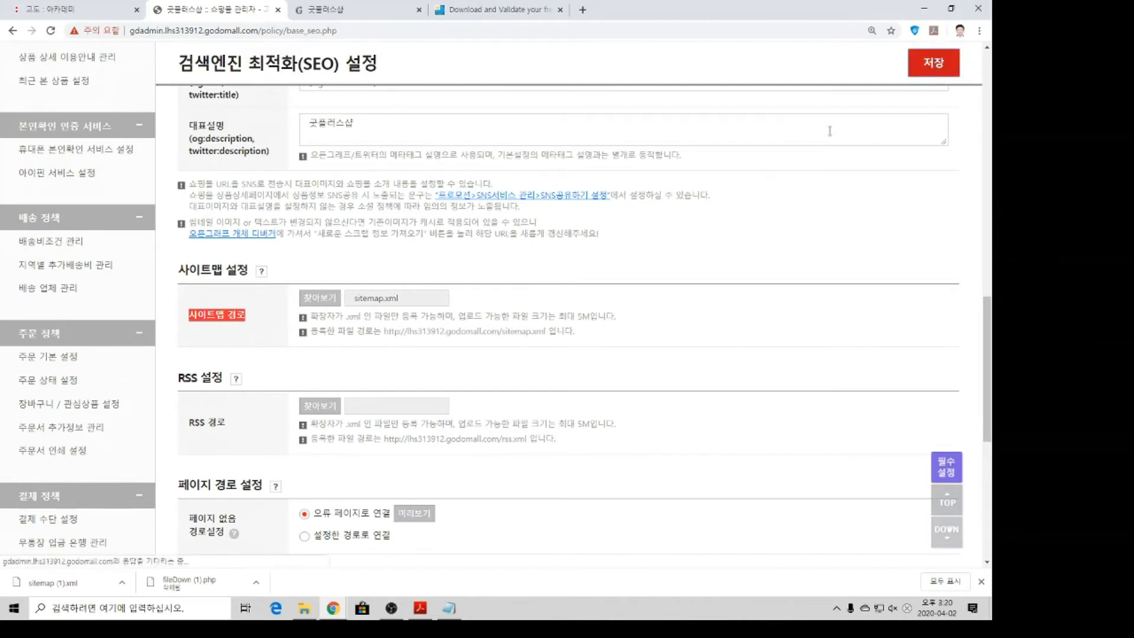
left_click(684, 144)
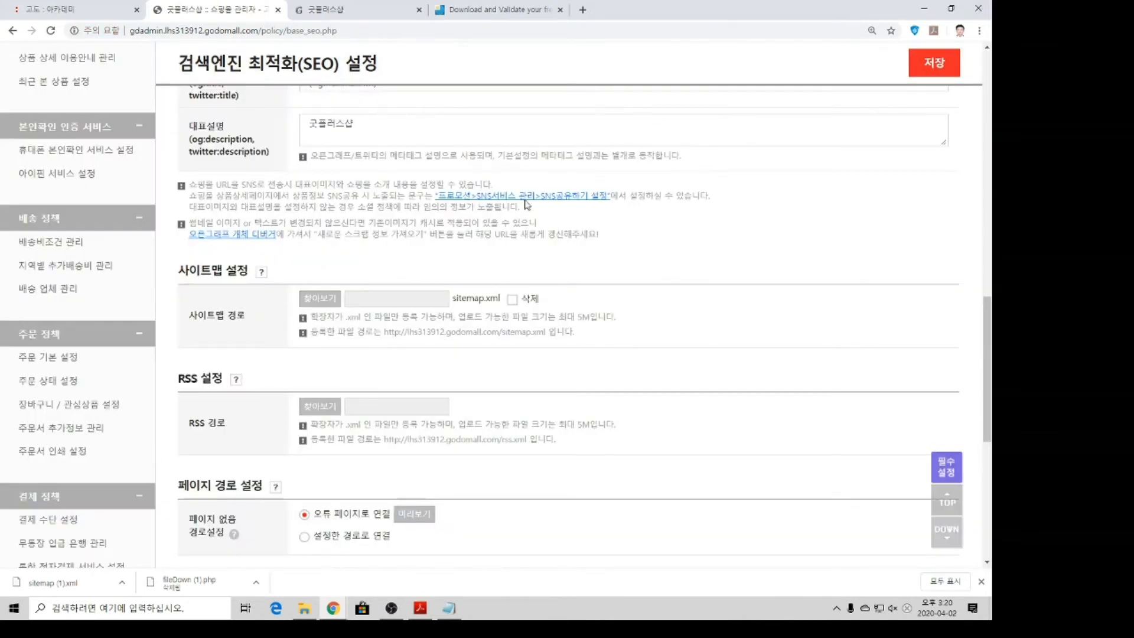
scroll(524, 366, "up", 10)
scroll(345, 232, "down", 10)
- Load naver.com in a new browser tab and search for "네이버 서치어드바이저"
left_click(582, 9)
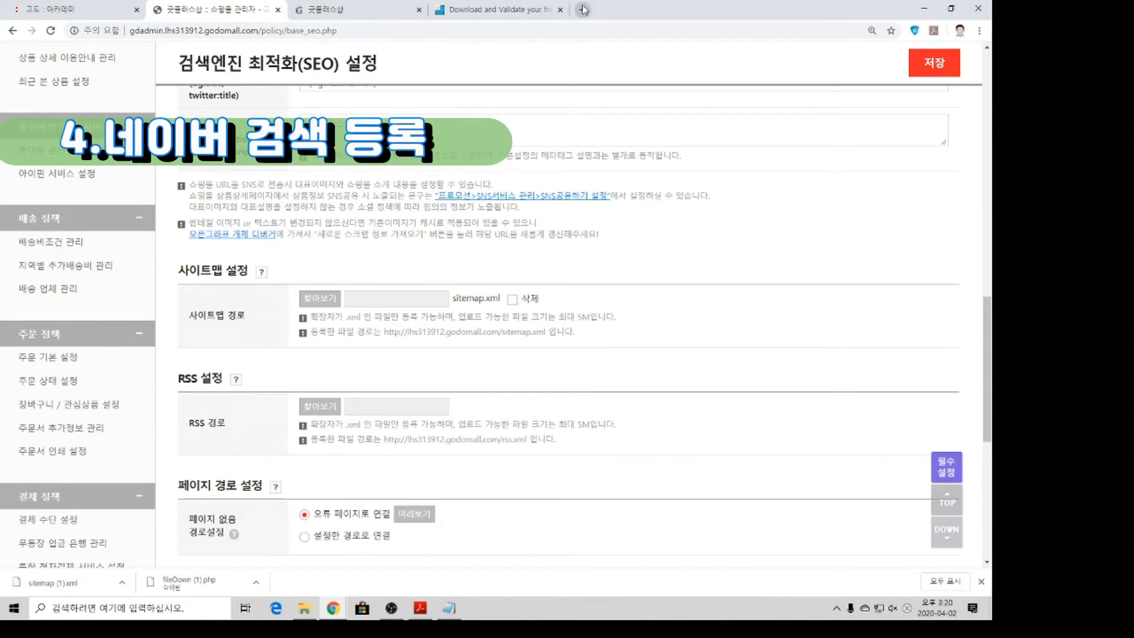
left_click(397, 311)
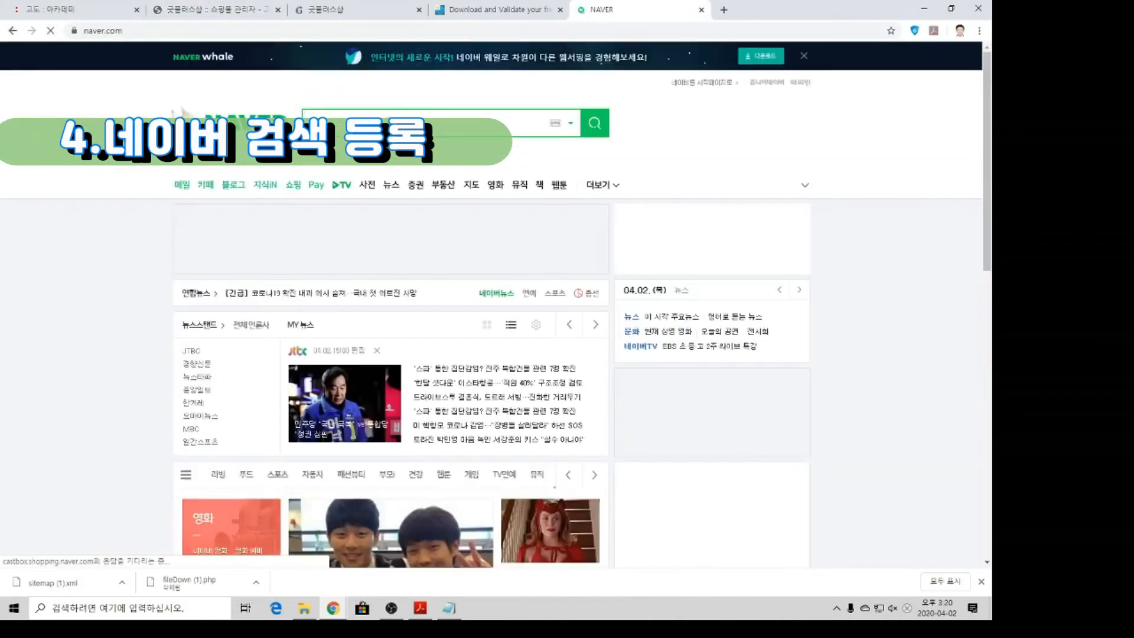
left_click(436, 123)
type("네이버 서치어드바이저")
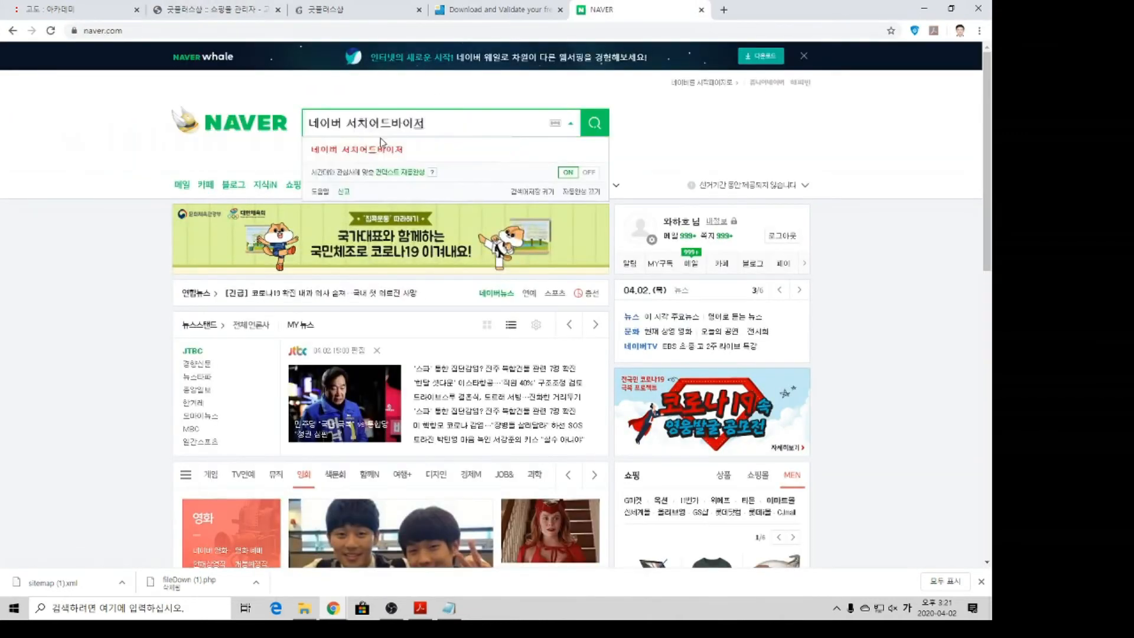
type("ㅣ")
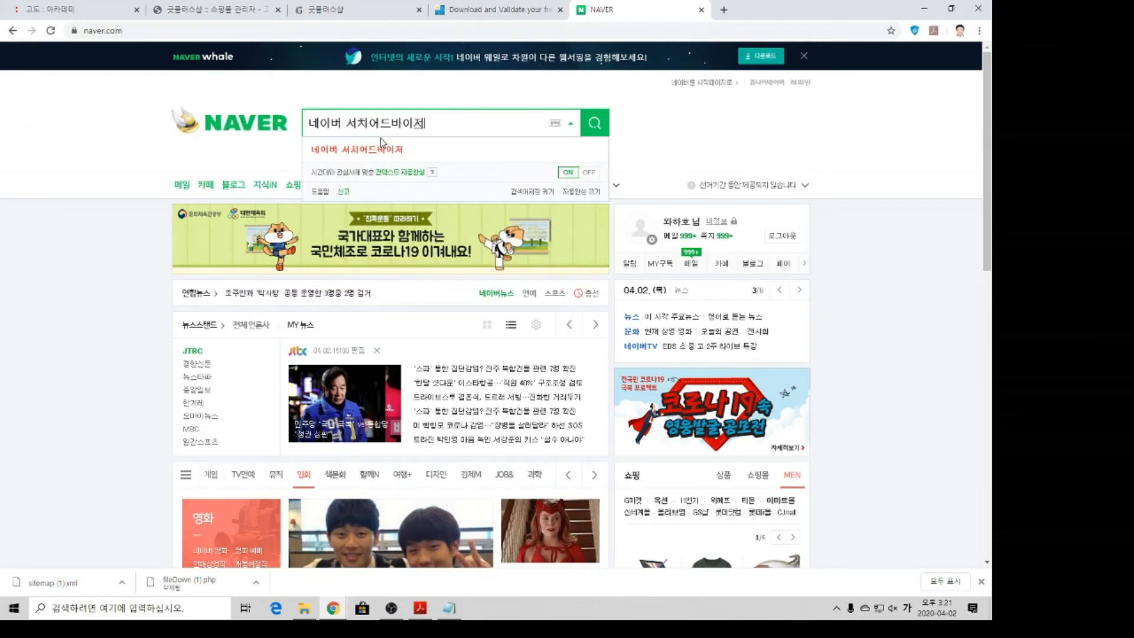
key("BackSpace")
key("Return")
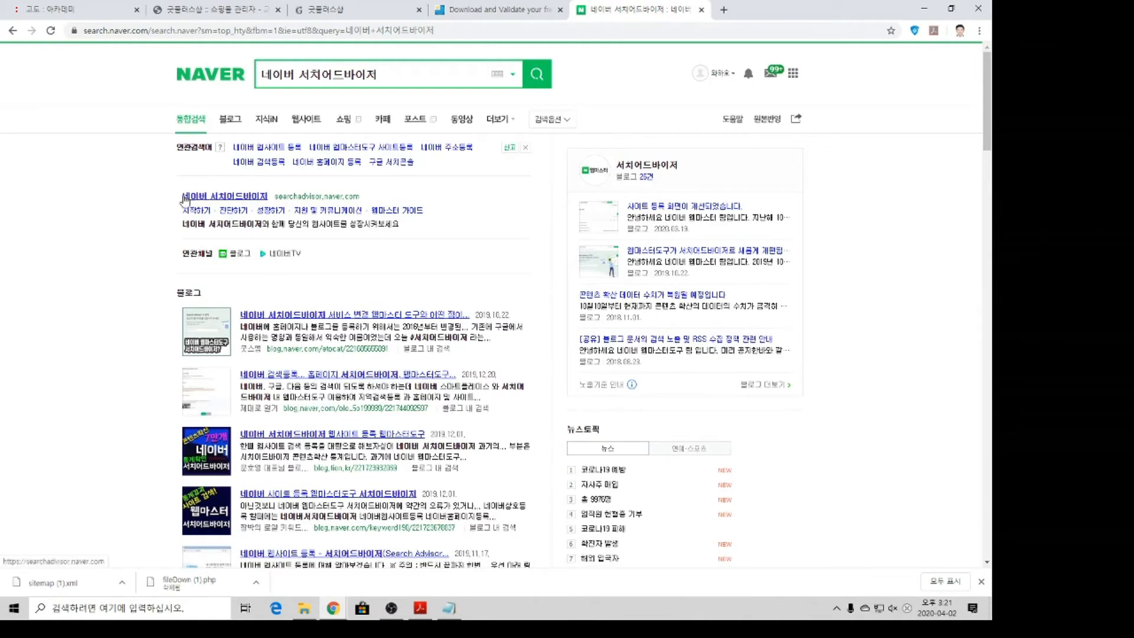
- Open Naver Search Advisor from the search results, log in and go to the webmaster tools
left_click_drag(177, 197, 267, 193)
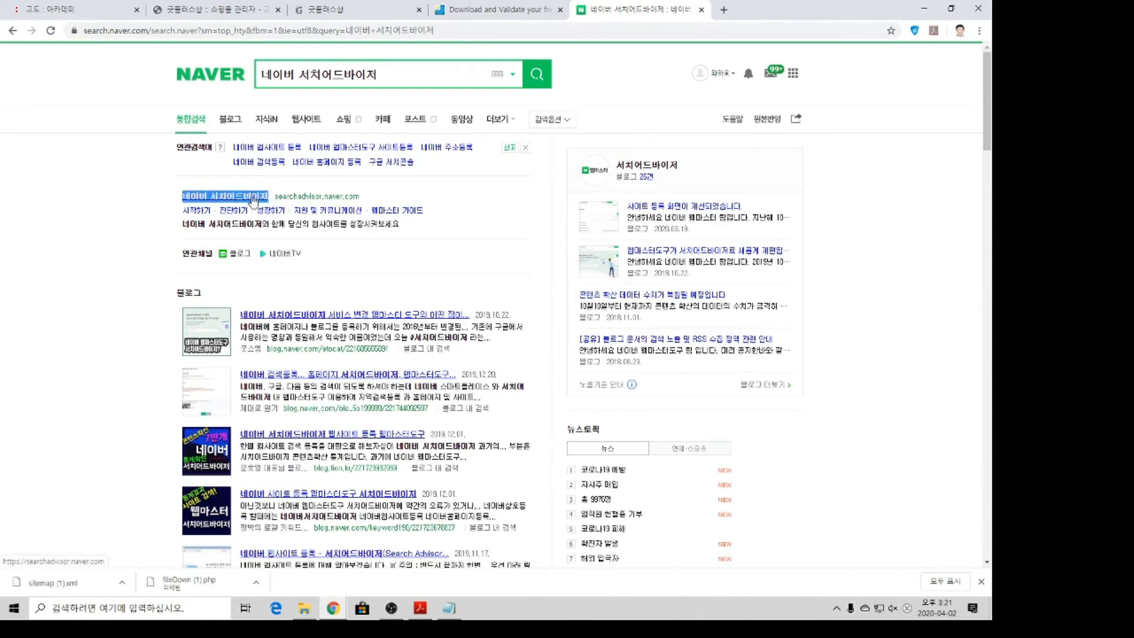
left_click(250, 198)
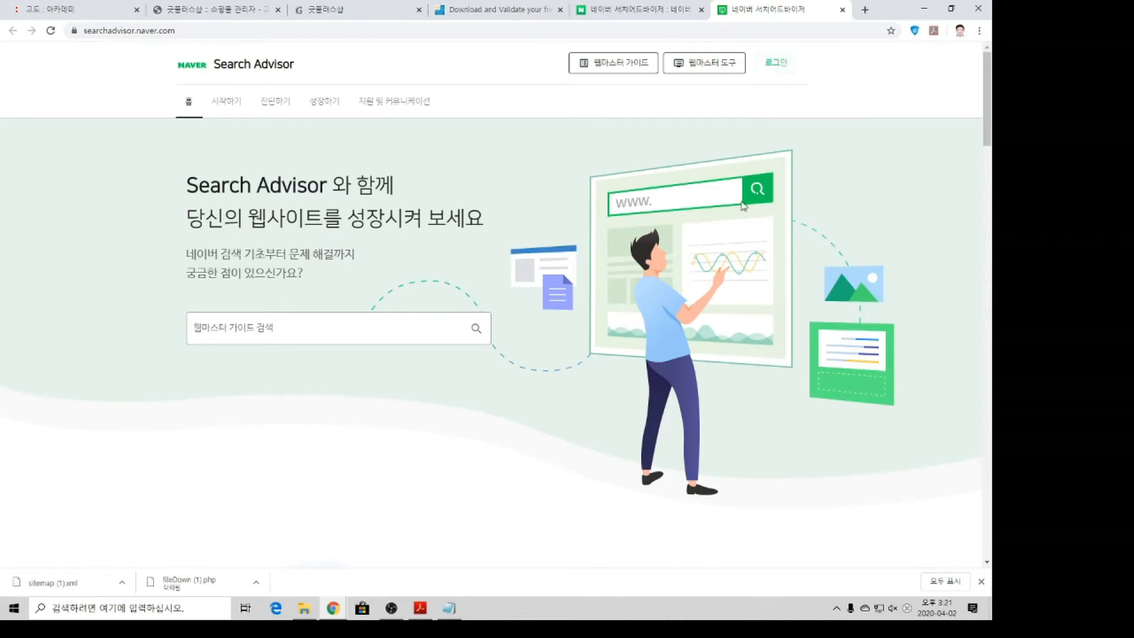
left_click(777, 71)
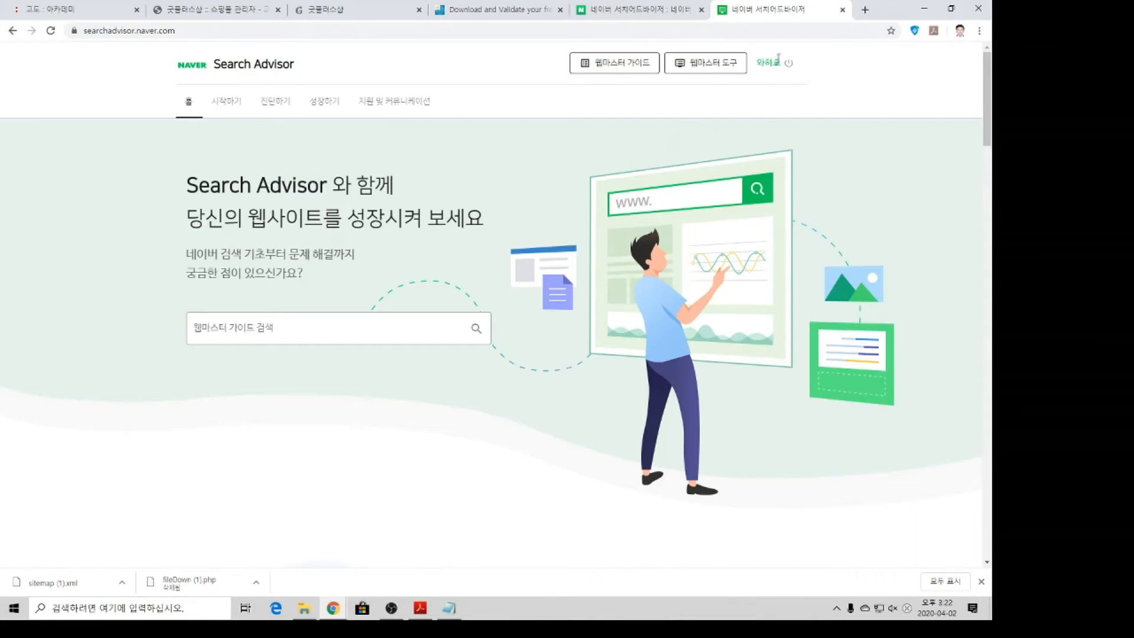
left_click(713, 64)
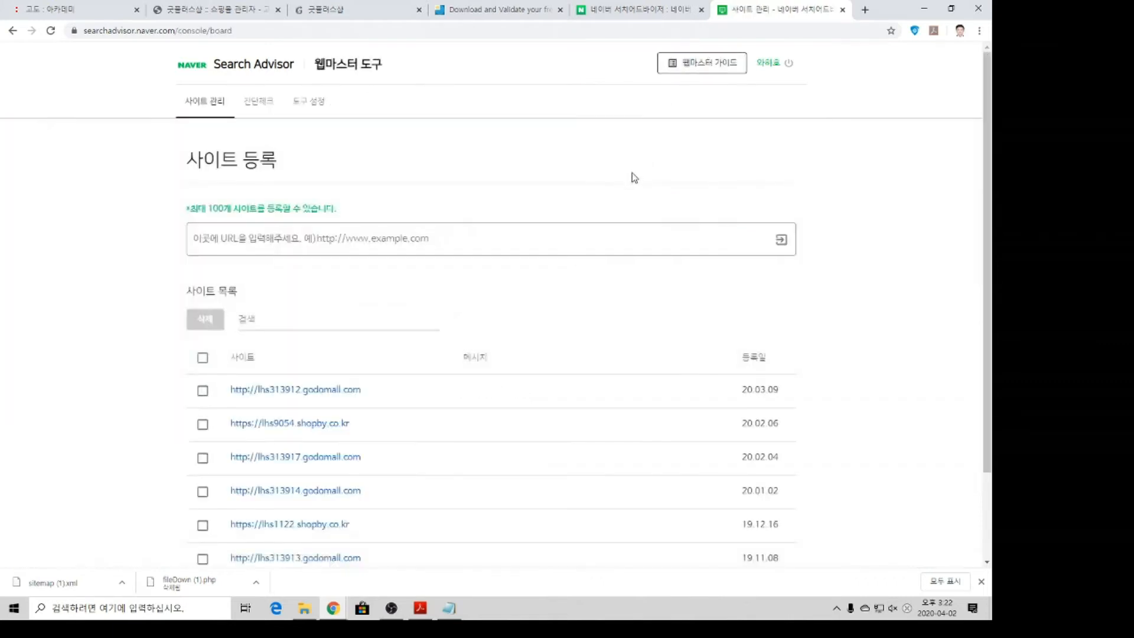
- Select all previously registered sites in the webmaster tools' site list and delete them
scroll(565, 208, "down", 2)
left_click(202, 317)
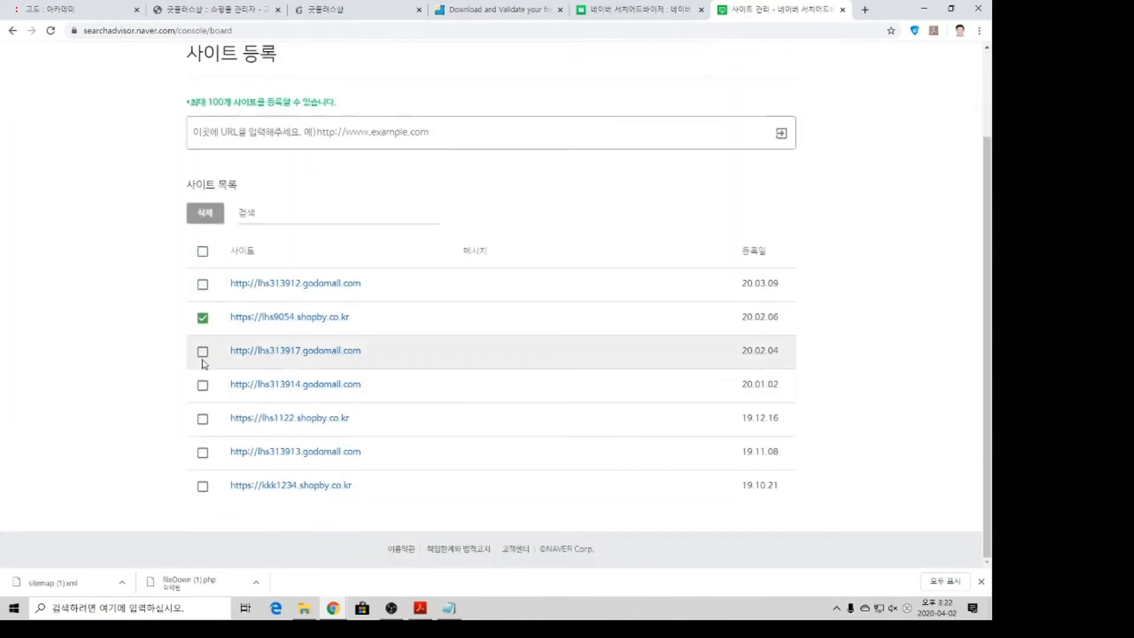
left_click(203, 352)
left_click(203, 385)
left_click(202, 251)
left_click(205, 212)
left_click(558, 99)
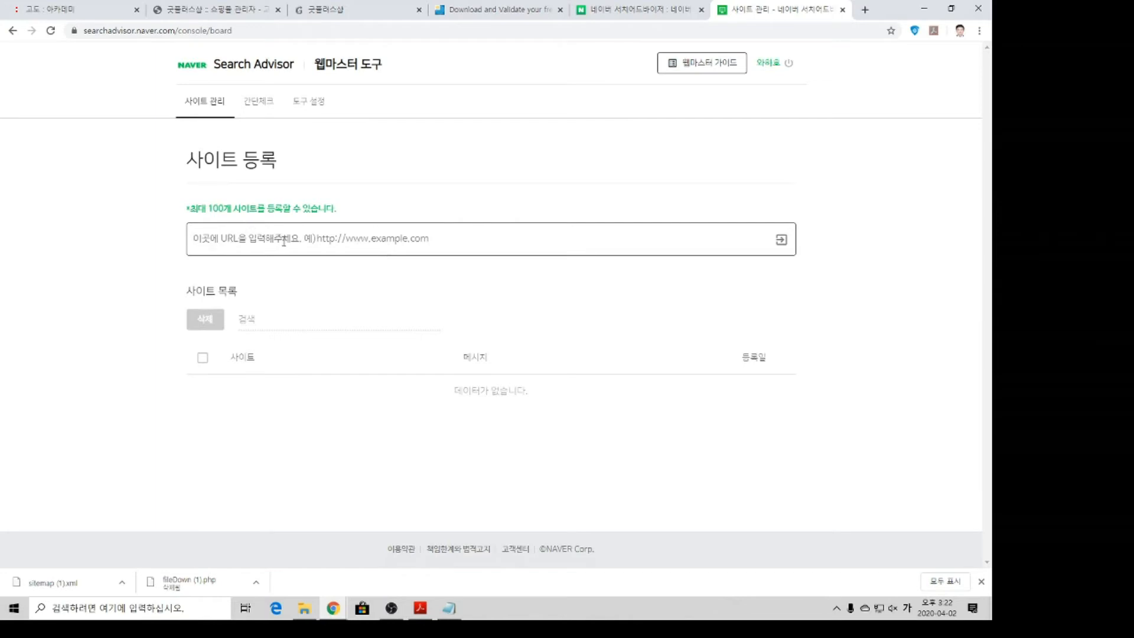
left_click(343, 8)
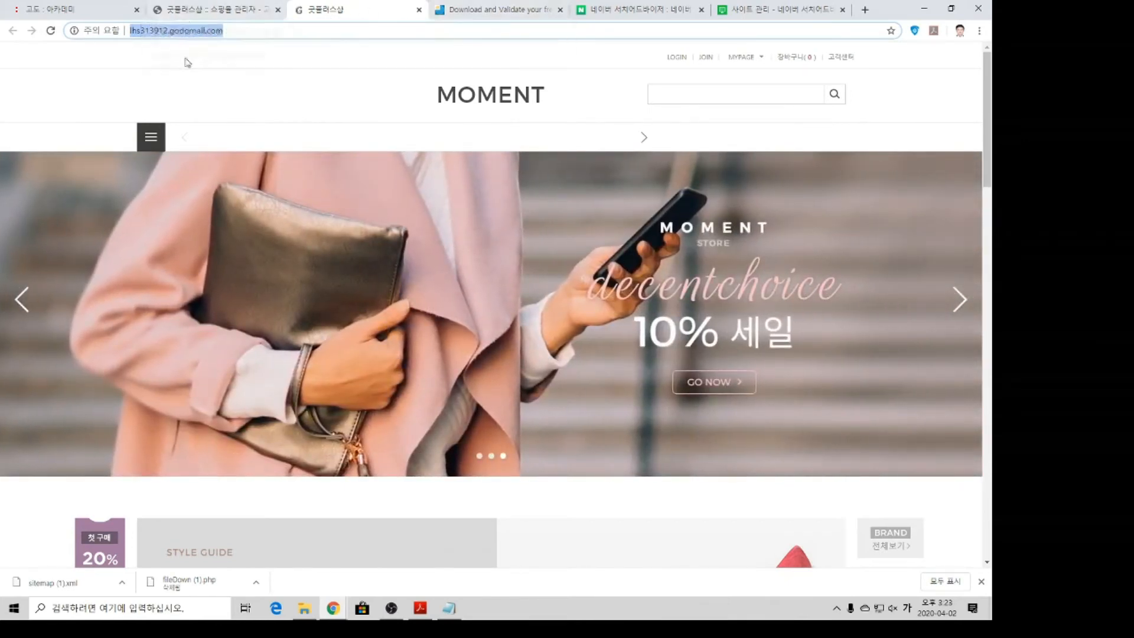
left_click(768, 10)
left_click(360, 229)
type("http://lhs313912.godomall.com/")
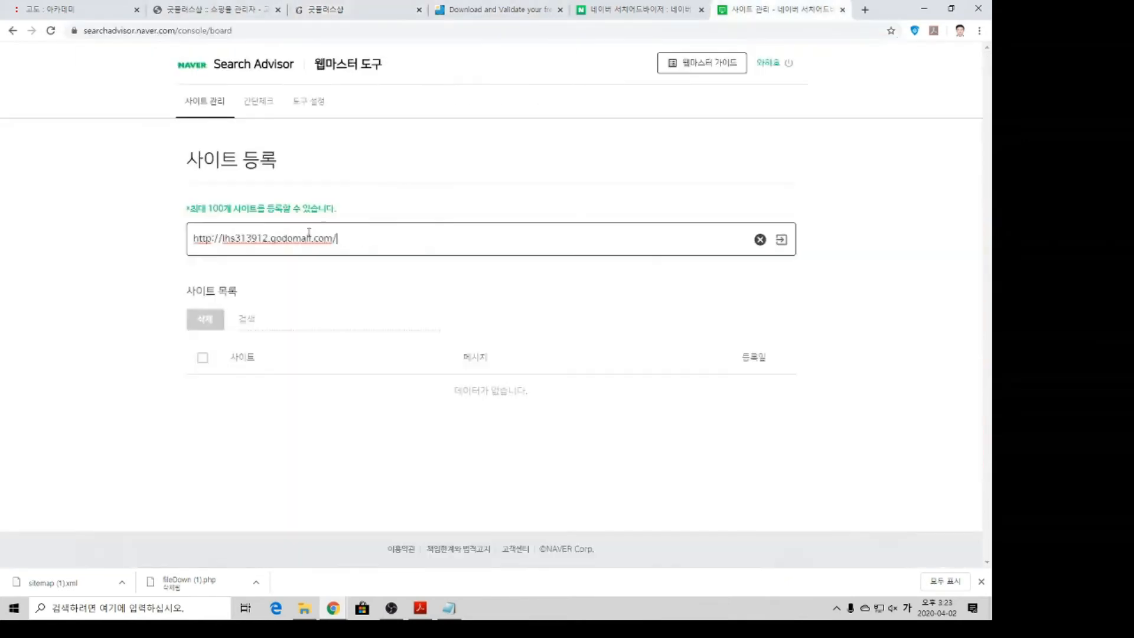
left_click(701, 10)
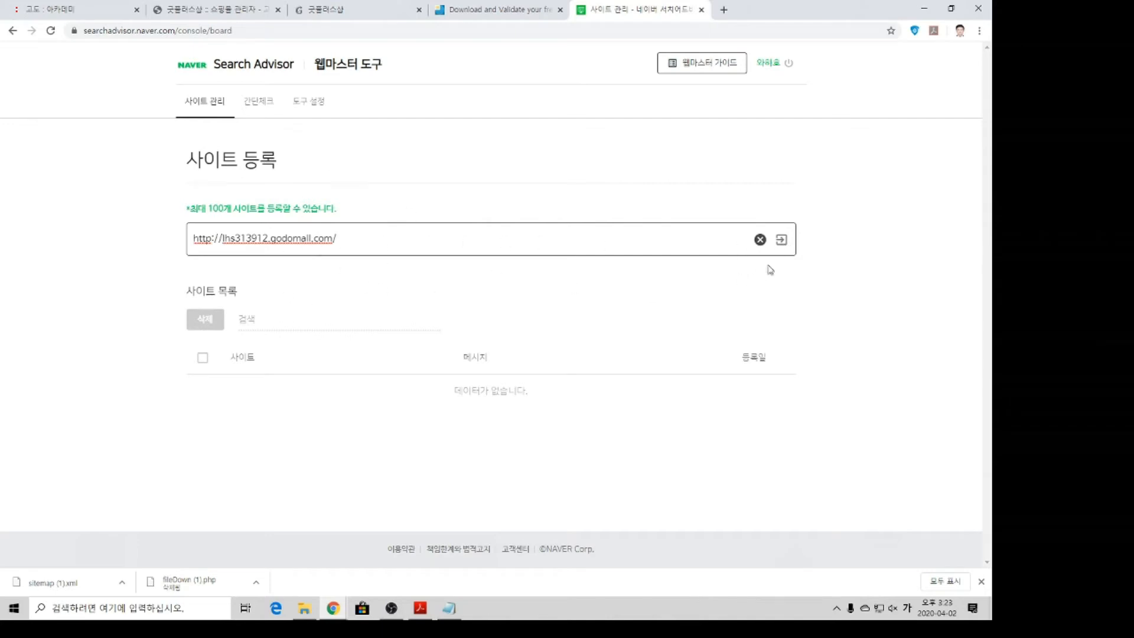
left_click(782, 242)
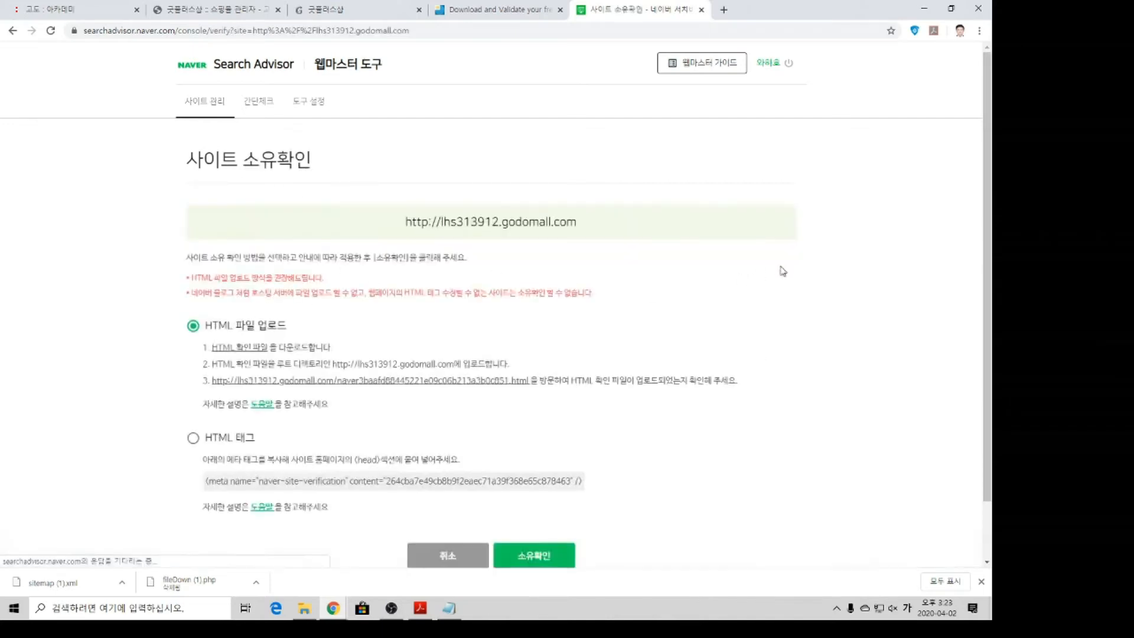
- Review the site ownership verification page and choose HTML 태그 as the verification method
scroll(737, 299, "down", 1)
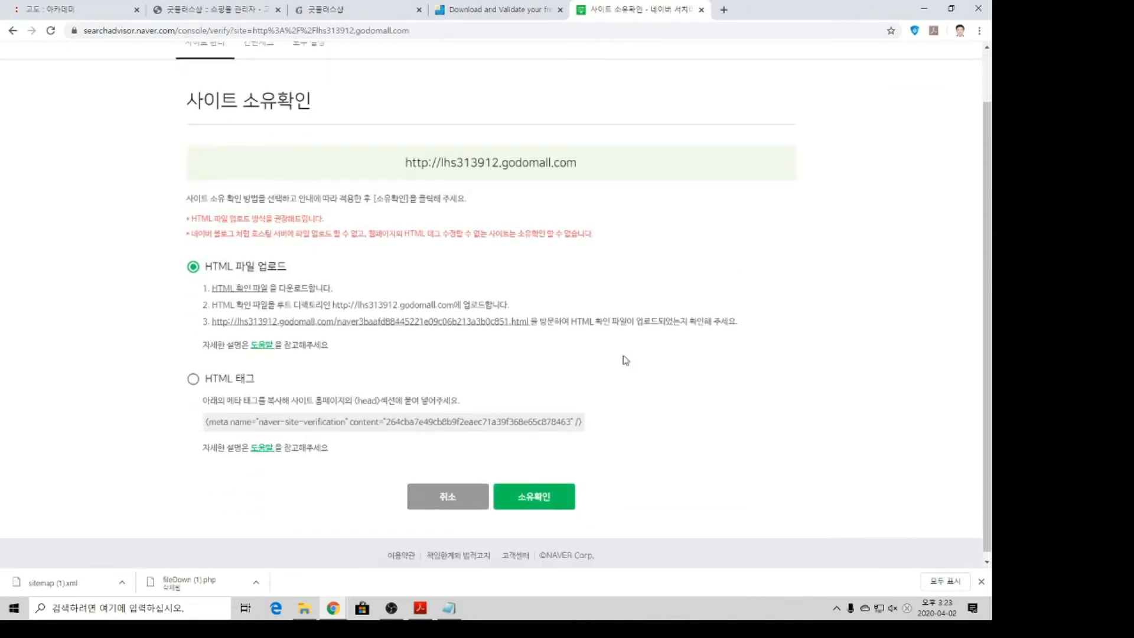
left_click_drag(183, 103, 350, 113)
left_click_drag(400, 168, 592, 181)
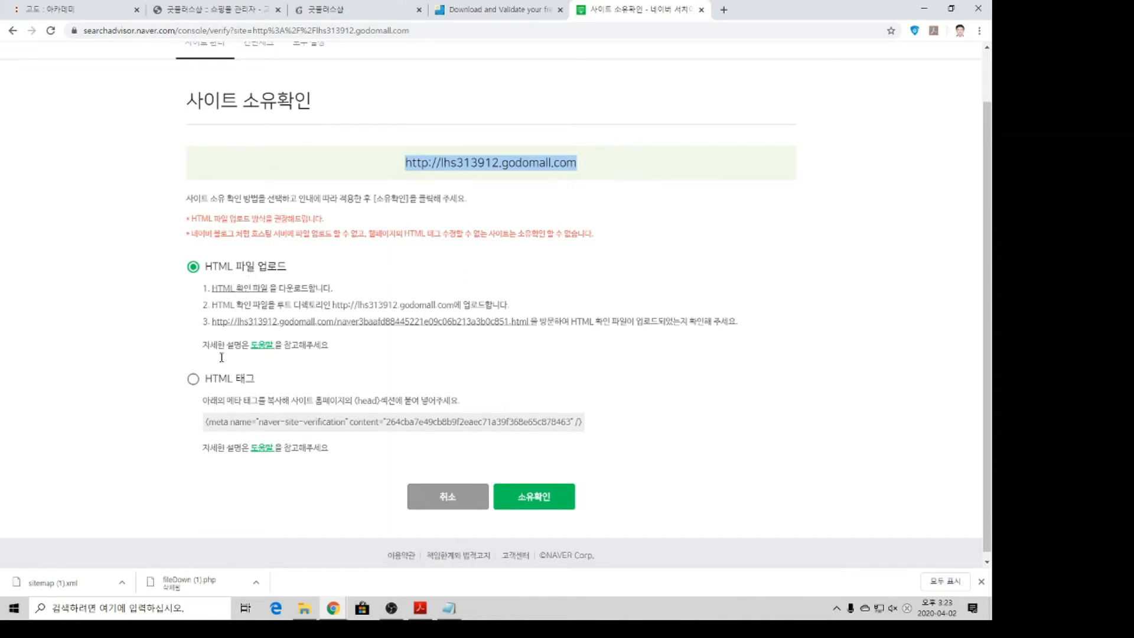
left_click(195, 378)
left_click_drag(204, 402, 472, 411)
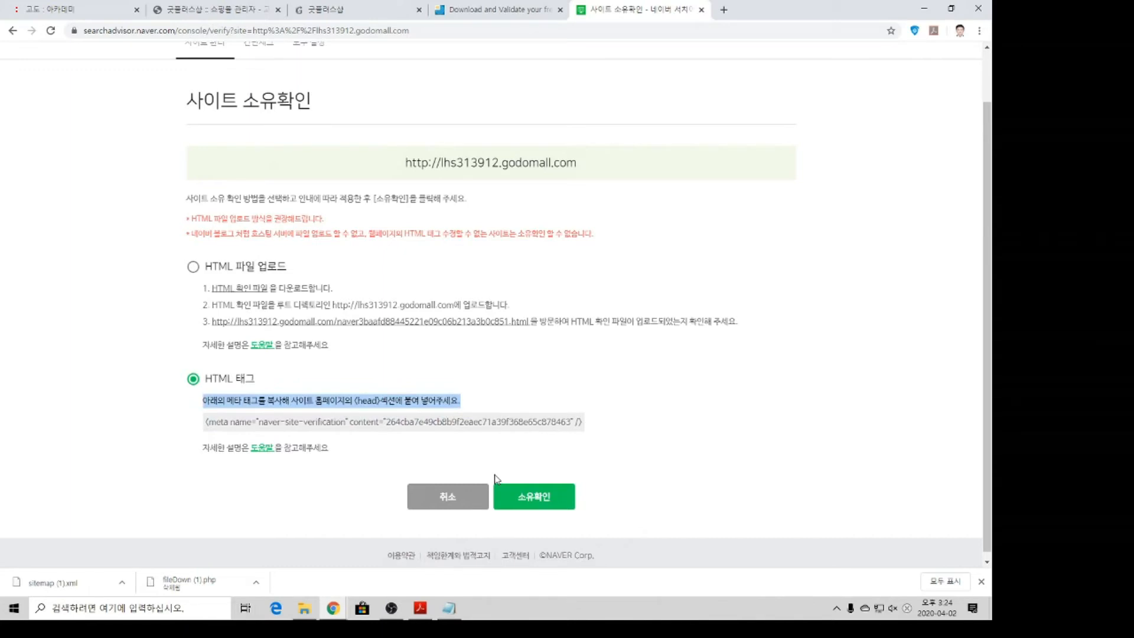
- Examine the shop's storefront main page from its header area down to its footer links
left_click(393, 7)
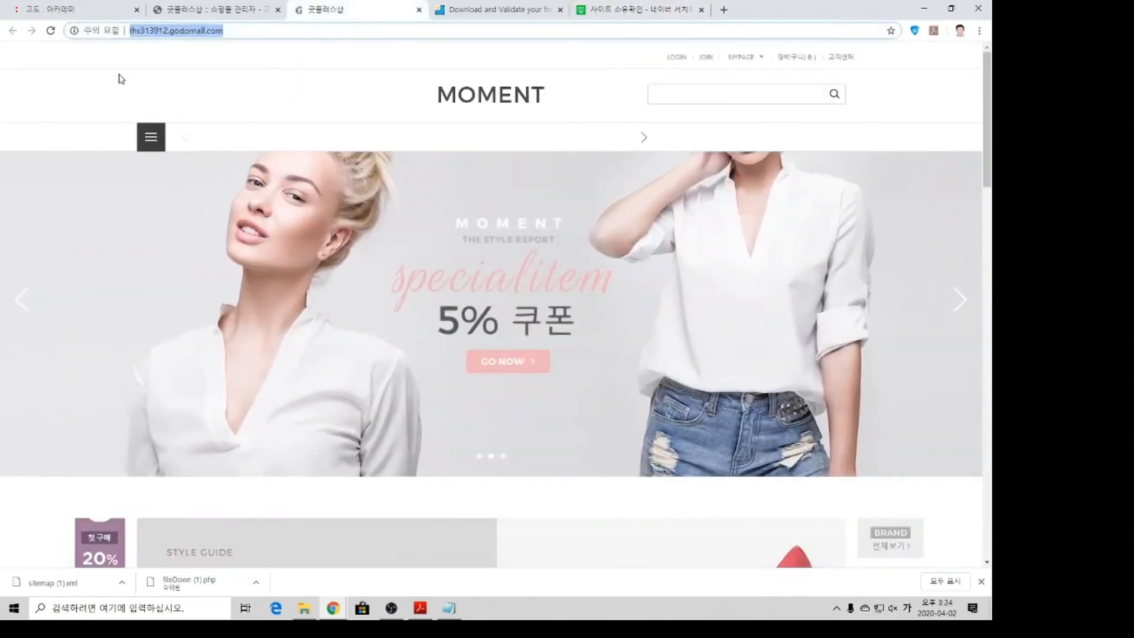
left_click(120, 74)
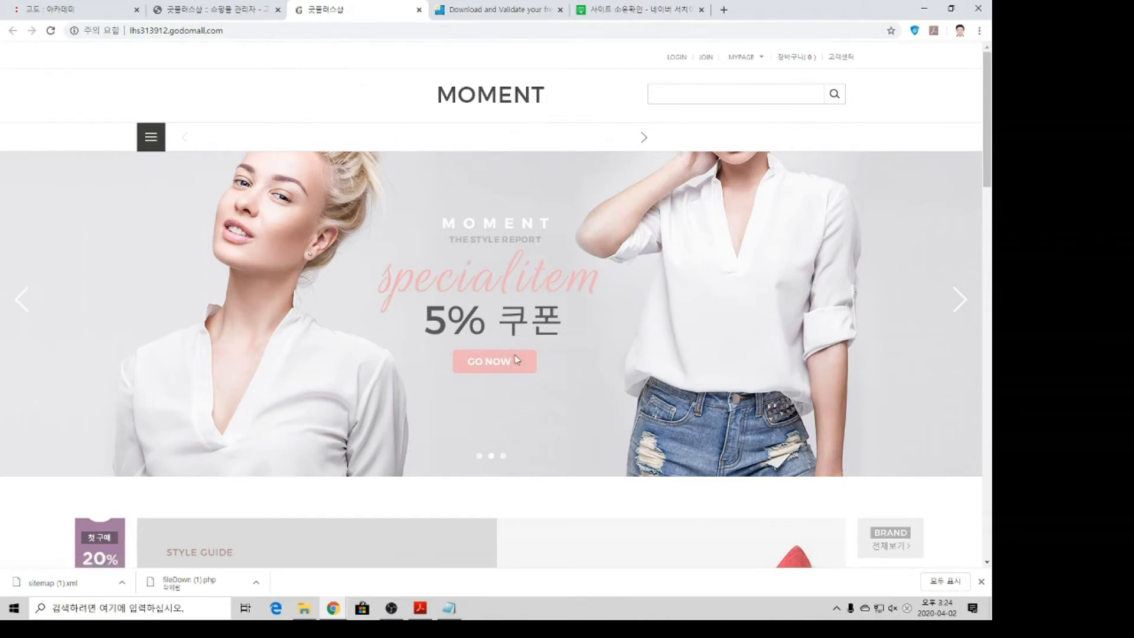
scroll(615, 331, "down", 4)
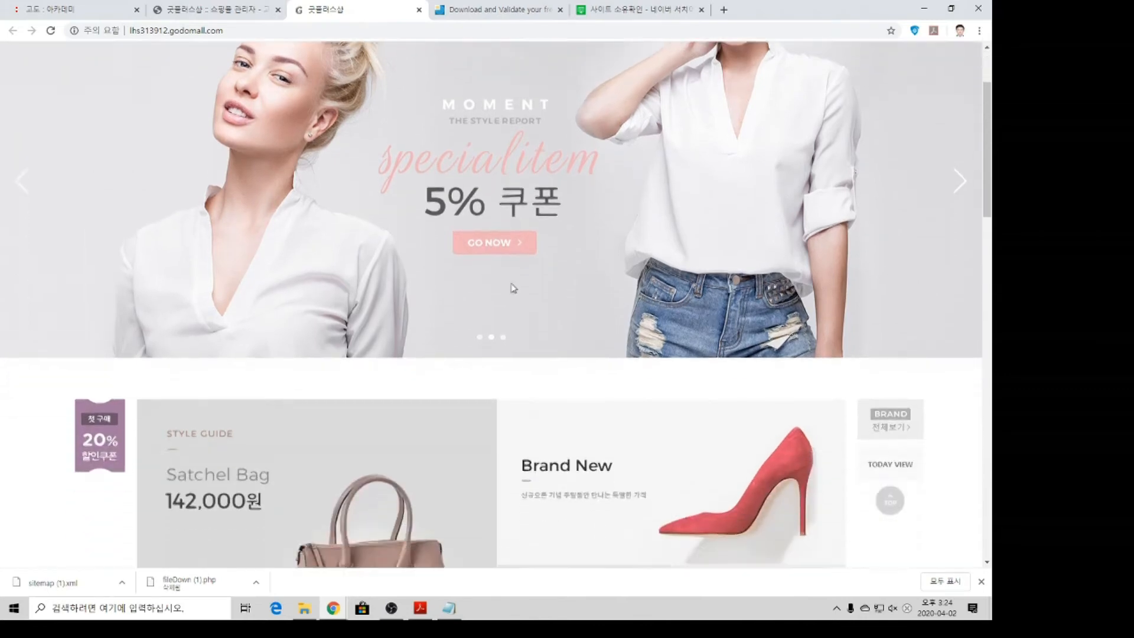
scroll(482, 275, "down", 9)
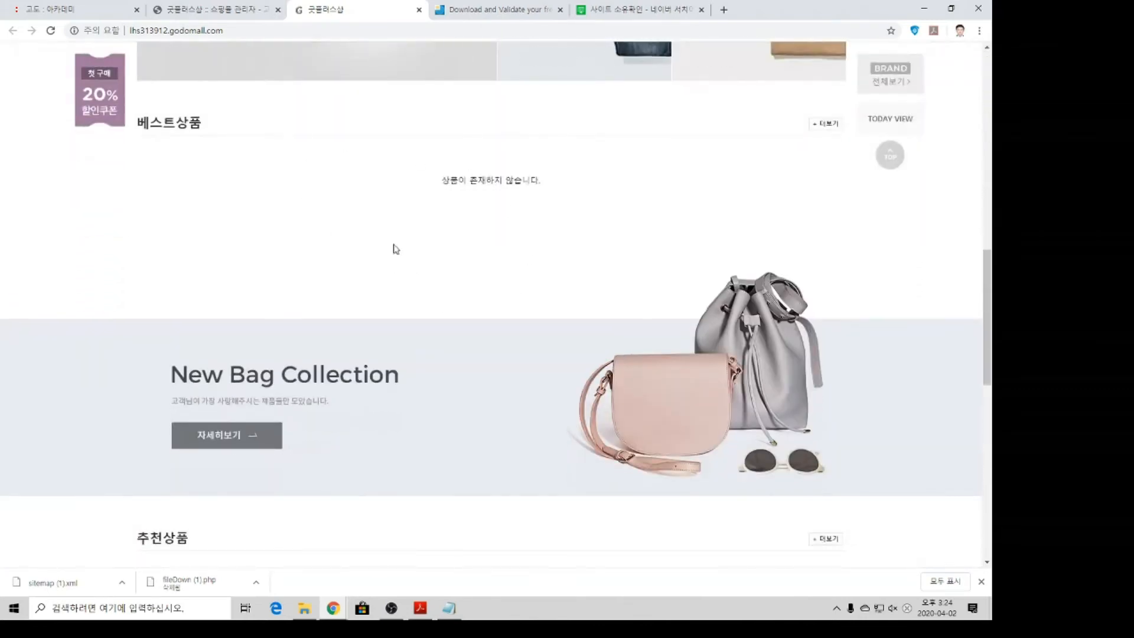
scroll(420, 233, "down", 7)
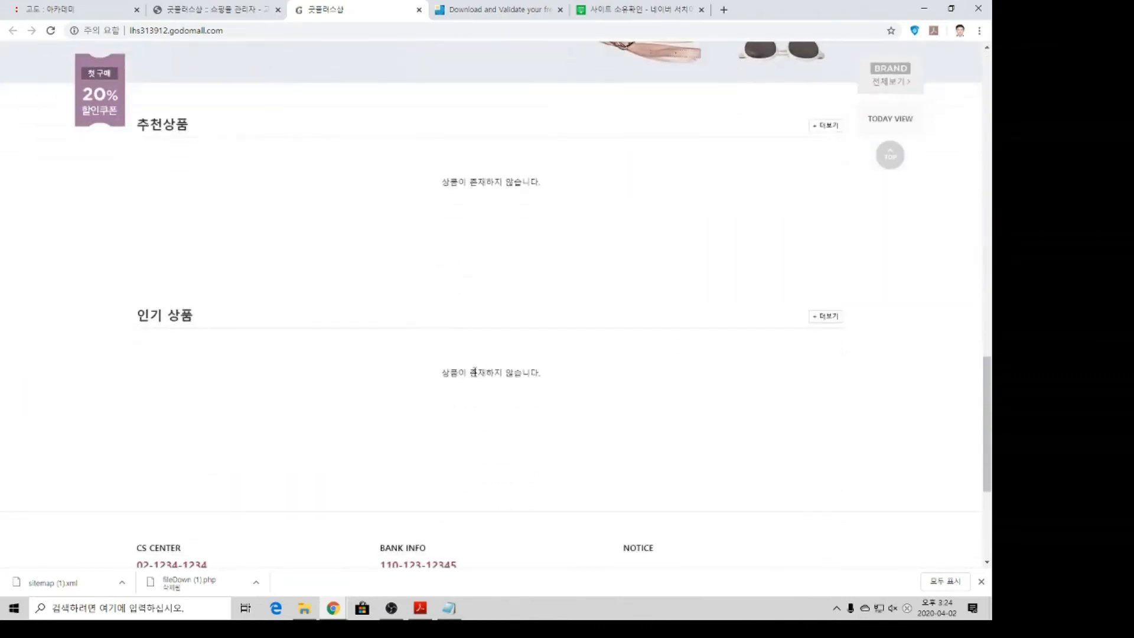
scroll(482, 367, "up", 8)
scroll(483, 367, "up", 11)
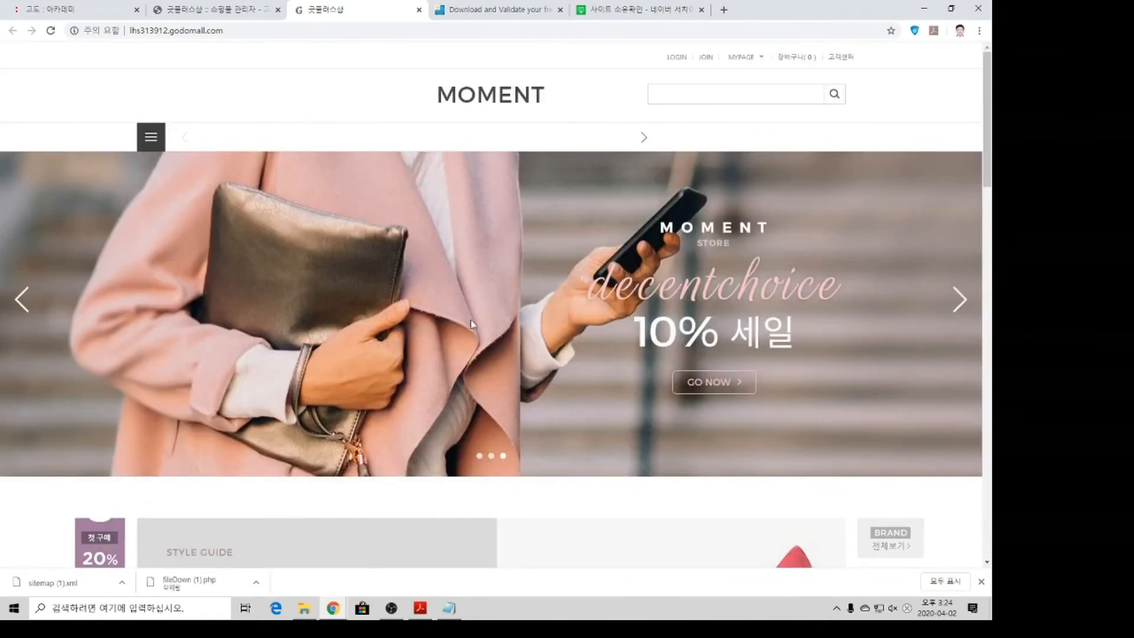
scroll(470, 322, "down", 18)
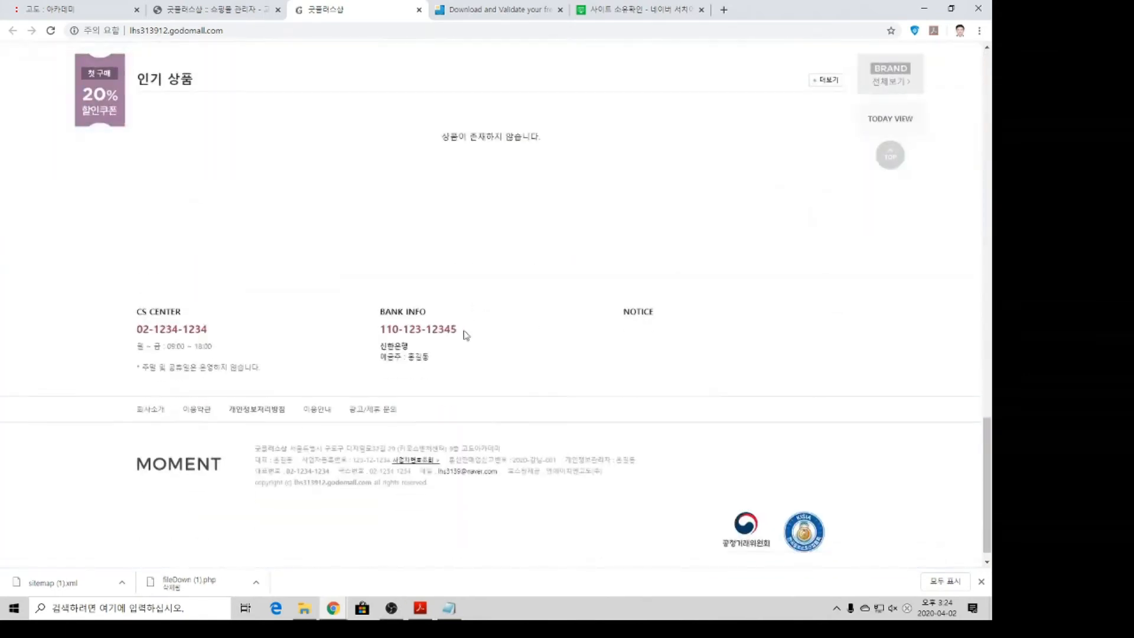
left_click_drag(121, 408, 261, 395)
left_click(449, 385)
- Return to the Search Advisor ownership verification page and copy the naver-site-verification meta tag
left_click(638, 10)
scroll(505, 349, "up", 1)
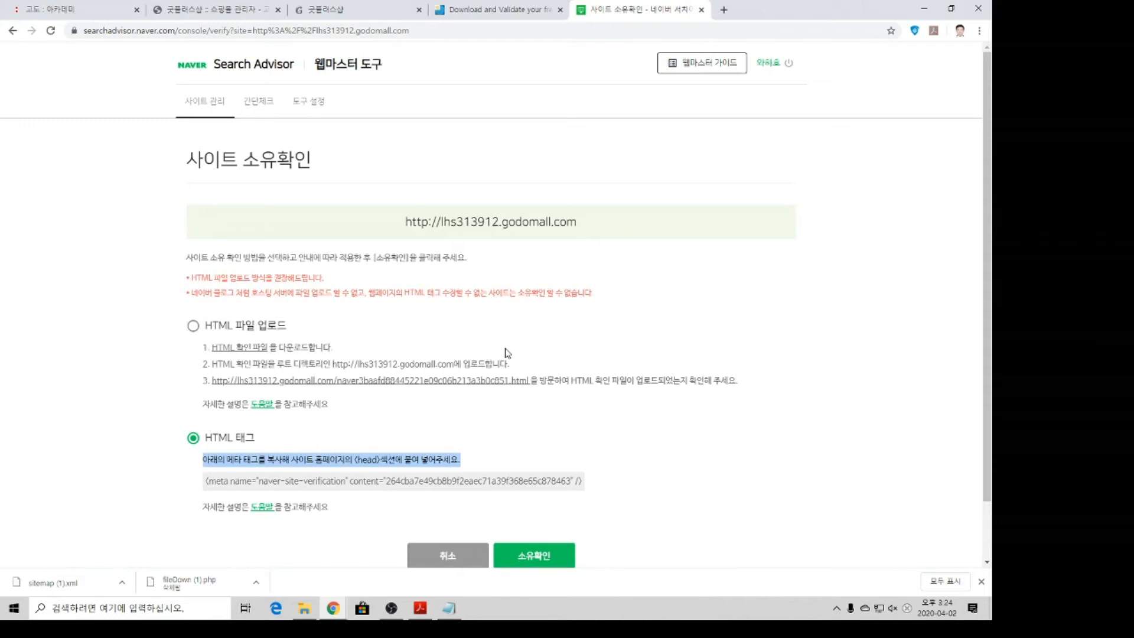
left_click_drag(402, 460, 316, 460)
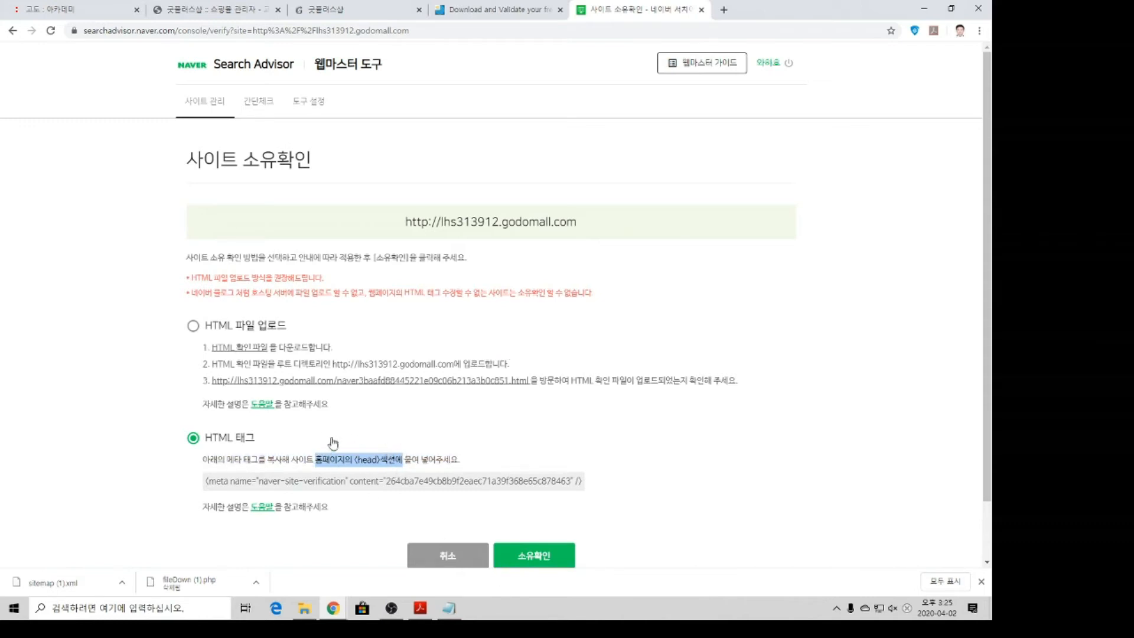
left_click(211, 485)
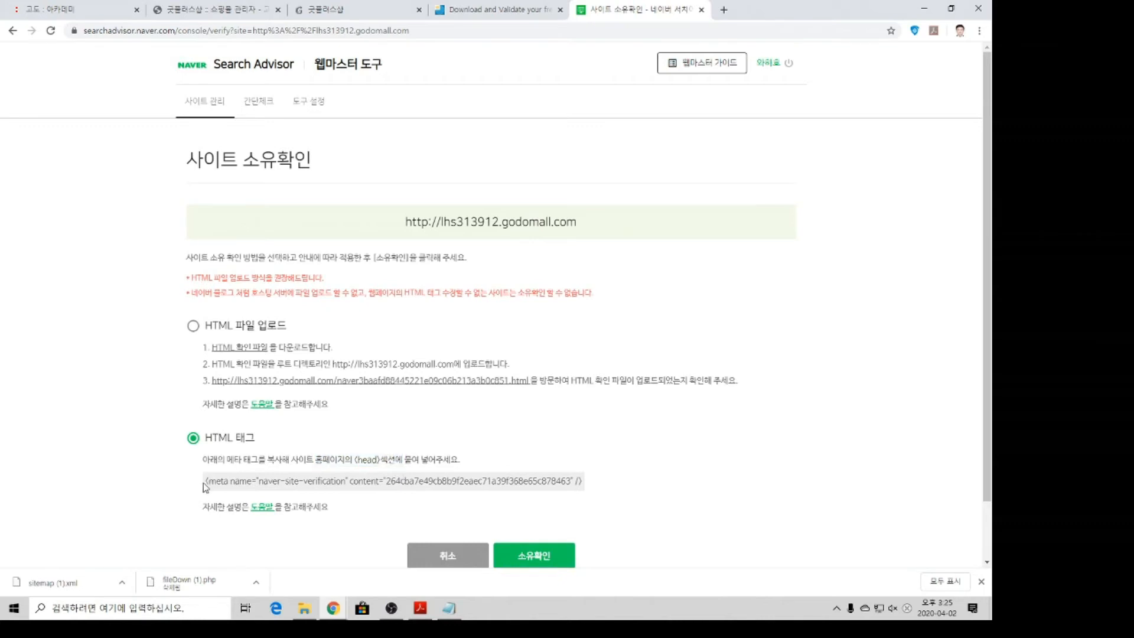
left_click_drag(205, 484, 588, 484)
key("ctrl+c")
- Switch to the shop admin and start registering a new script under 외부 스크립트 관리
key("ctrl+2")
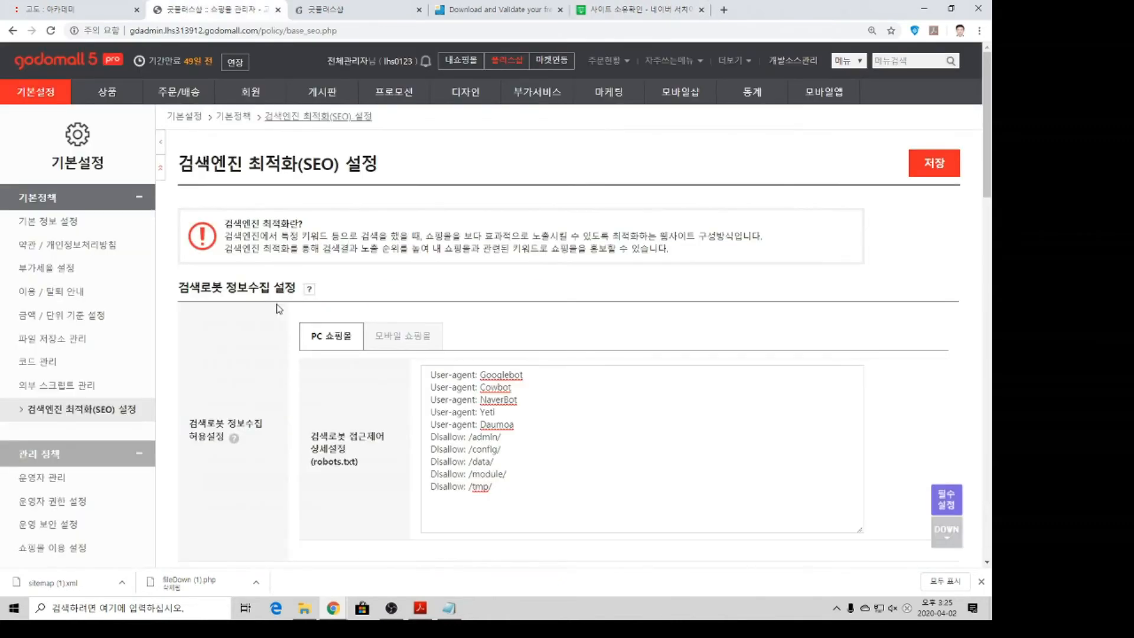
key("ctrl")
key("ctrl")
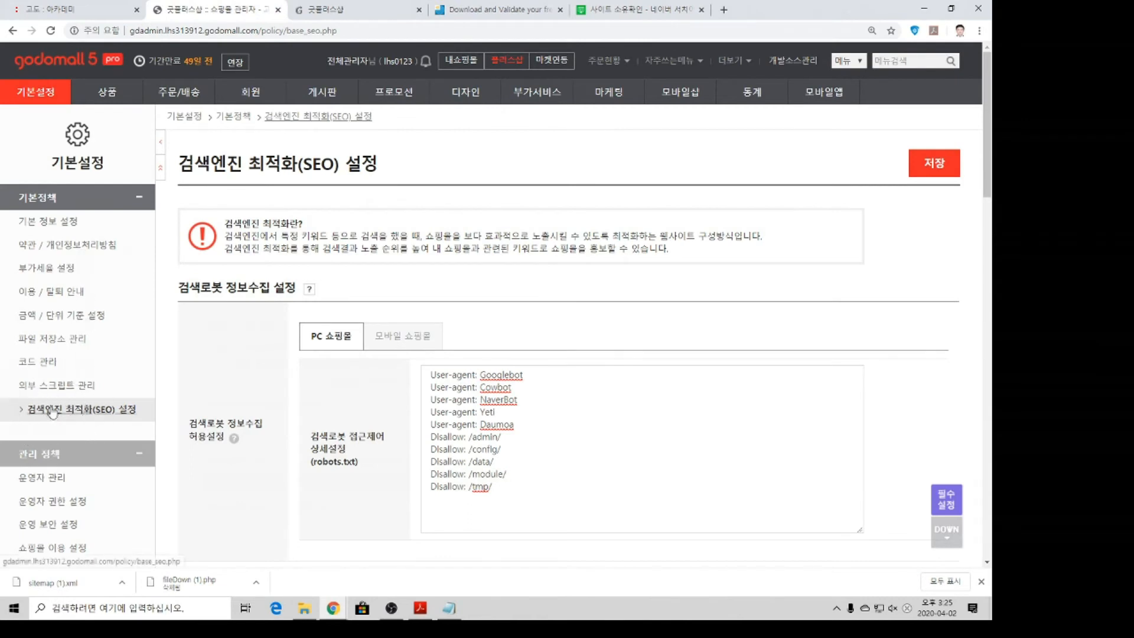
key("ctrl")
key("ctrl")
key("ctrl")
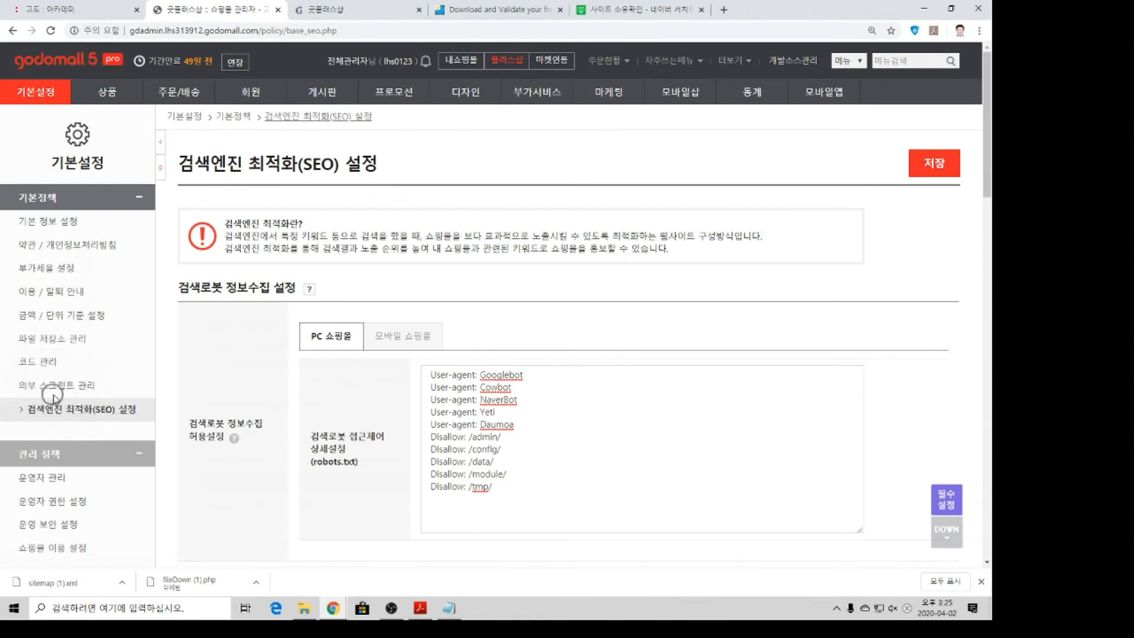
left_click(57, 389)
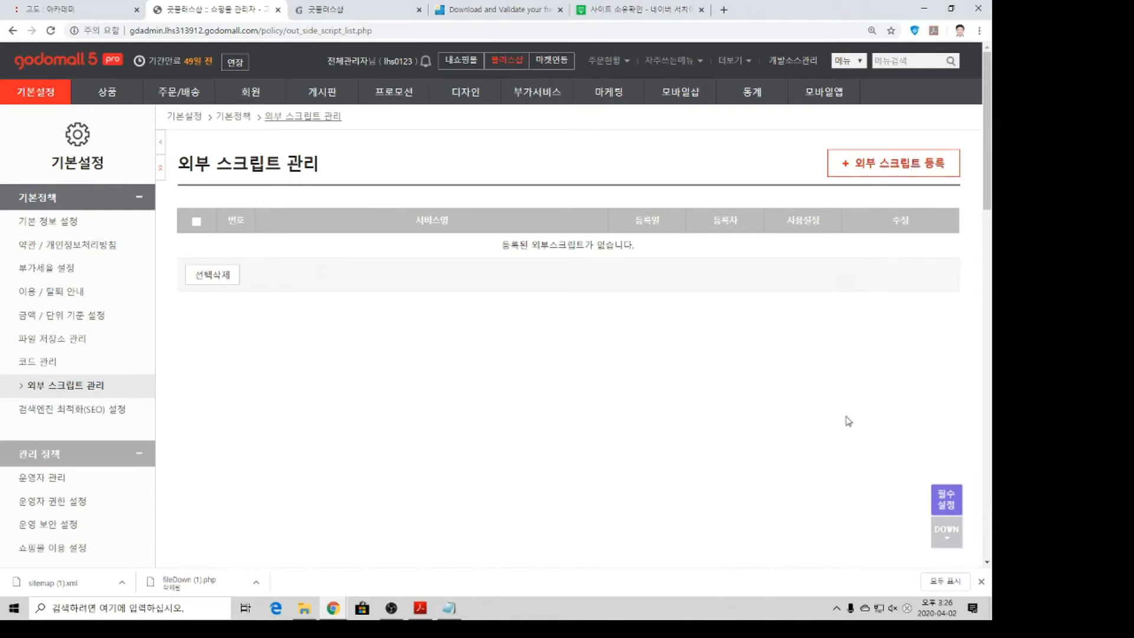
left_click(881, 167)
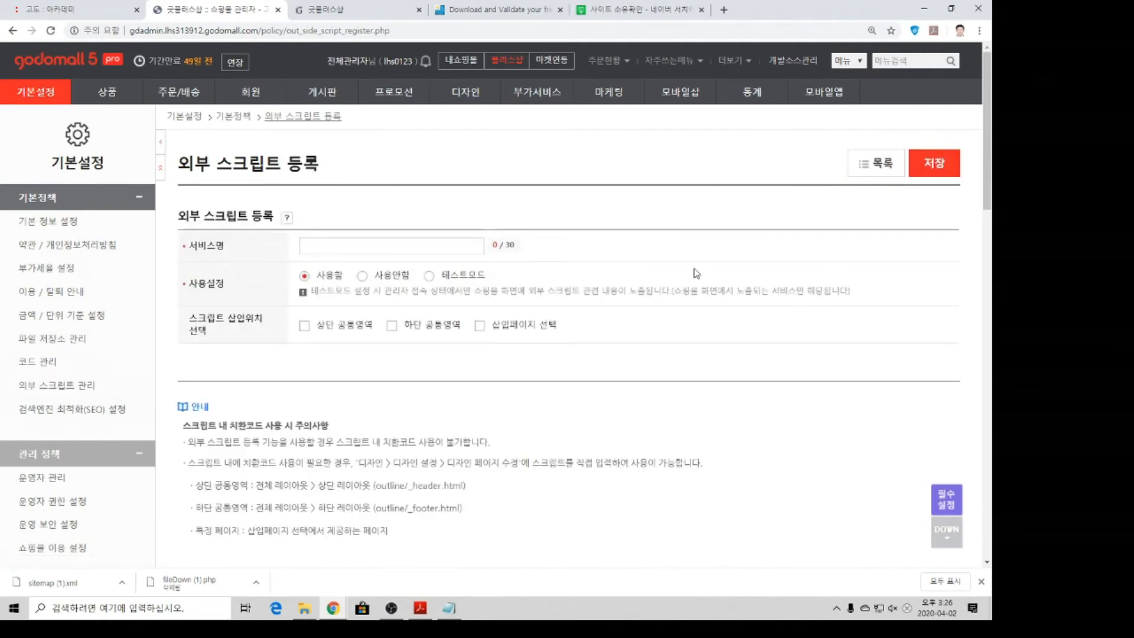
- Name the external script's service "네이버 웹마스터 도구" and set its insertion location to 상단 공통영역
left_click(458, 245)
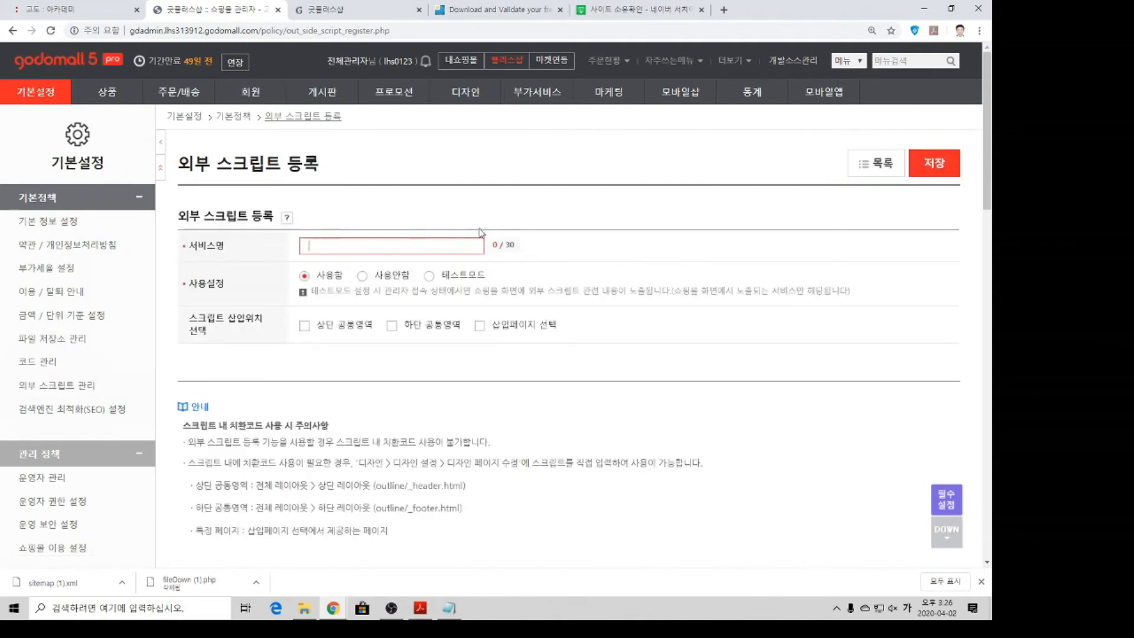
type("네이버 웹마스")
type("터 도귀")
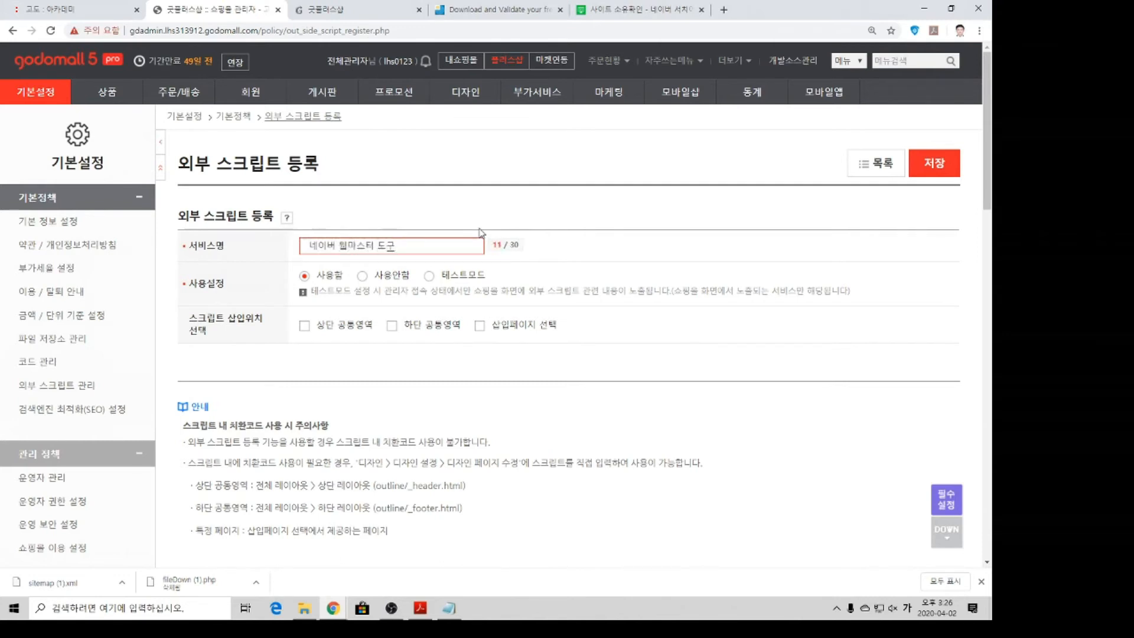
left_click(338, 331)
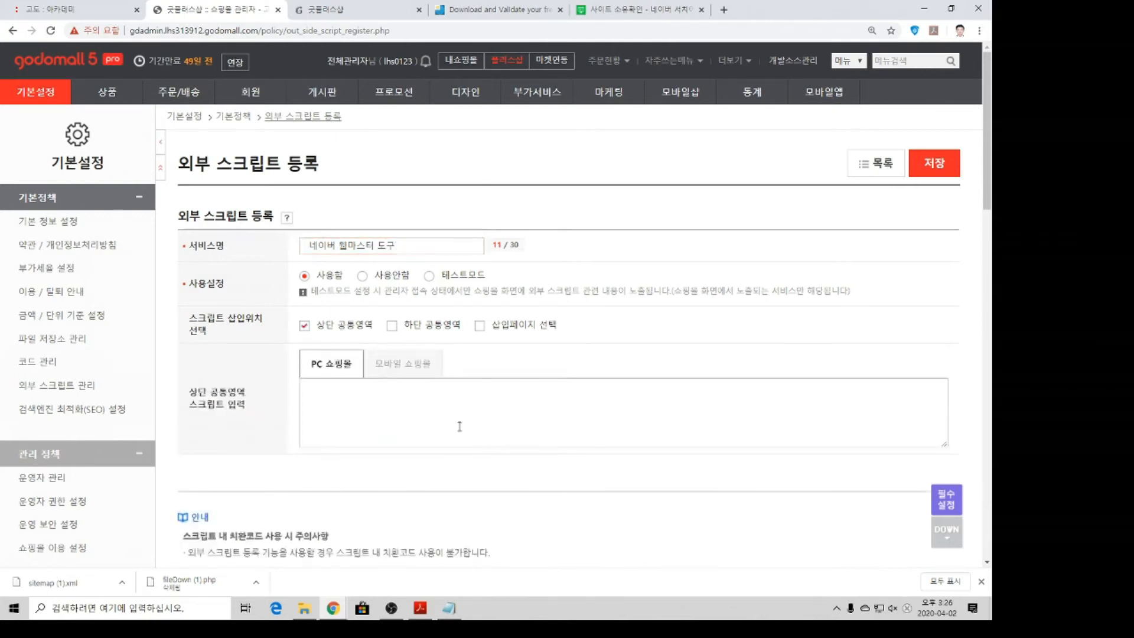
- Paste the copied Naver site verification meta tag into the 상단 공통영역 script for both the PC and mobile shops
left_click(421, 399)
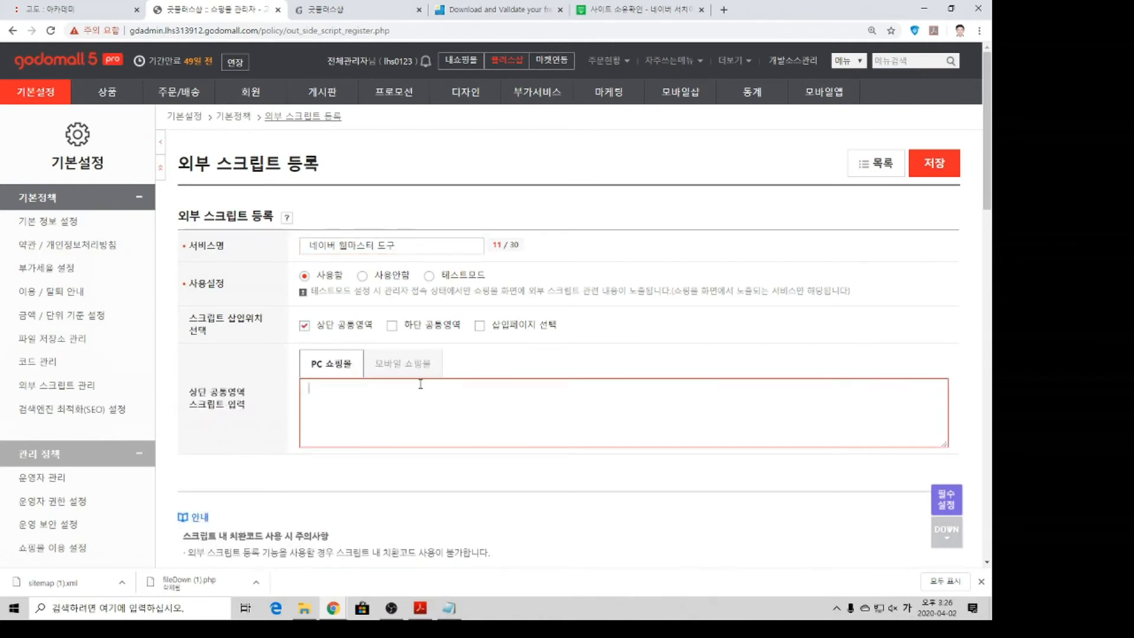
key("ctrl+v")
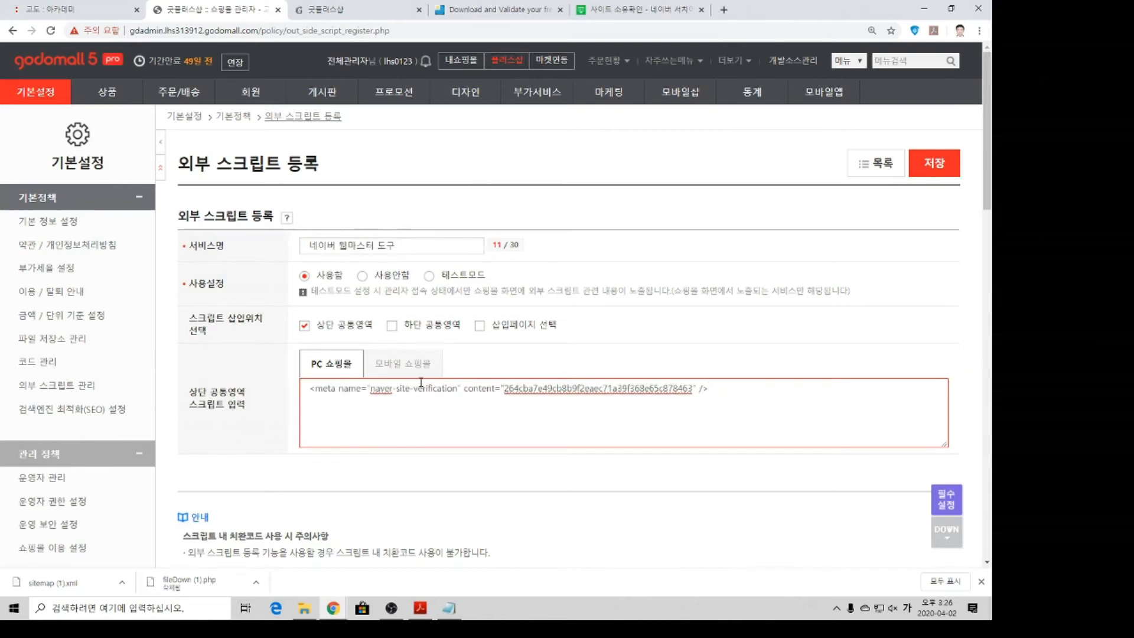
left_click(403, 363)
left_click(437, 399)
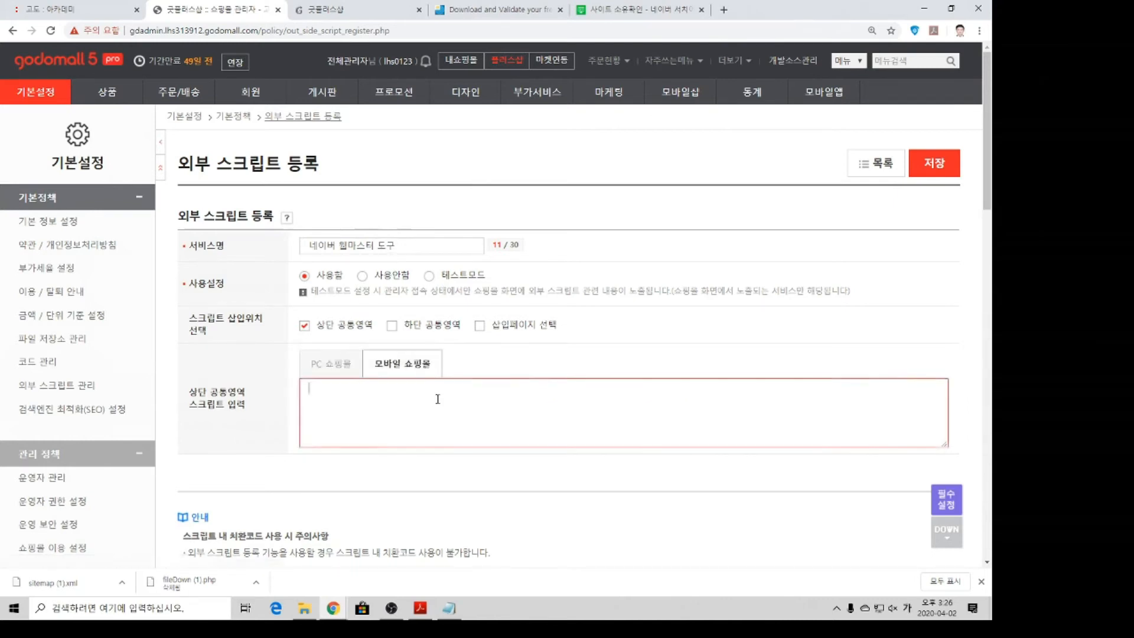
key("ctrl+v")
left_click(334, 366)
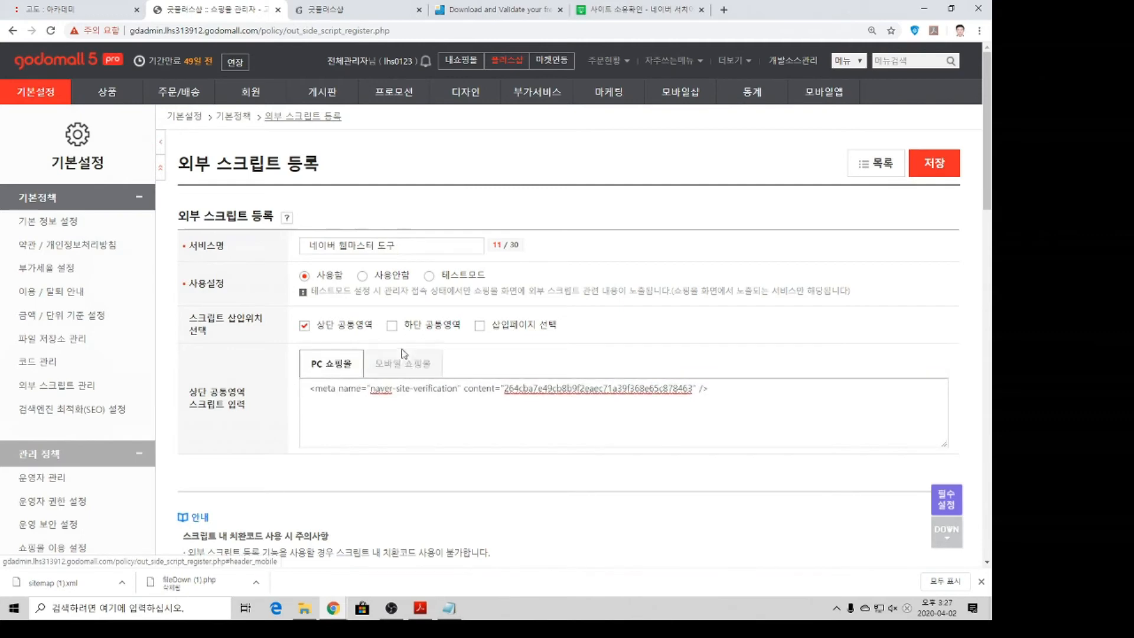
- Save the external script and request ownership confirmation by HTML tag on the Naver Search Advisor page
left_click(940, 167)
left_click(684, 146)
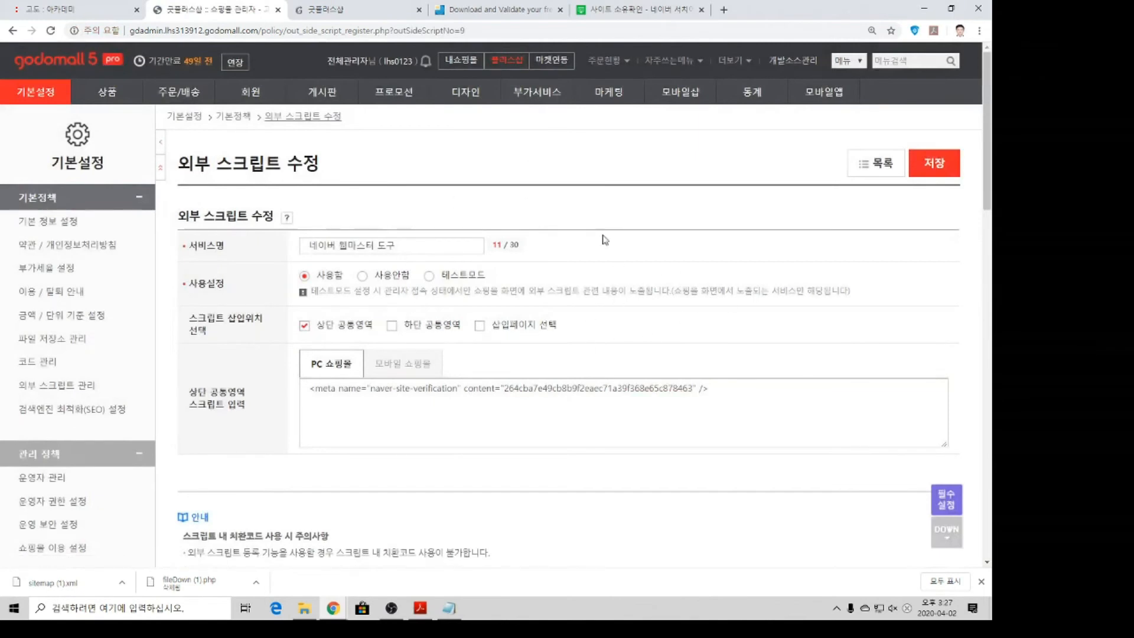
left_click(648, 8)
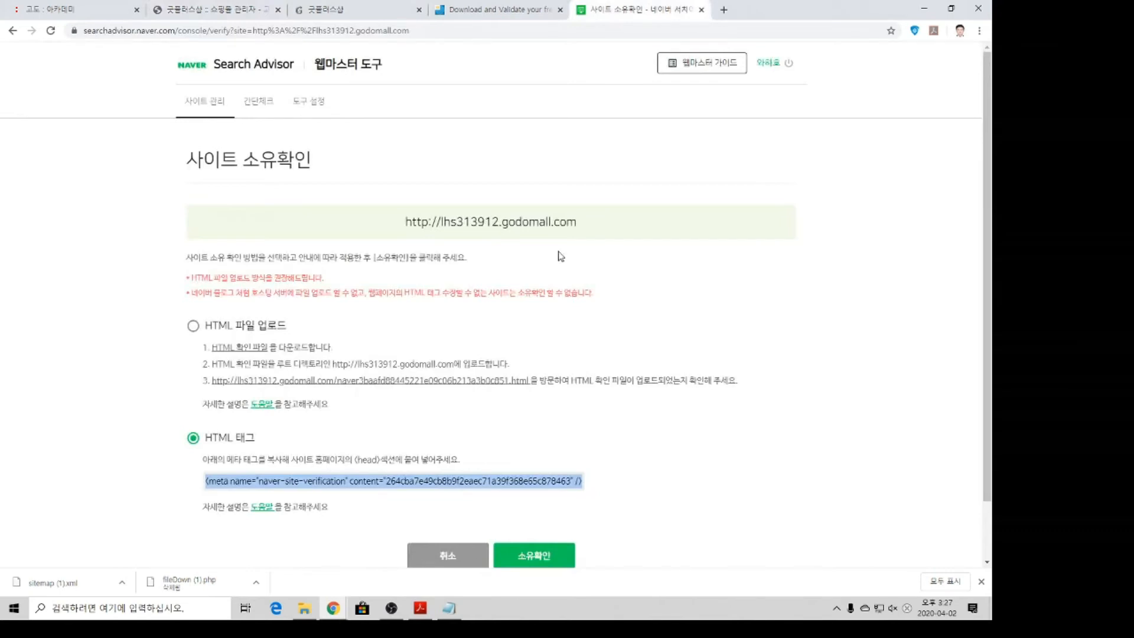
scroll(561, 508, "down", 2)
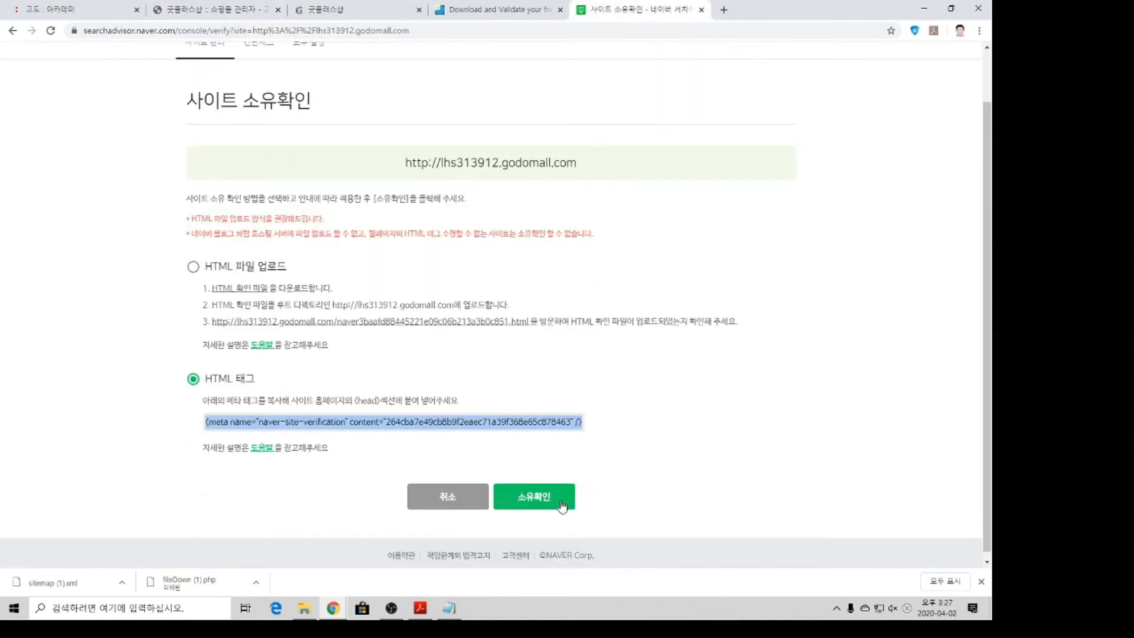
left_click(562, 505)
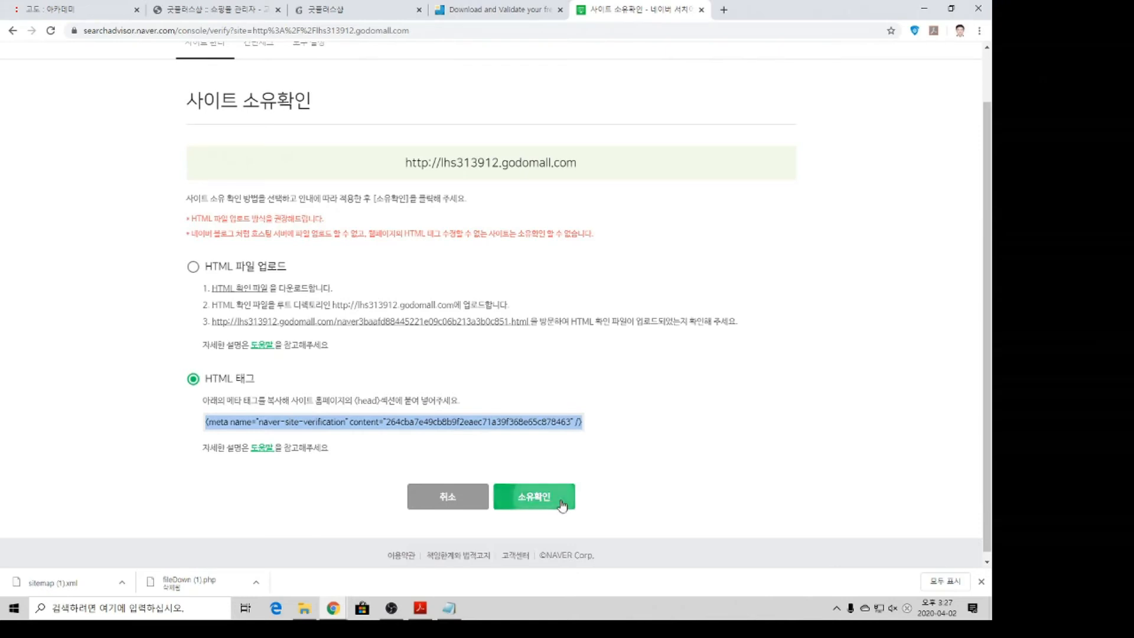
- Enter the security image characters to complete the site ownership verification and acknowledge the completion notice
left_click(496, 351)
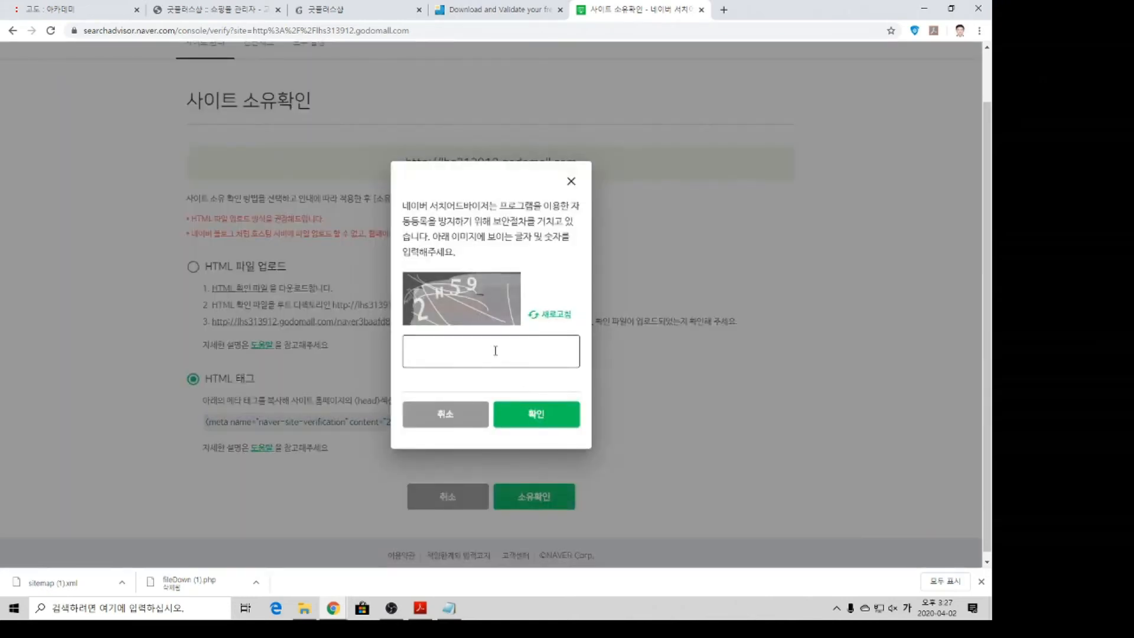
type("ㅌ")
key("Hangul")
type("X2")
key("BackSpace")
key("BackSpace")
key("BackSpace")
type("2H59")
key("Return")
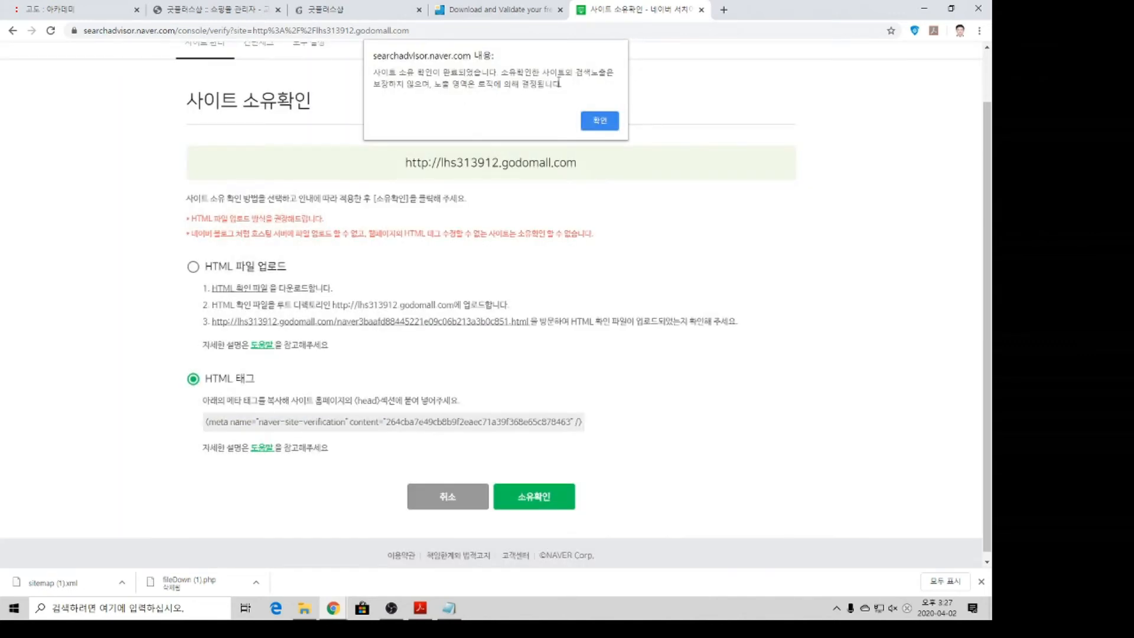
left_click_drag(559, 84, 373, 69)
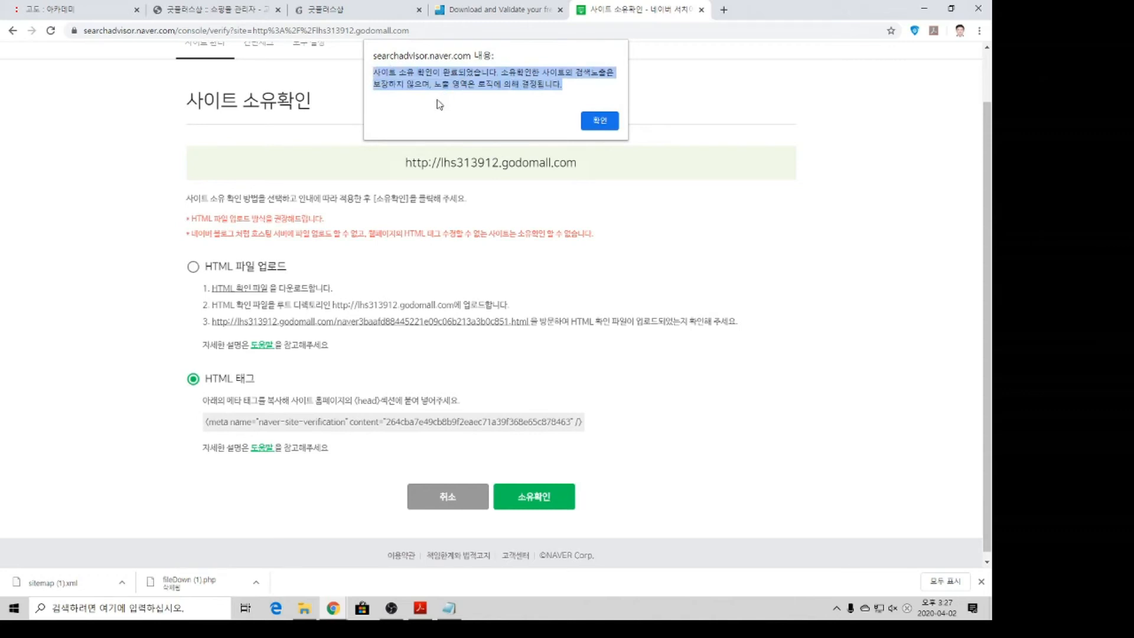
left_click(601, 121)
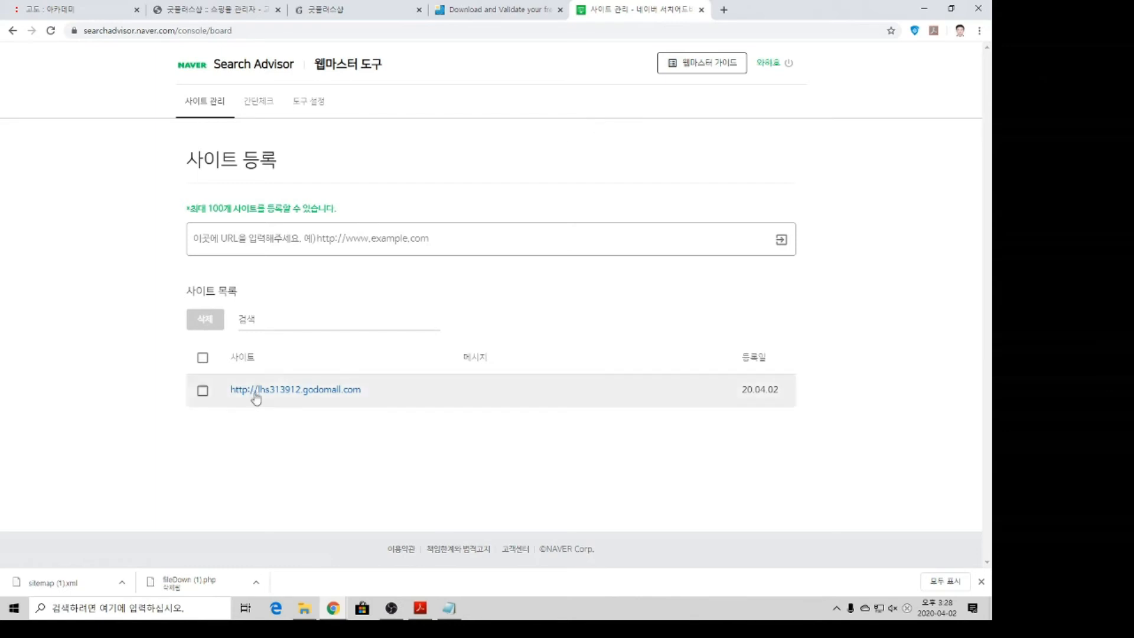
- Open the registered shop site from 사이트 목록 and go to its 사이트맵 제출 page
left_click_drag(188, 292, 242, 293)
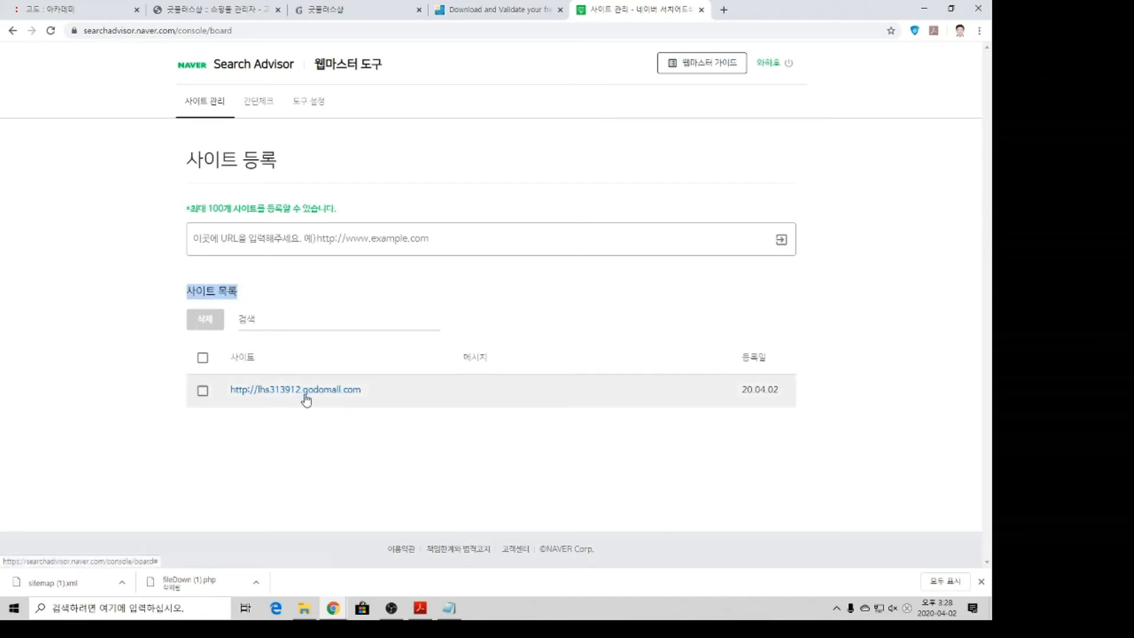
left_click(305, 395)
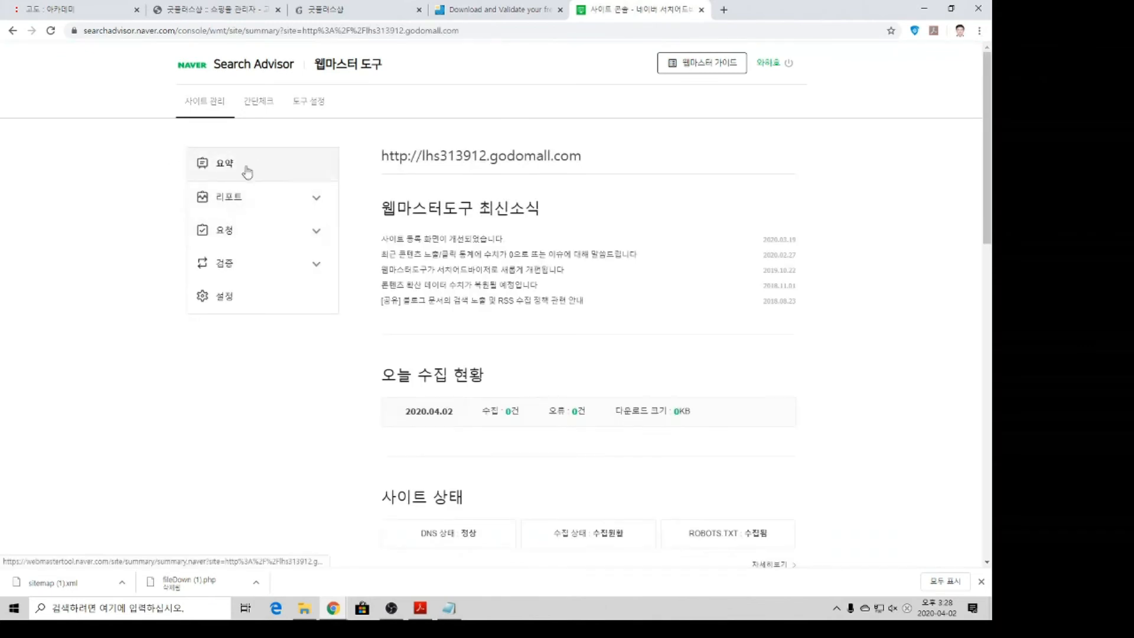
left_click(271, 240)
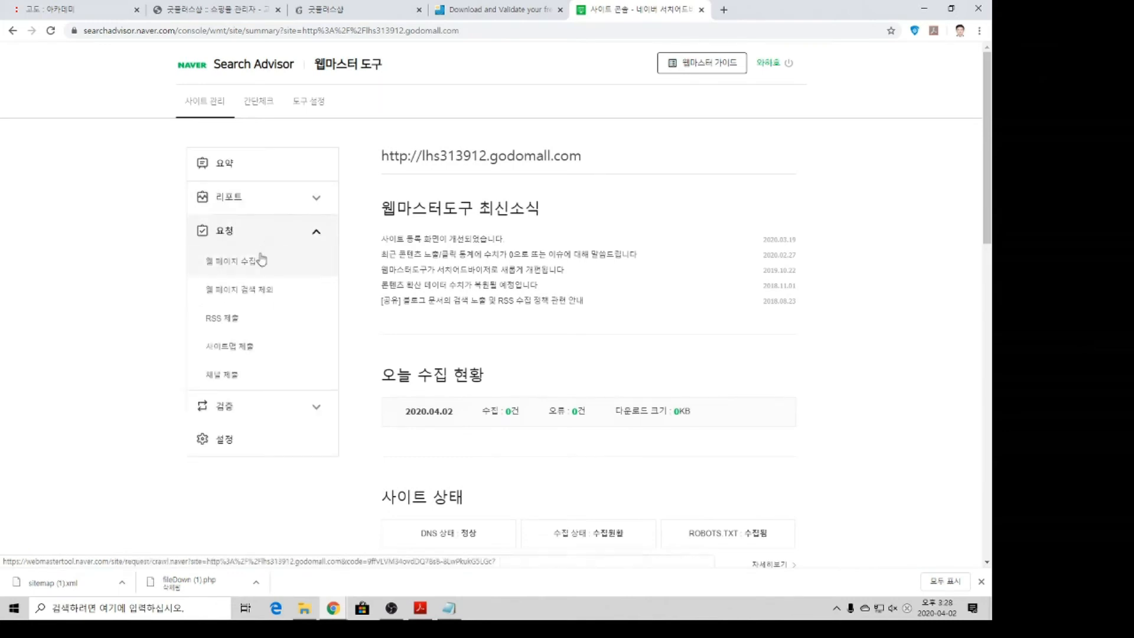
left_click_drag(266, 351, 208, 351)
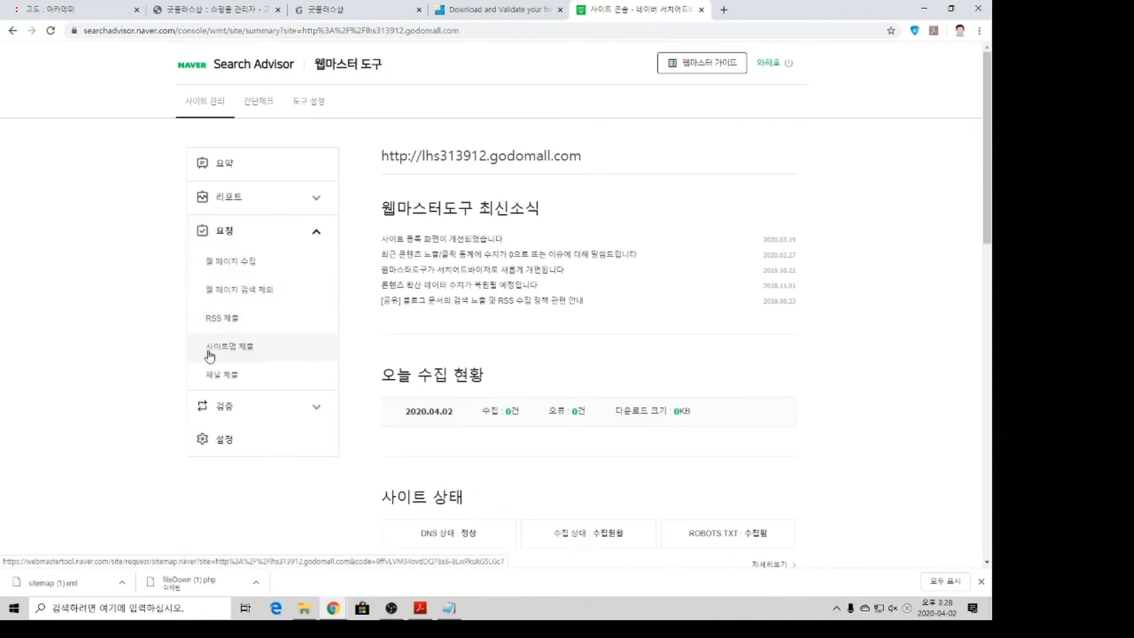
key("ctrl")
key("ctrl")
key("ctrl")
left_click(242, 350)
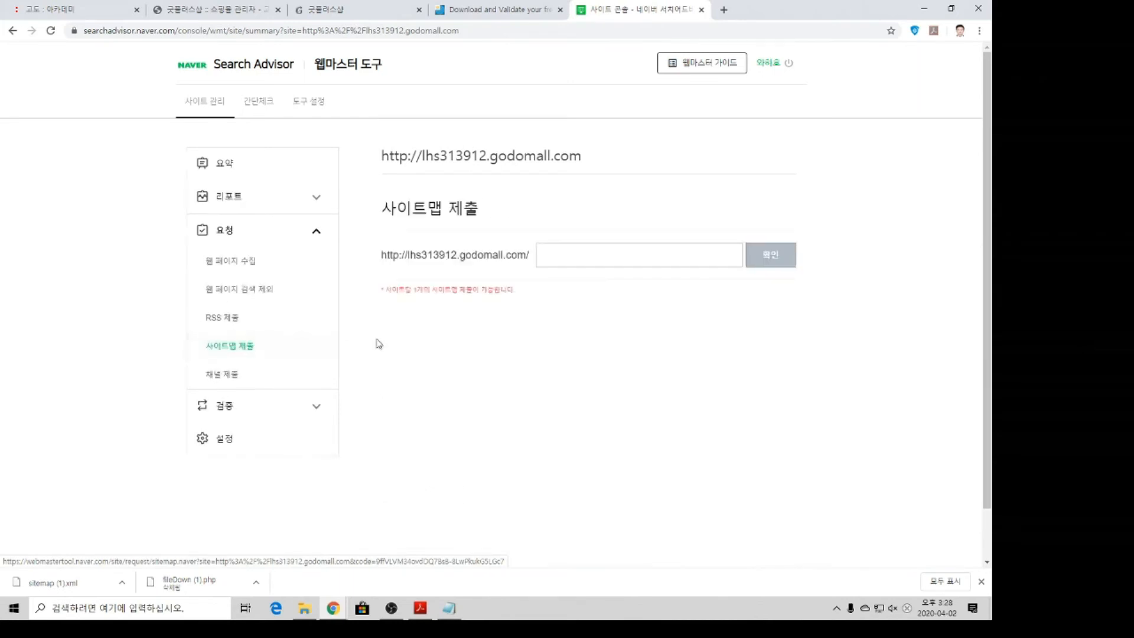
- Submit sitemap.xml as the shop site's sitemap
left_click(560, 263)
type("sltemap.")
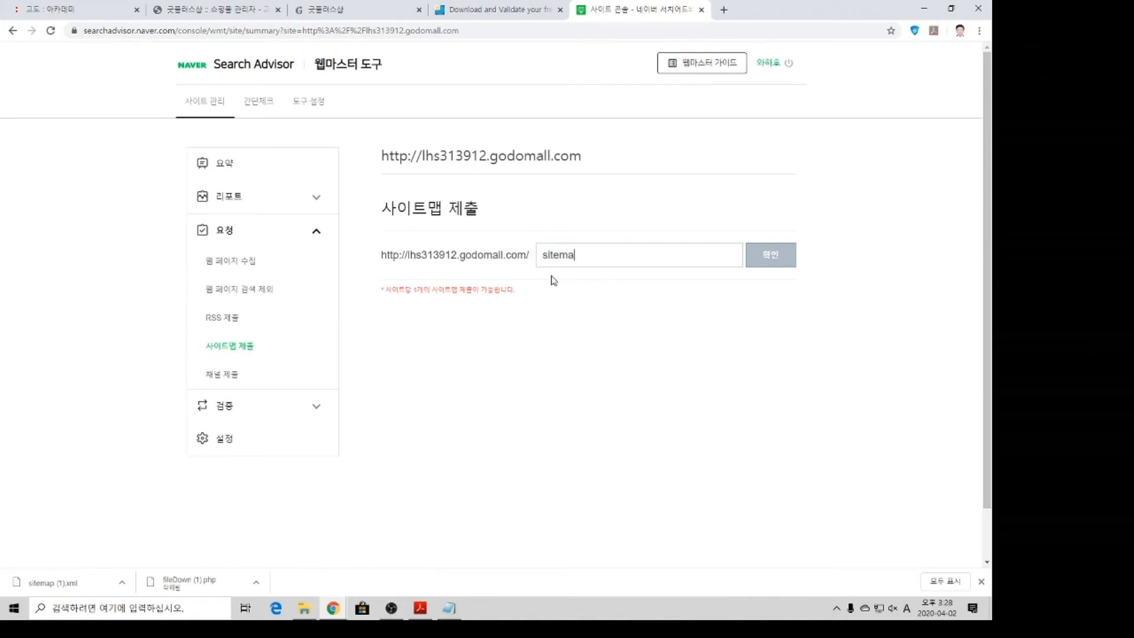
type("xml")
left_click(767, 269)
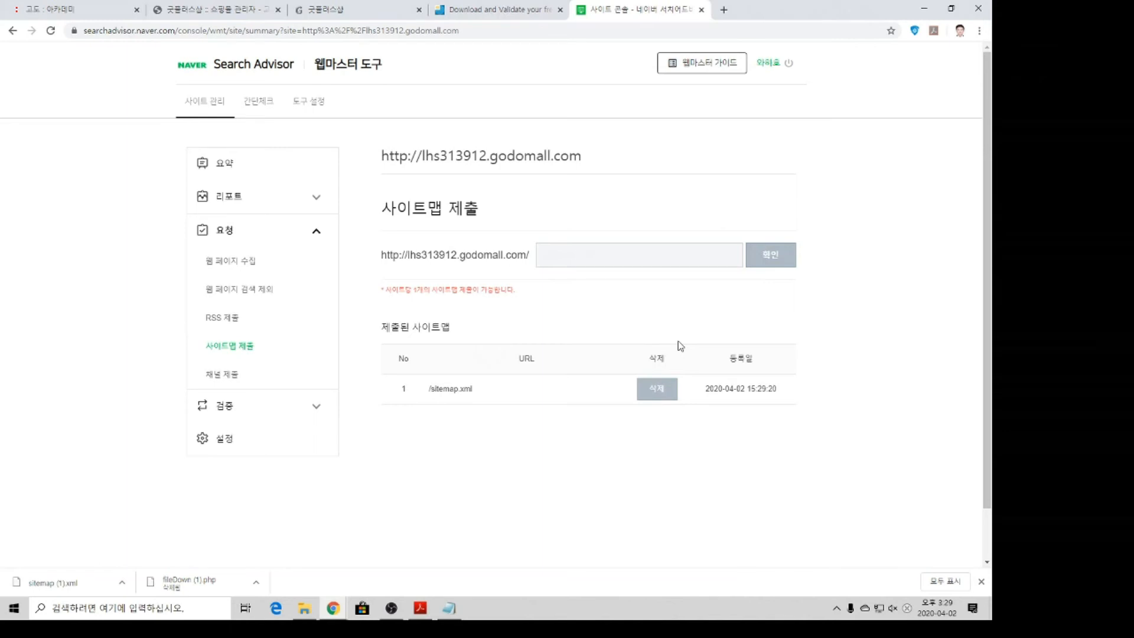
- Run the 웹 페이지 최적화 check on the shop's root address and examine the robots.txt and robots meta tag results
scroll(321, 416, "down", 1)
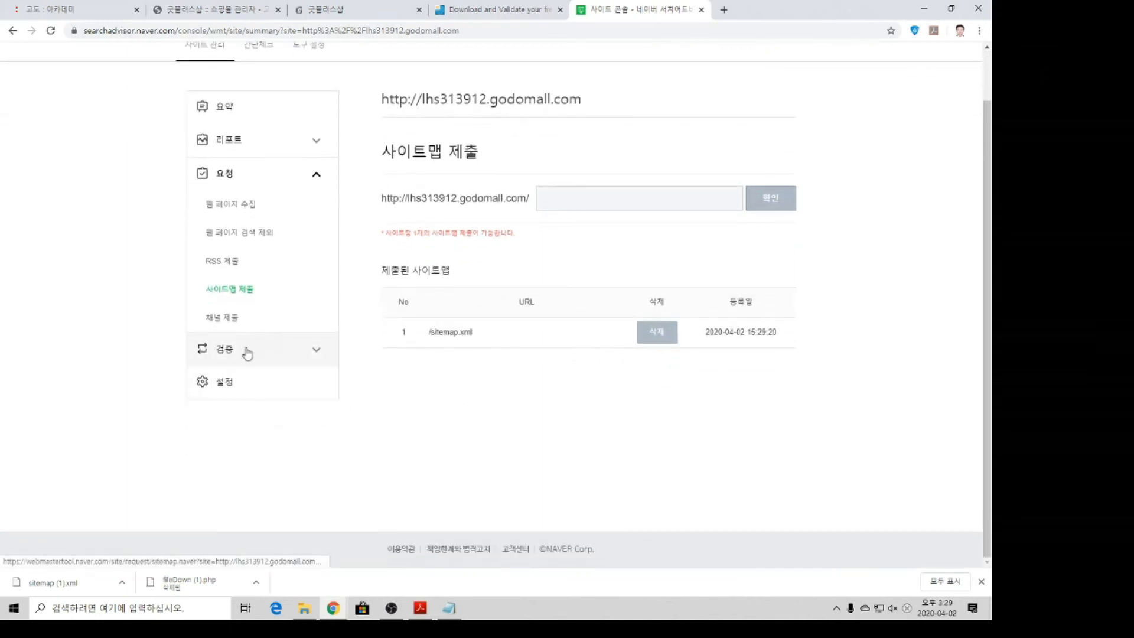
left_click(227, 357)
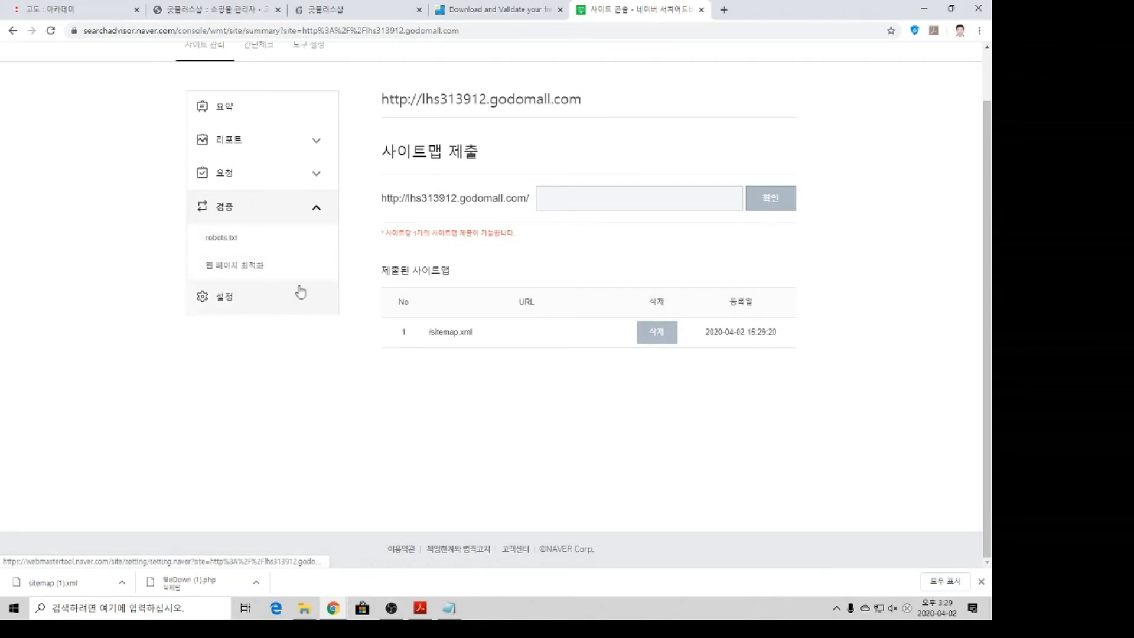
left_click(243, 275)
key("ctrl")
key("ctrl")
key("ctrl")
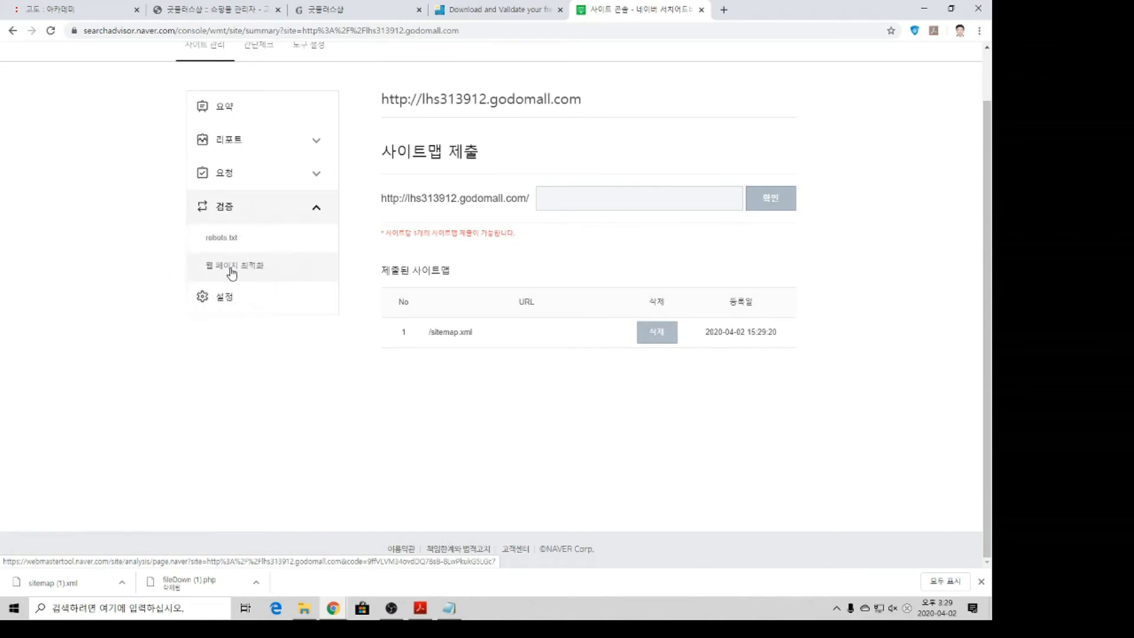
left_click(232, 273)
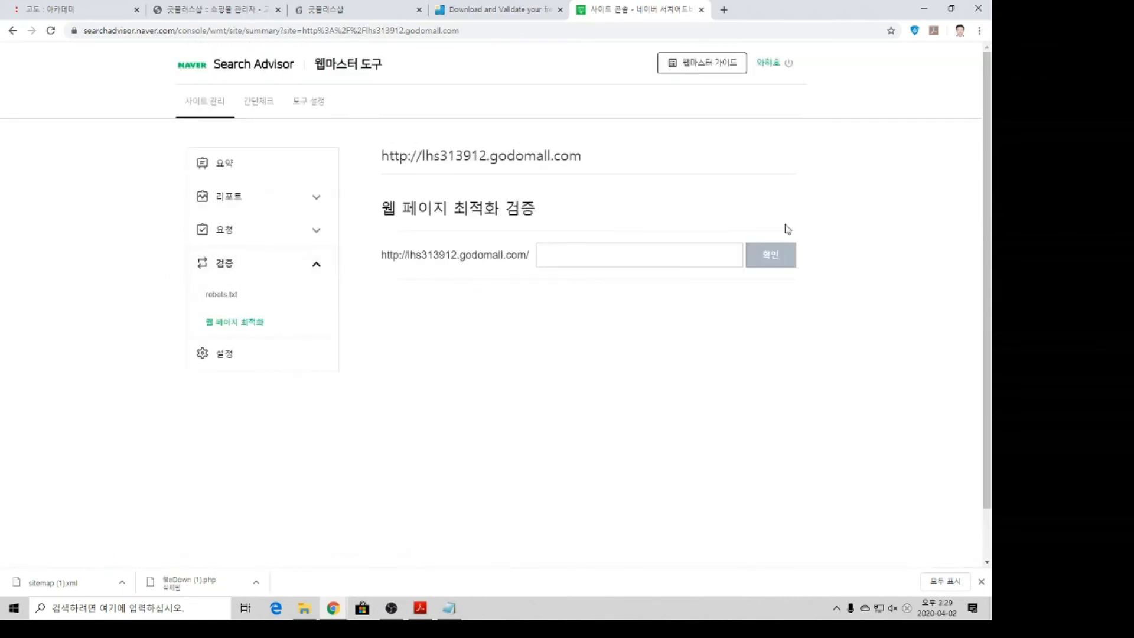
left_click(771, 261)
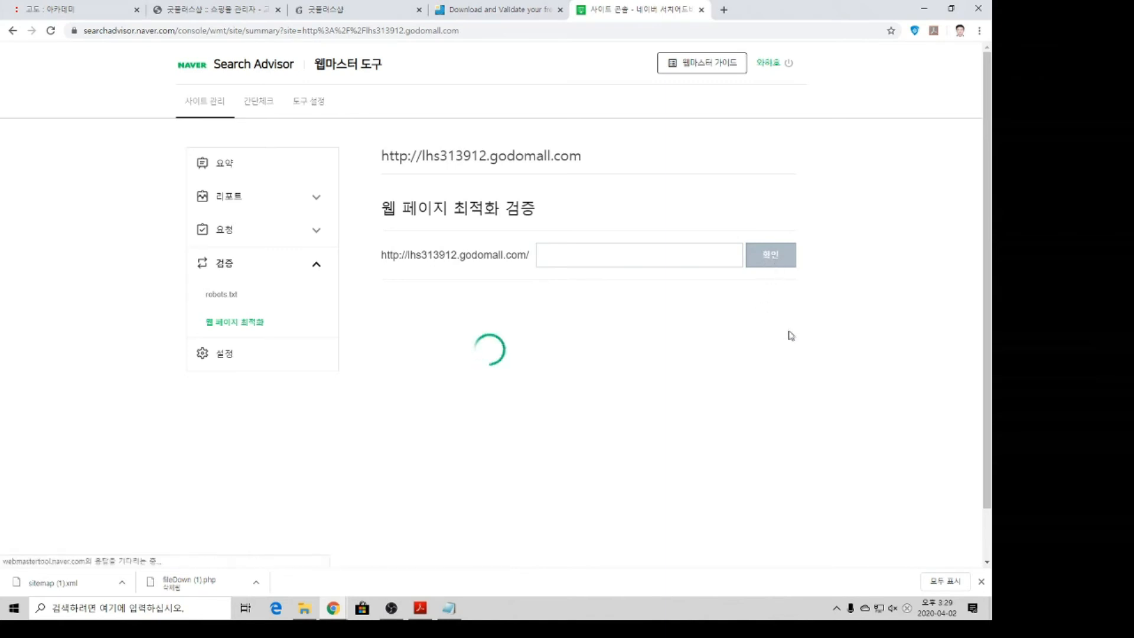
scroll(497, 254, "down", 3)
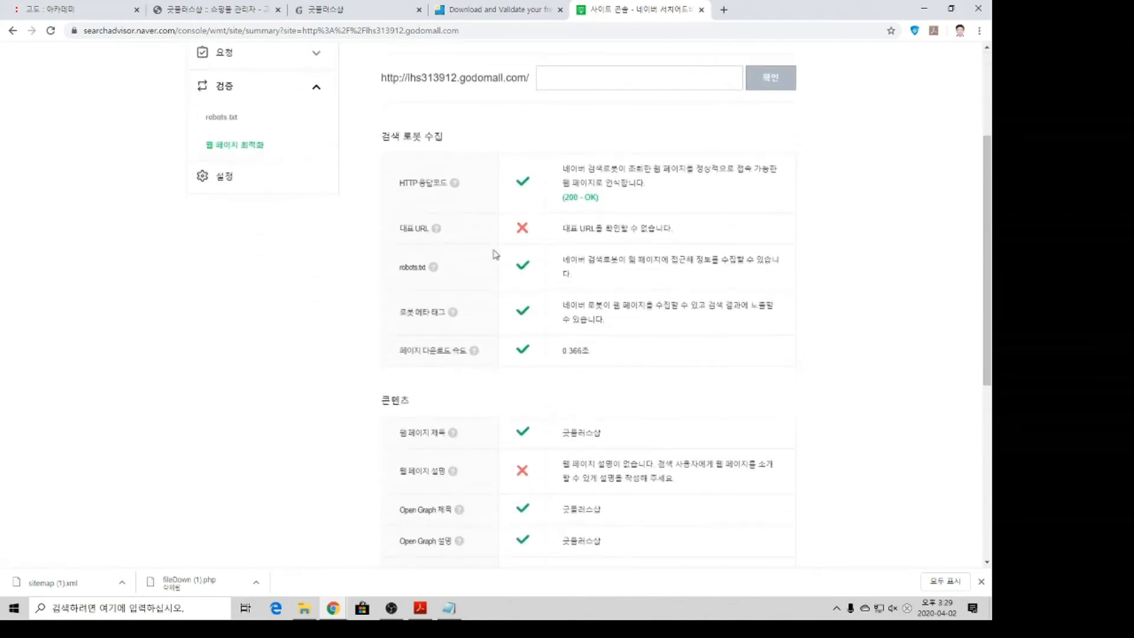
left_click_drag(404, 267, 429, 267)
left_click(447, 273)
left_click_drag(400, 312, 459, 313)
left_click(503, 301)
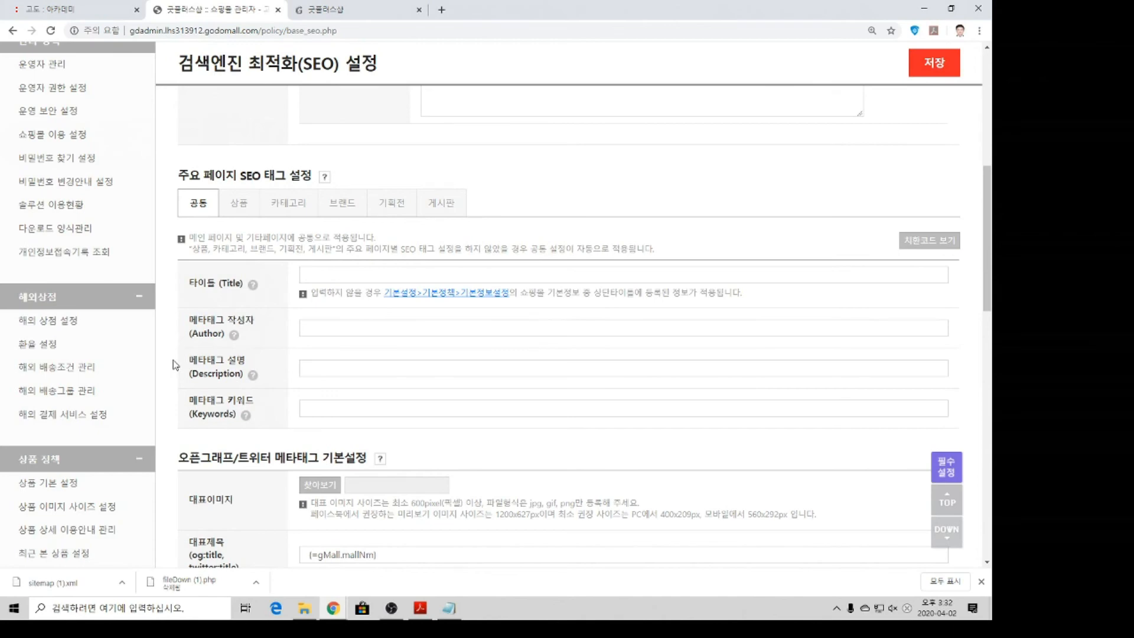
- Check the 상단타이틀 entry in the shop admin's 기본 정보 설정 and return to the SEO settings
scroll(176, 365, "up", 7)
left_click(48, 221)
left_click(384, 305)
left_click_drag(269, 307, 186, 303)
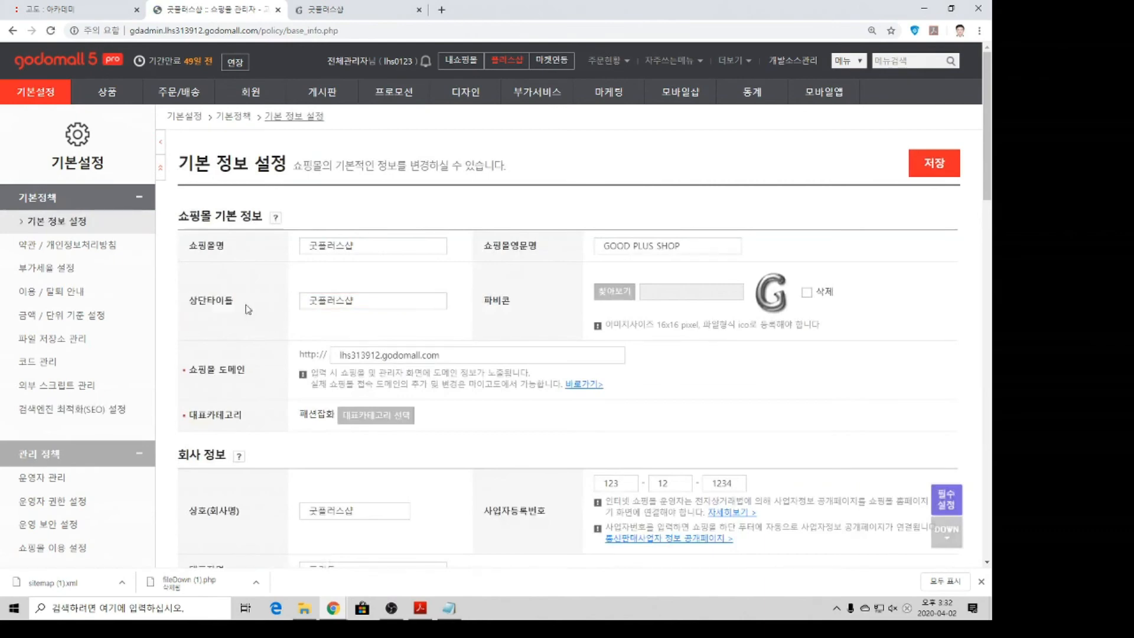
left_click(102, 414)
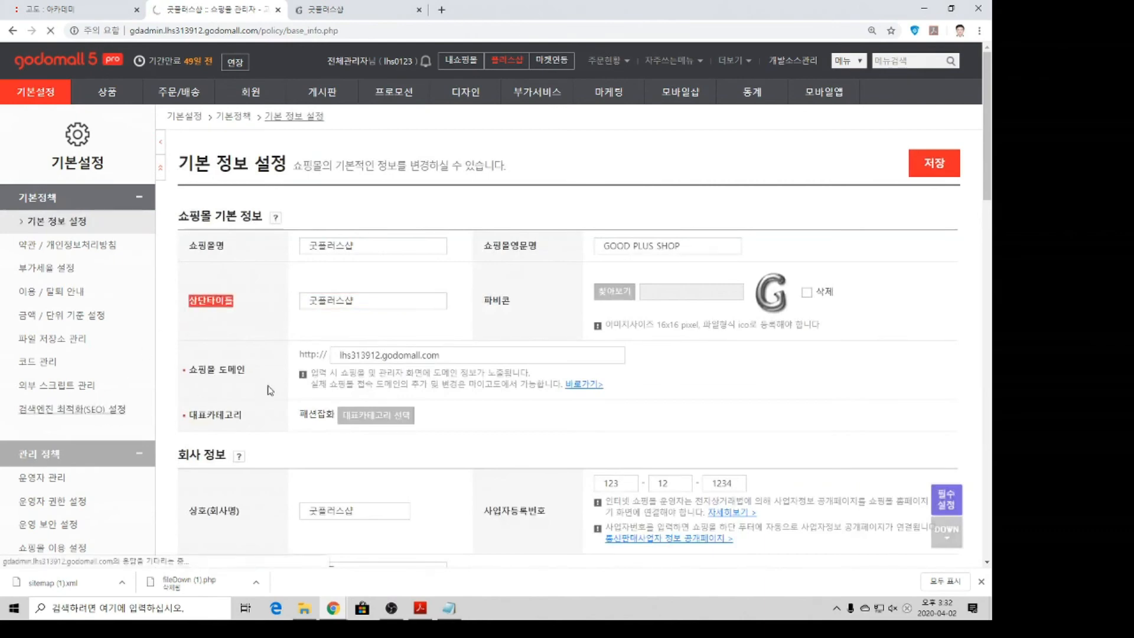
- Set the common page SEO title to "깜짝 폭탄세일 50%" and the meta tag author to "굿플러스샵"
scroll(267, 390, "down", 7)
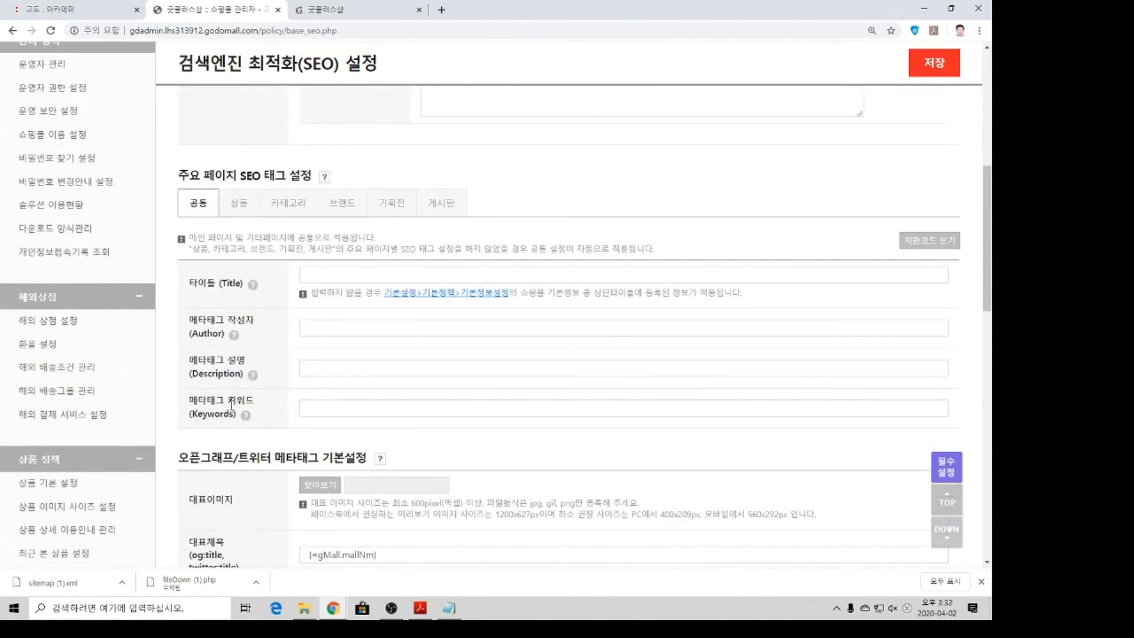
left_click_drag(184, 278, 291, 287)
left_click(301, 275)
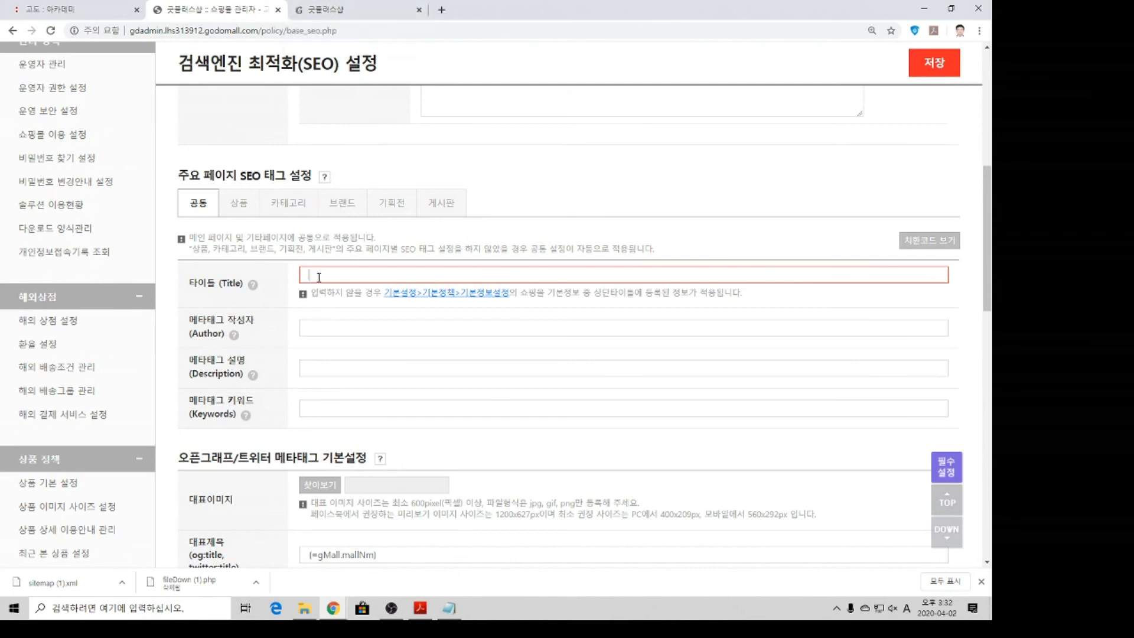
type("깜짝 폭탄세일 50%")
left_click(334, 330)
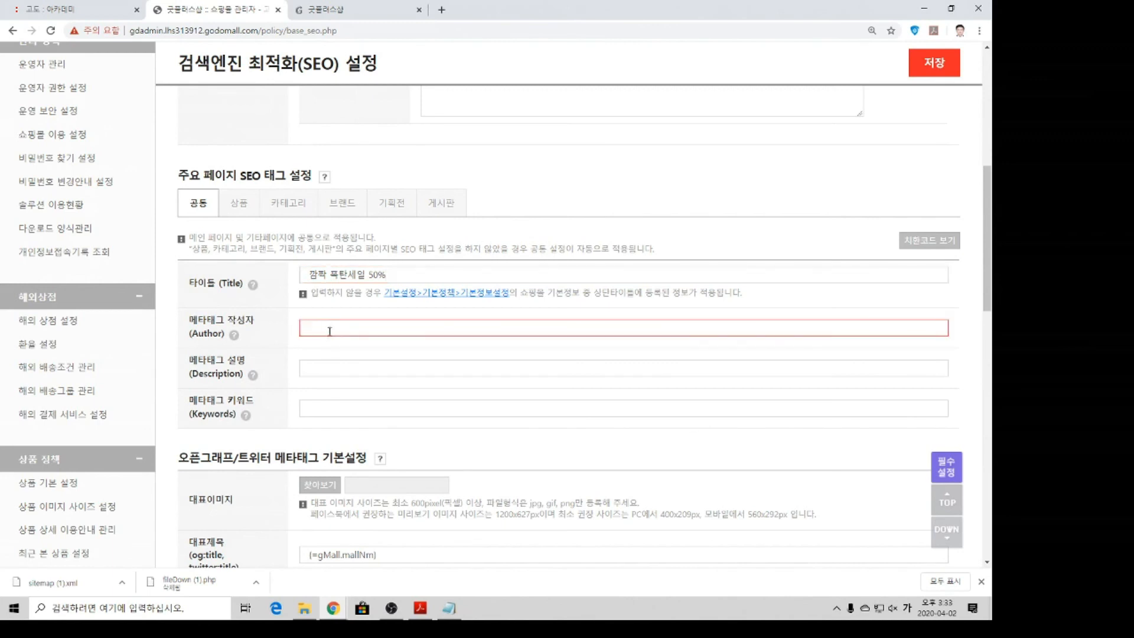
type("굿플러스샵")
left_click(350, 369)
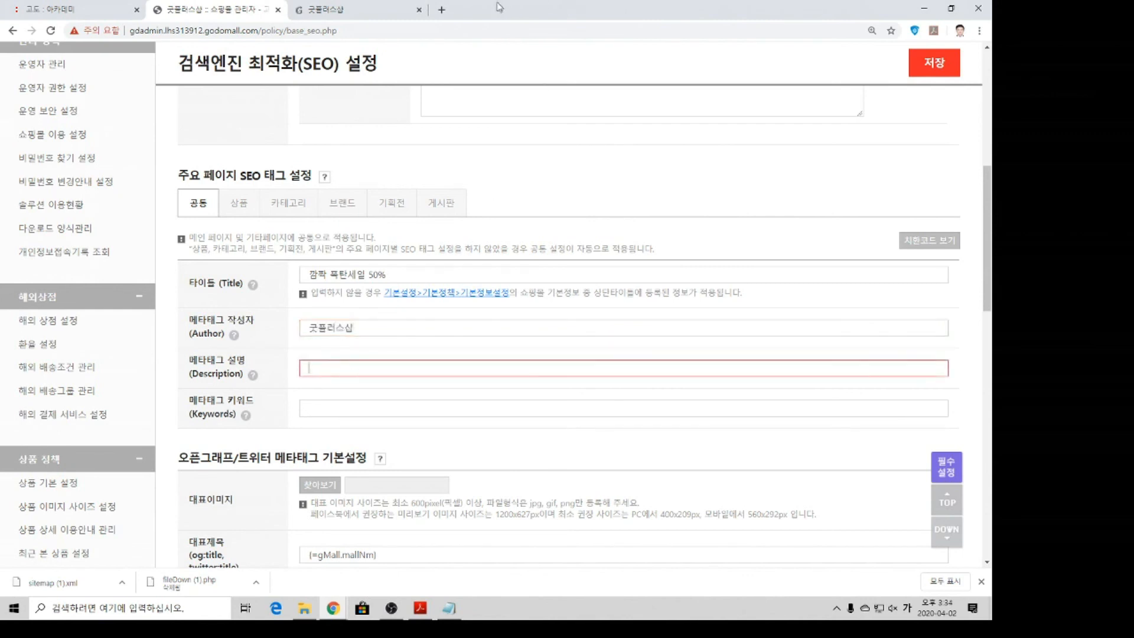
- Search Naver for "스타일난다" in a new tab and examine the shop's sub-links and description line
left_click(441, 9)
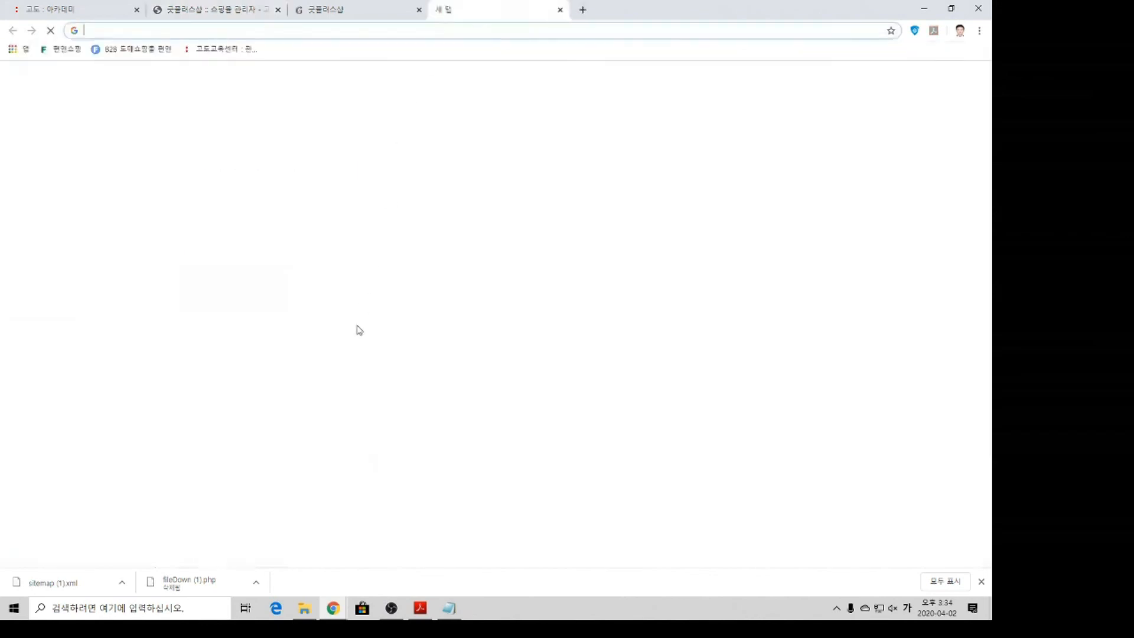
left_click(393, 319)
type("ㅅ스타일난다")
key("Return")
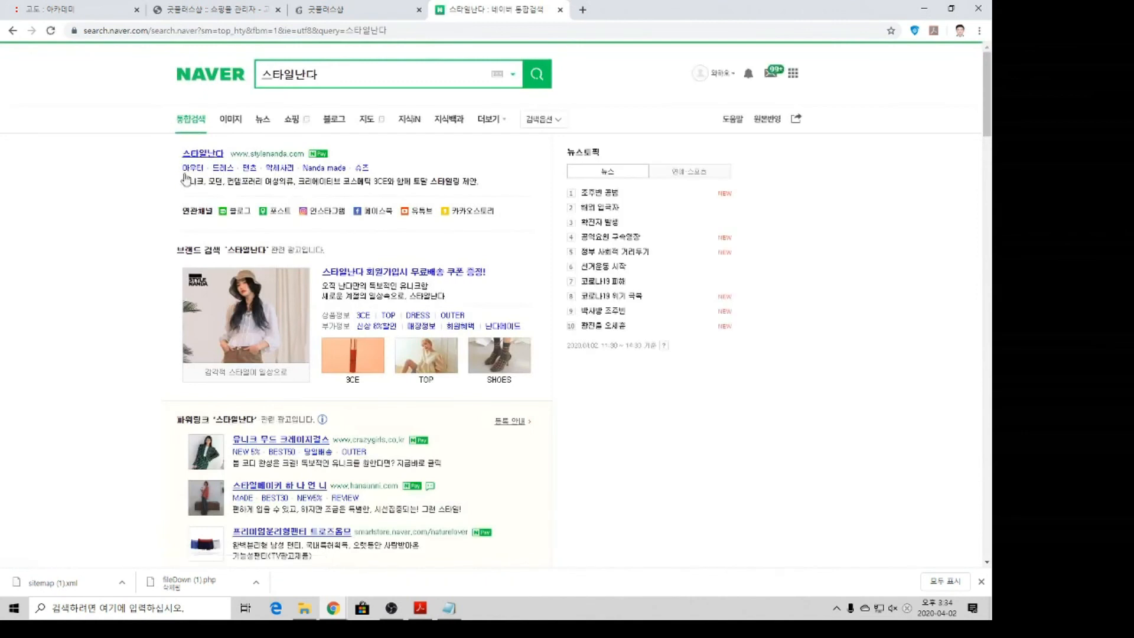
left_click_drag(182, 167, 383, 173)
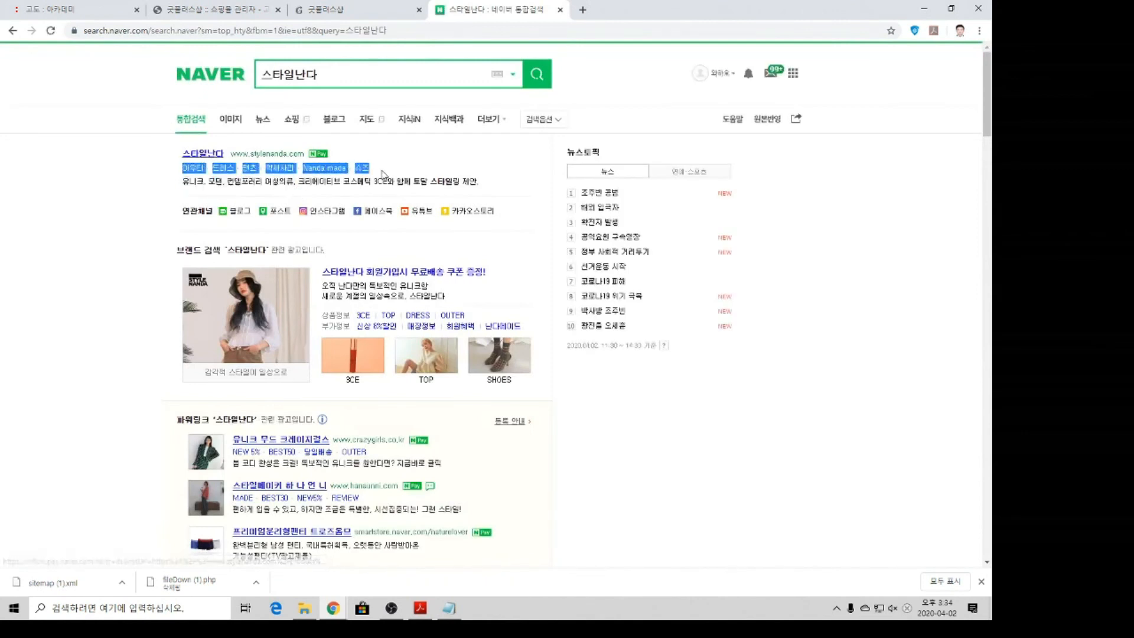
left_click_drag(183, 181, 491, 184)
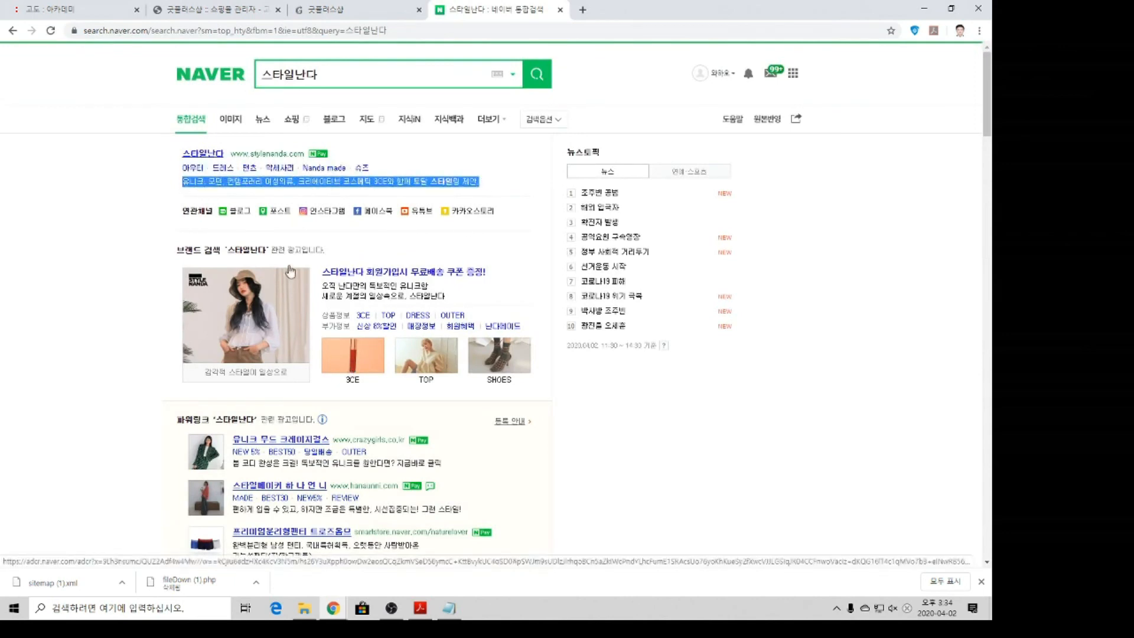
left_click(182, 188)
left_click_drag(183, 188, 501, 183)
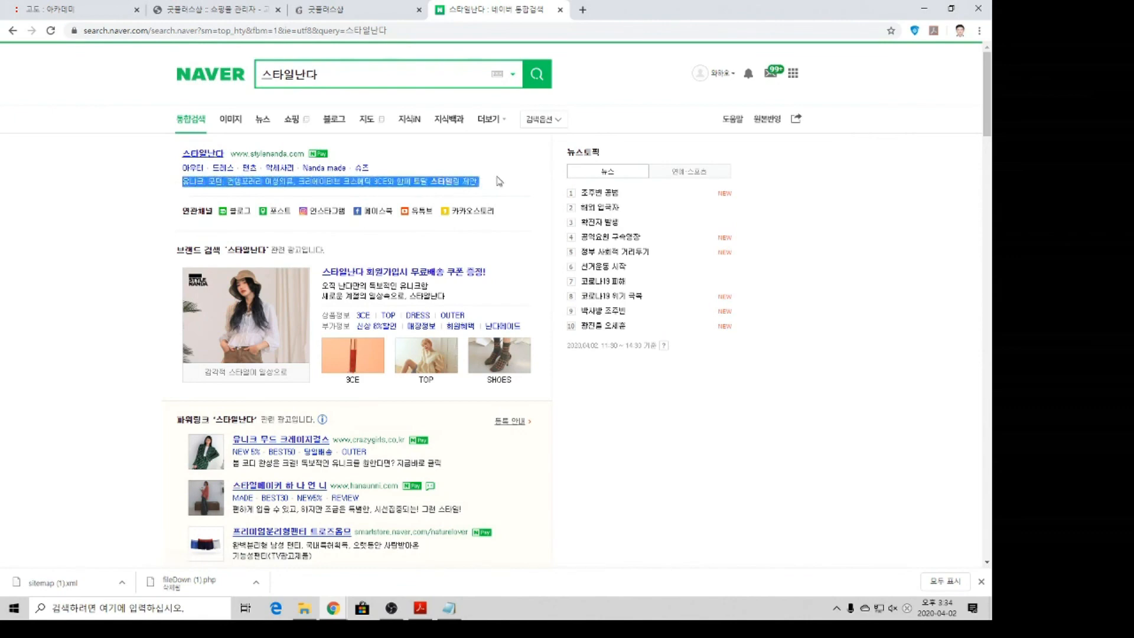
- Return to the shop admin's SEO settings and set the common meta tag description to "안녕하세요. 굿플러스샵입니다."
left_click(304, 9)
left_click(245, 5)
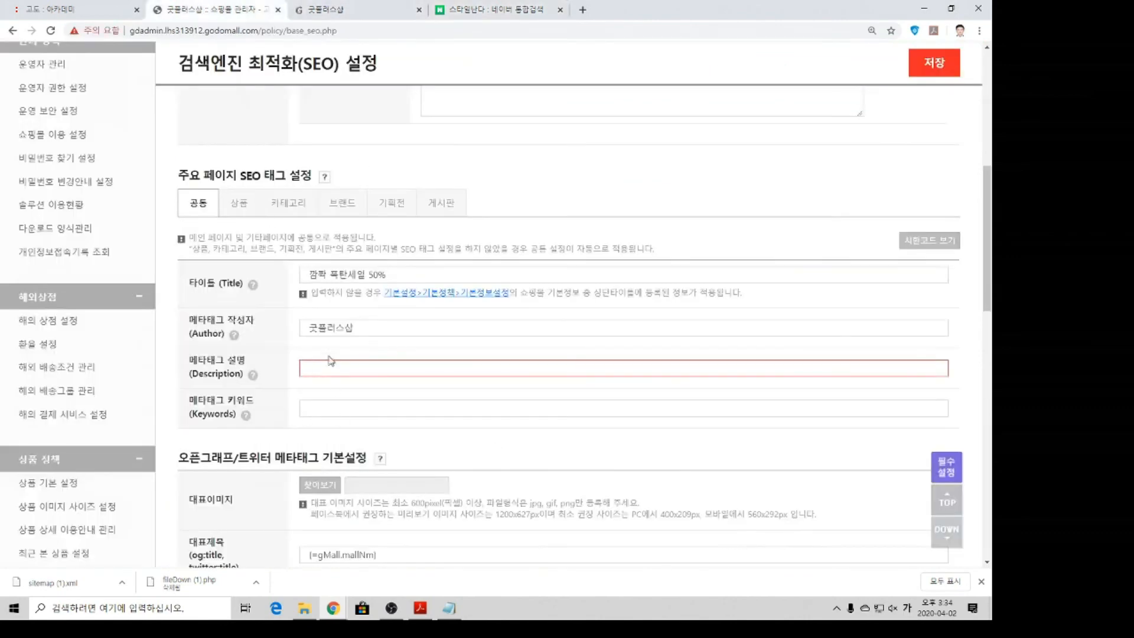
type("안녕하세요. 굿플러스샵입니다.")
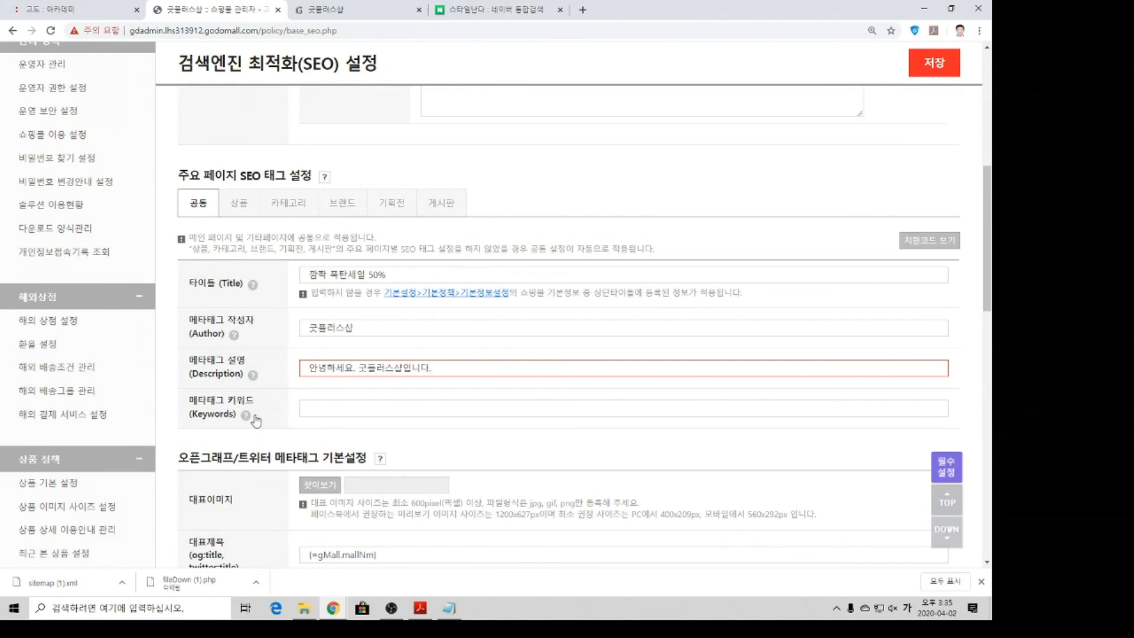
- Enter "패션잡화" as the meta tag keyword in the common page SEO tags
left_click(348, 409)
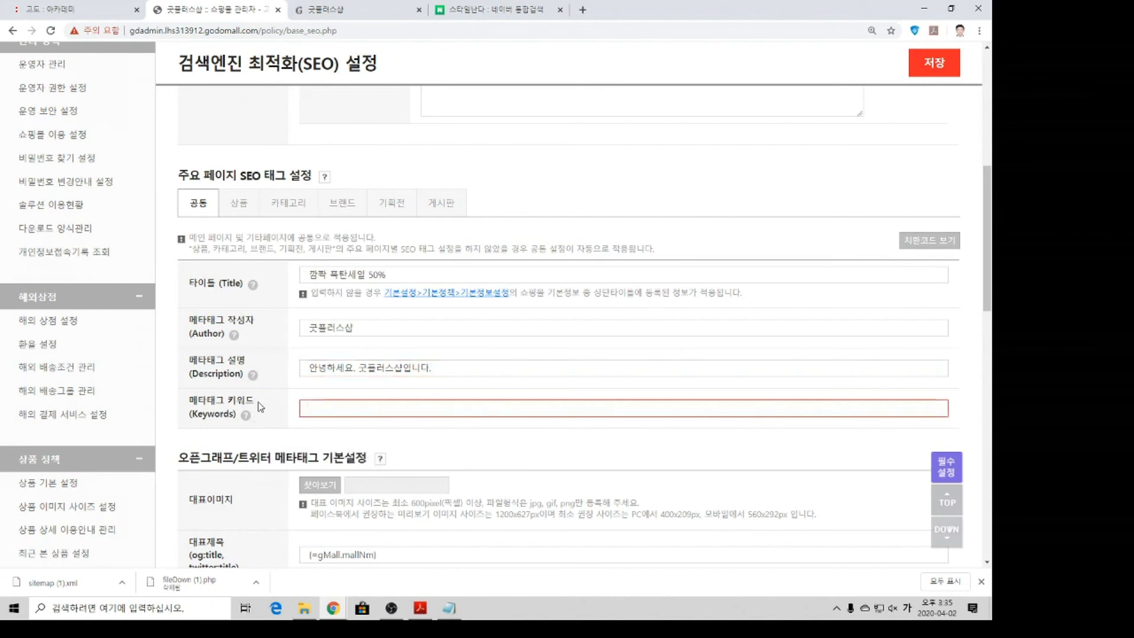
left_click_drag(260, 405, 185, 402)
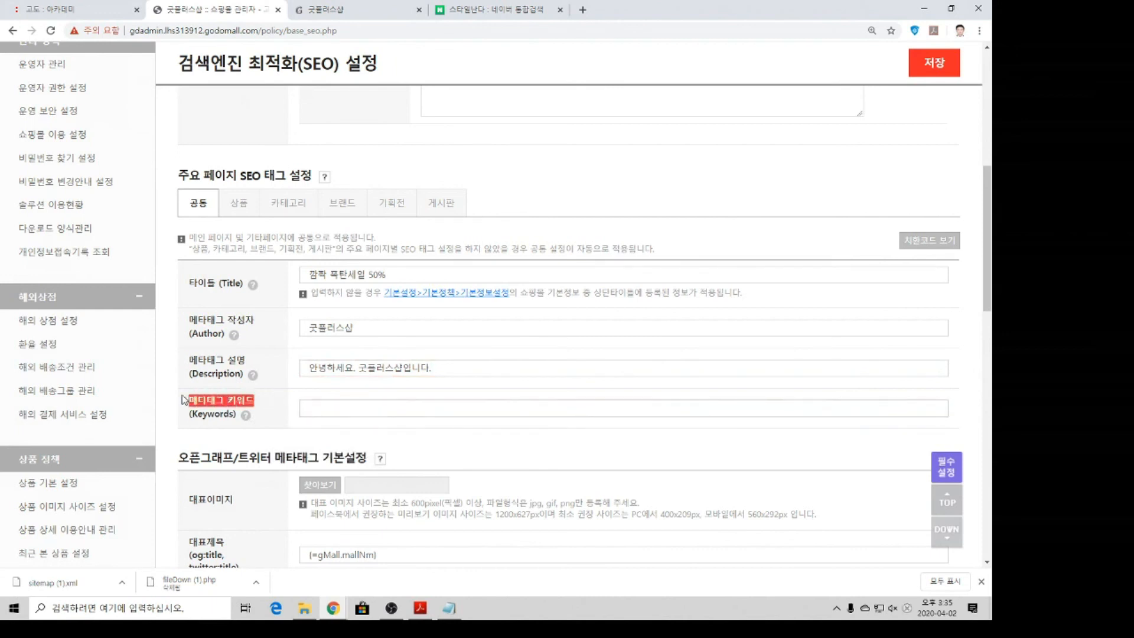
left_click(325, 407)
type("패션잡화")
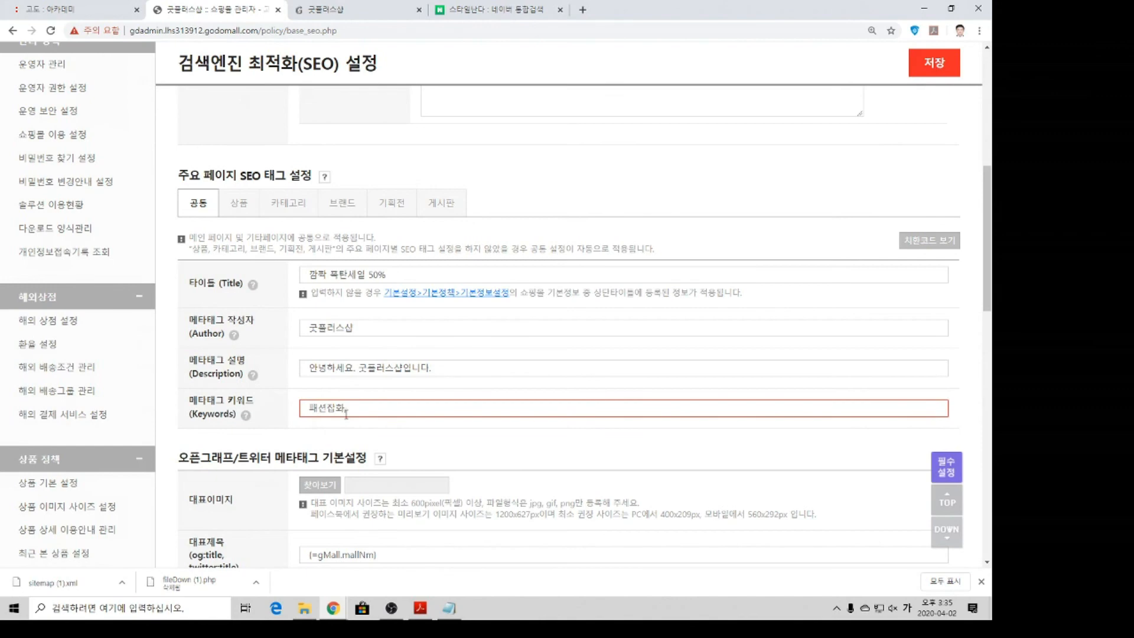
- Search Naver for "패션잡화" and look through the results down to the website section
left_click_drag(346, 414, 307, 411)
left_click(490, 9)
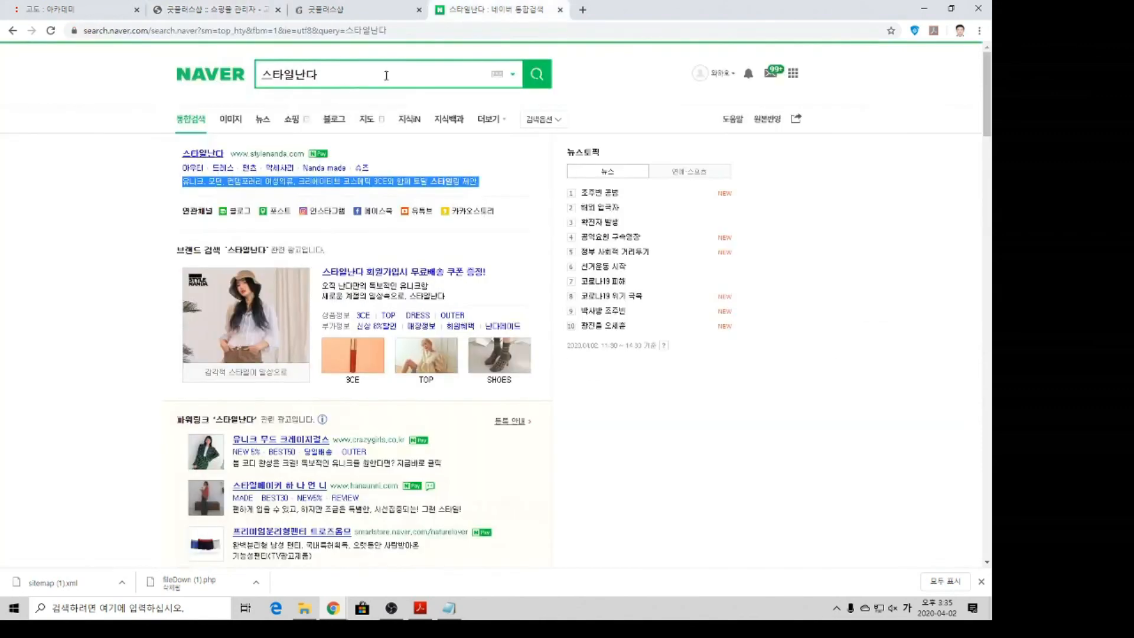
left_click(416, 72)
key("ctrl+a")
type("패션")
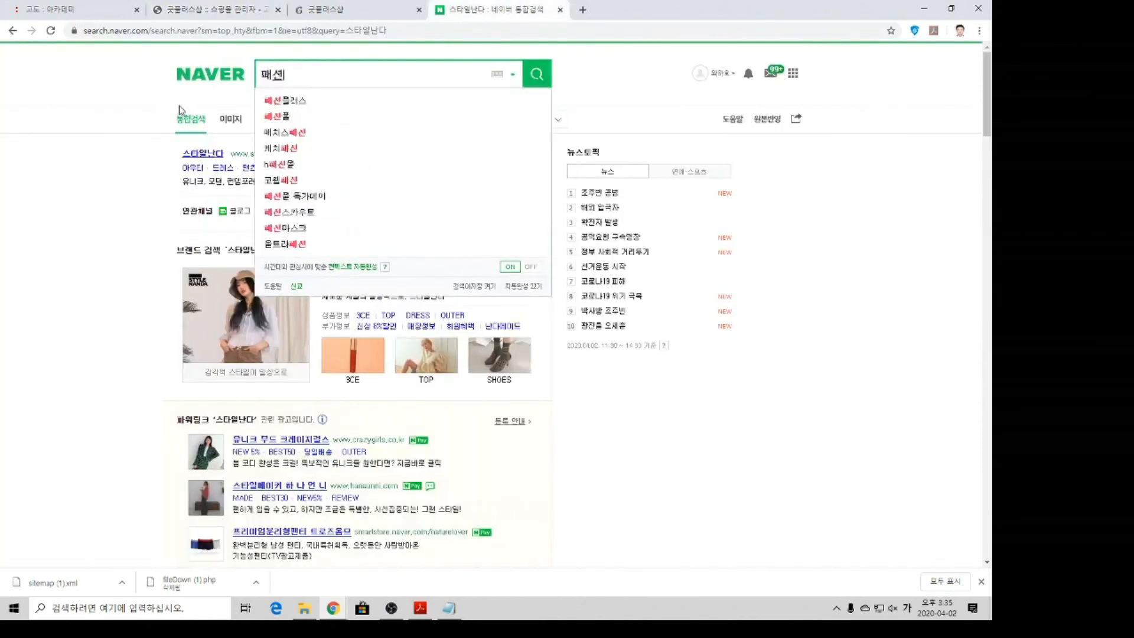
type("잡화")
key("Return")
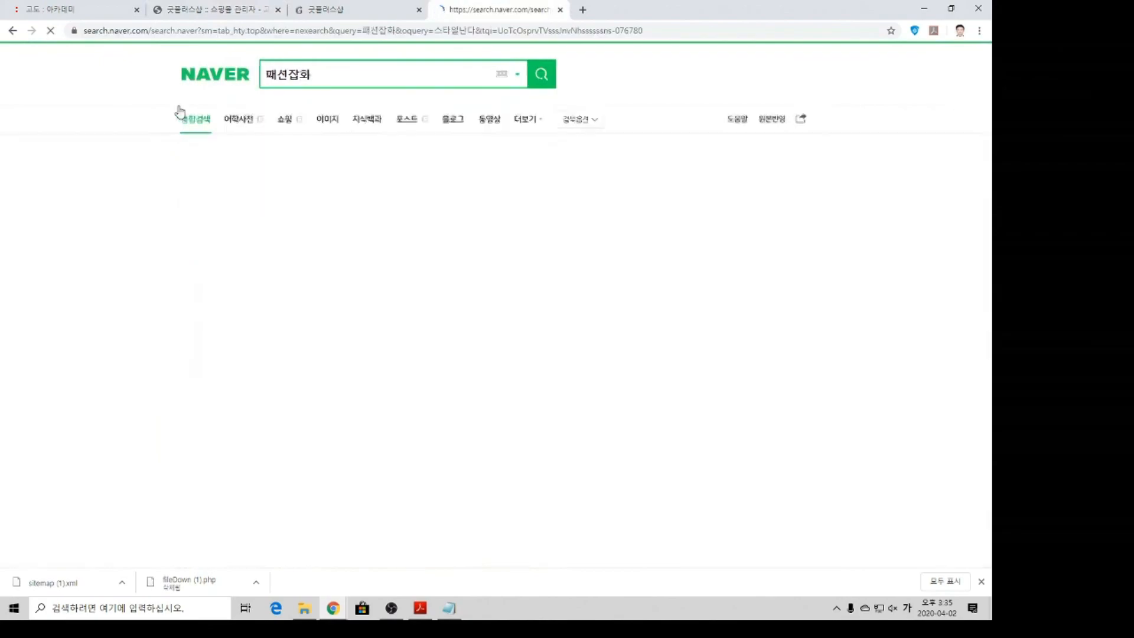
scroll(121, 310, "down", 10)
scroll(124, 311, "down", 15)
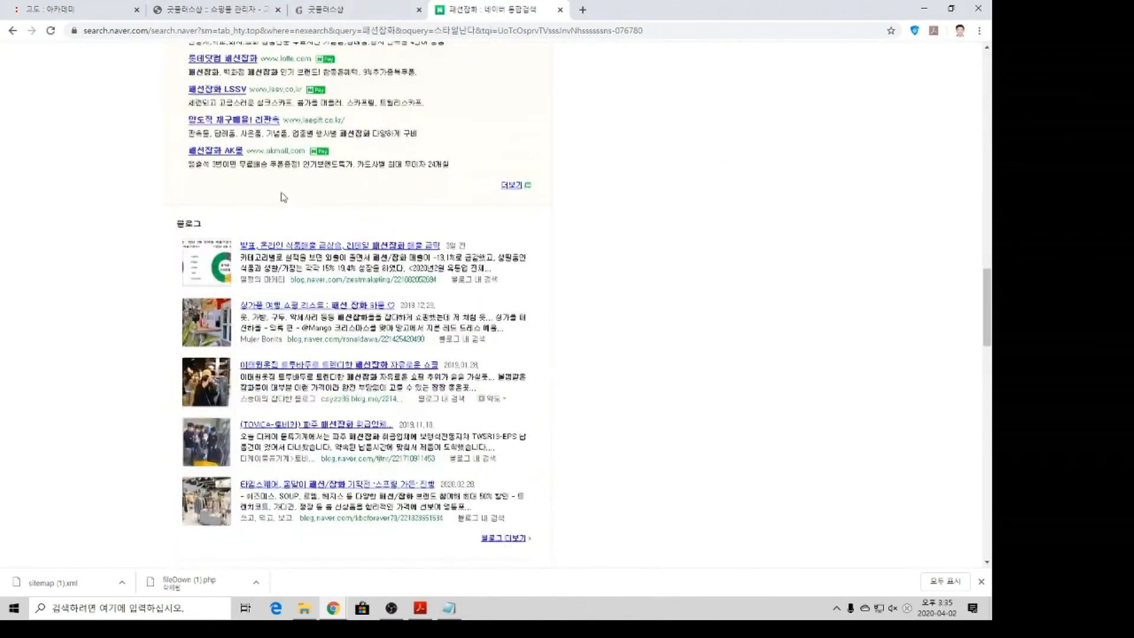
scroll(286, 197, "down", 15)
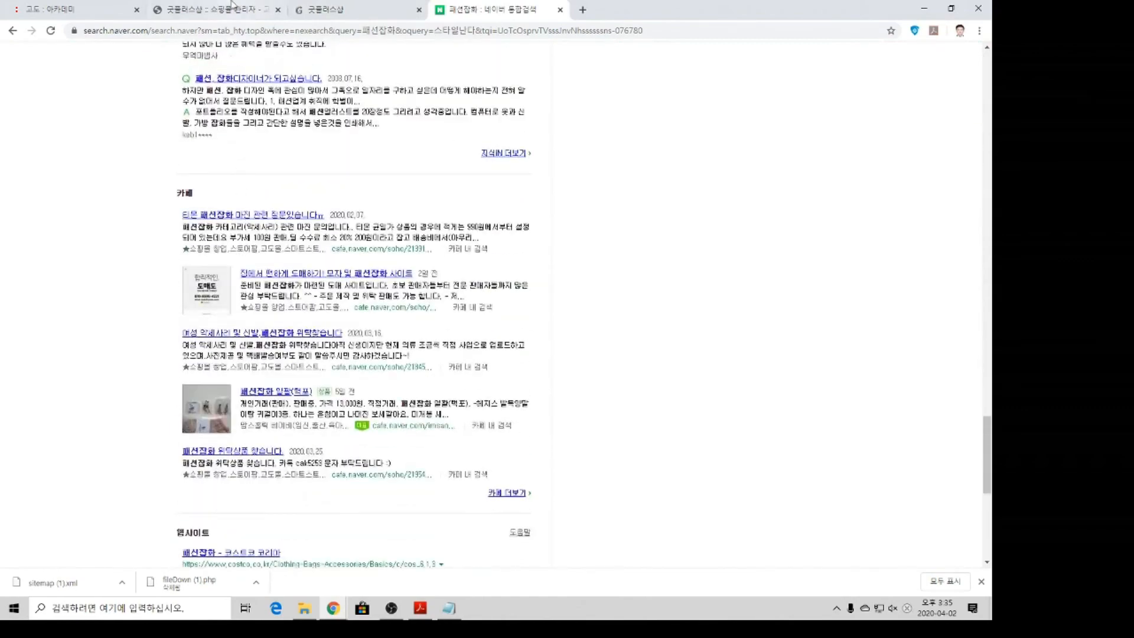
- Return to the shop admin's SEO settings, extend the meta tag keywords to "패션잡화,카드지갑" and save the settings
left_click(232, 7)
left_click(381, 405)
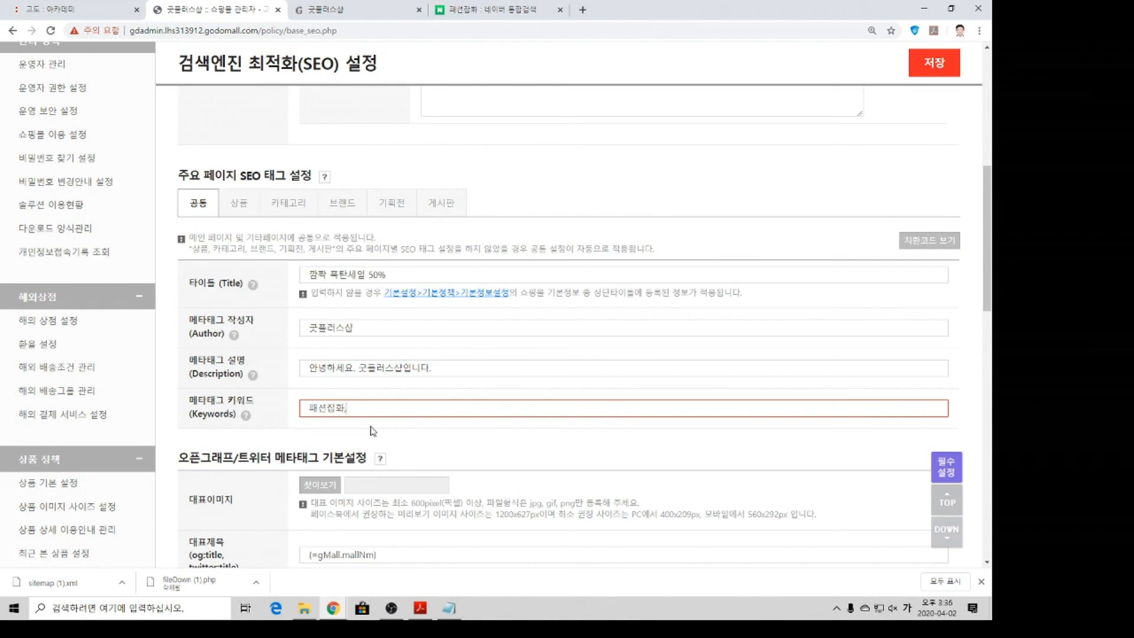
type("카드지갑")
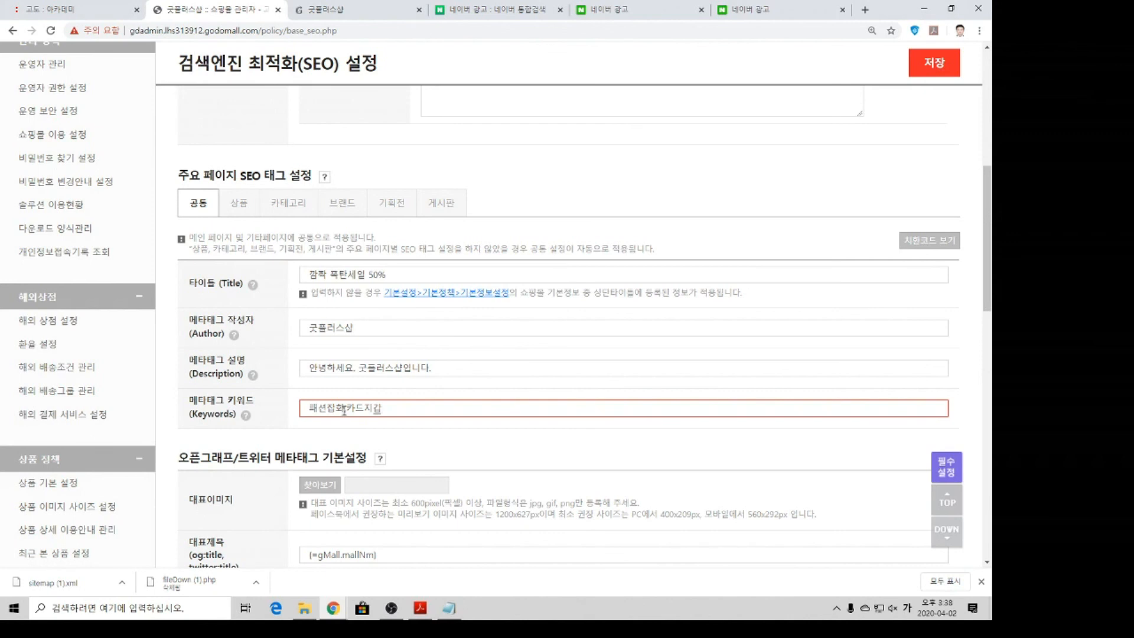
left_click_drag(346, 408, 388, 410)
left_click(383, 437)
left_click(348, 411)
type(",")
scroll(420, 441, "down", 2)
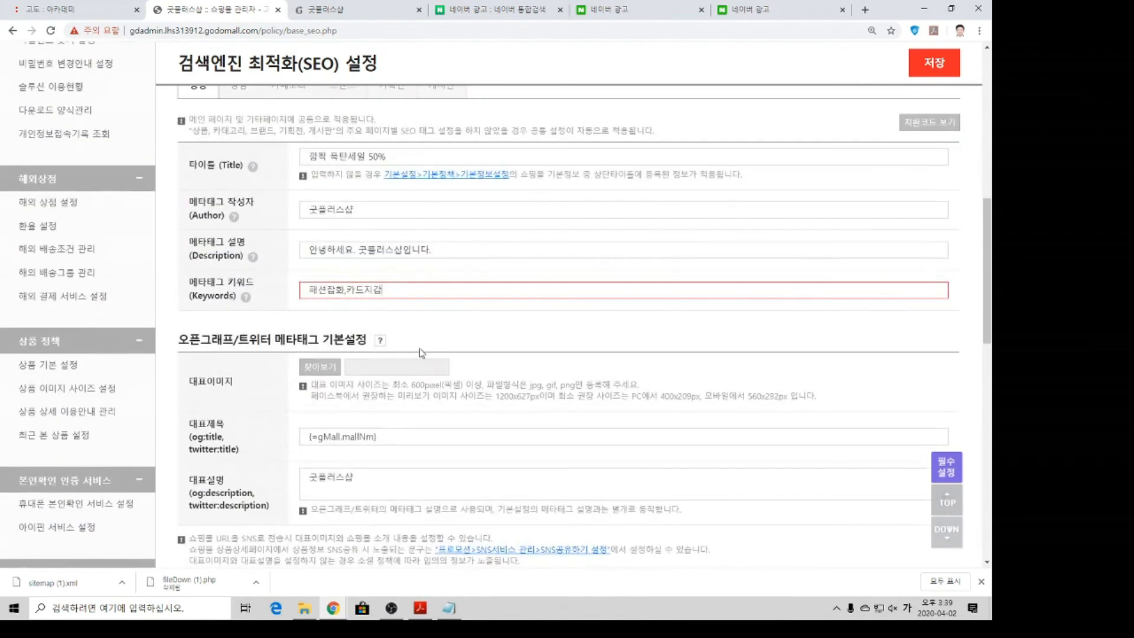
left_click(942, 75)
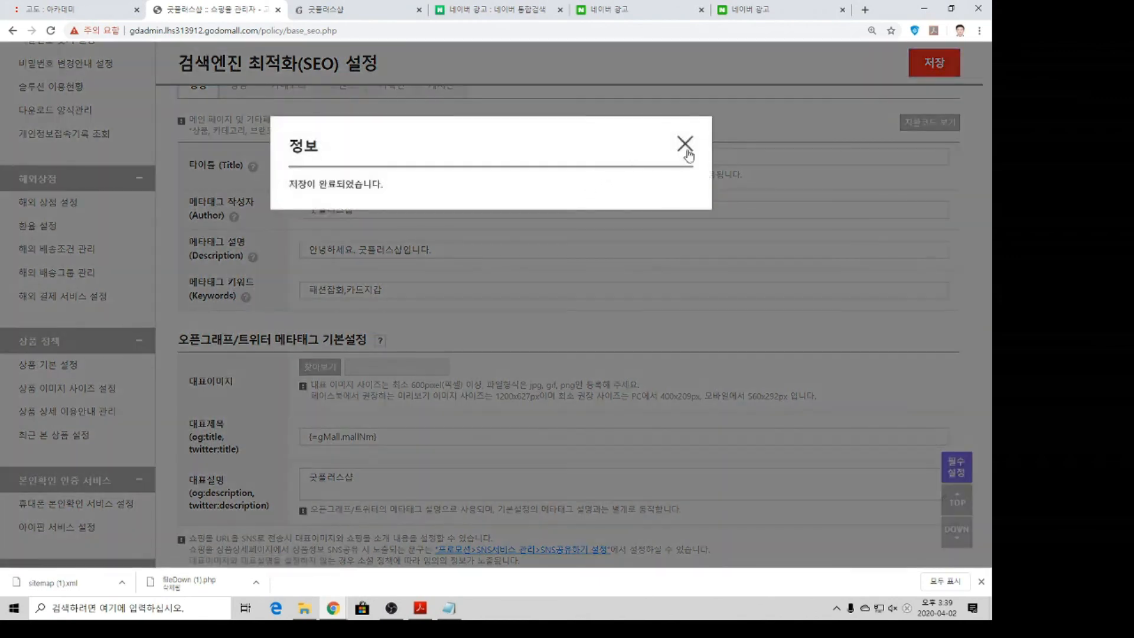